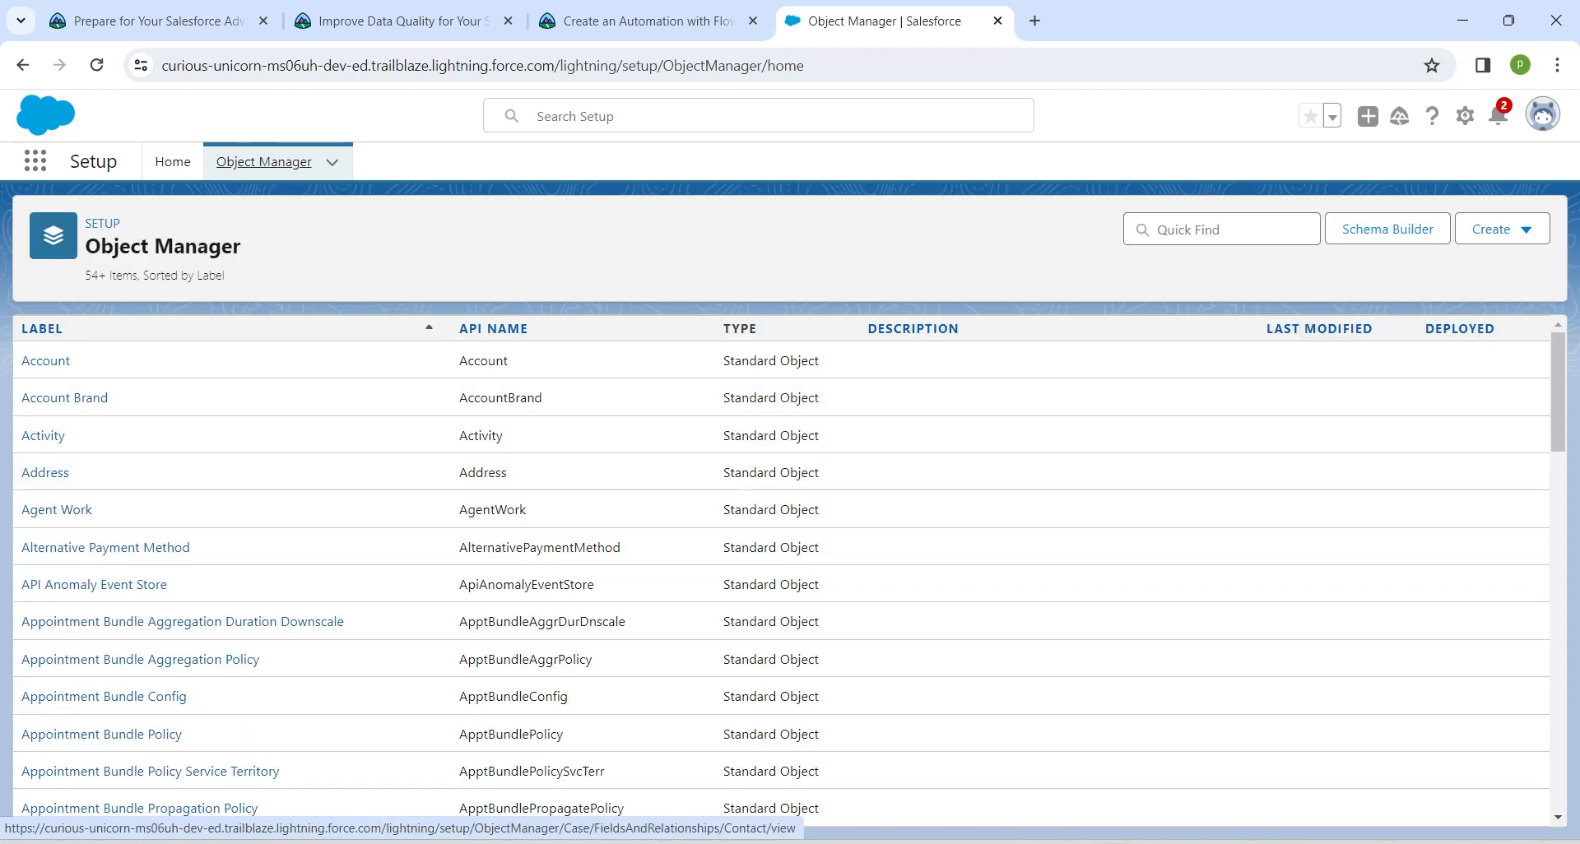
Find the Opportunity object in Object Manager and open its Fields & Relationships
{"action": "left_click", "coordinate": [1221, 229]}
{"action": "type", "text": "oppo"}
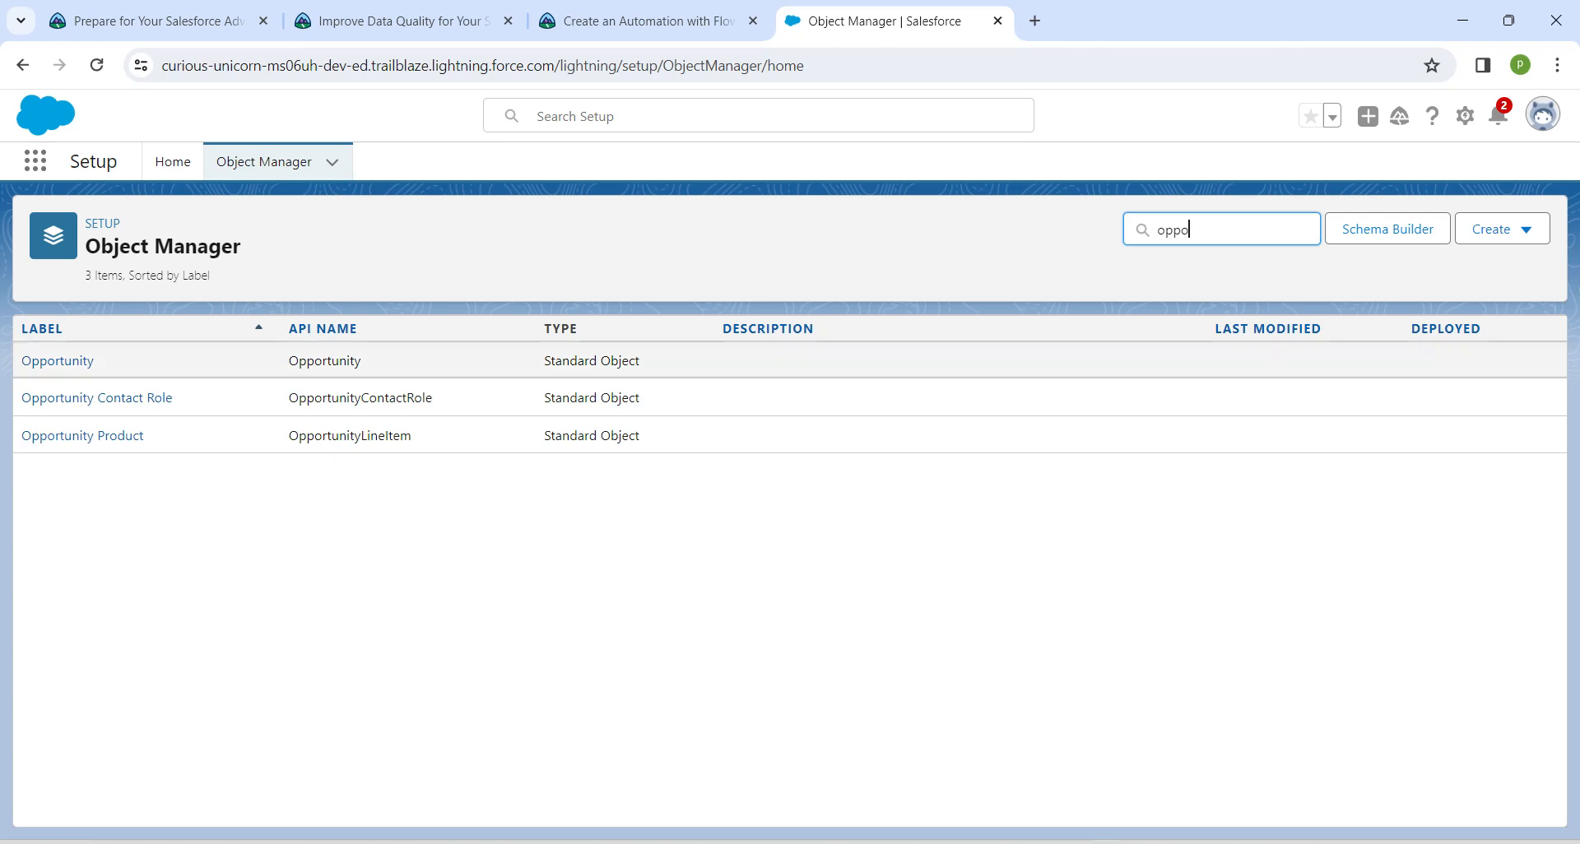
{"action": "left_click", "coordinate": [58, 362]}
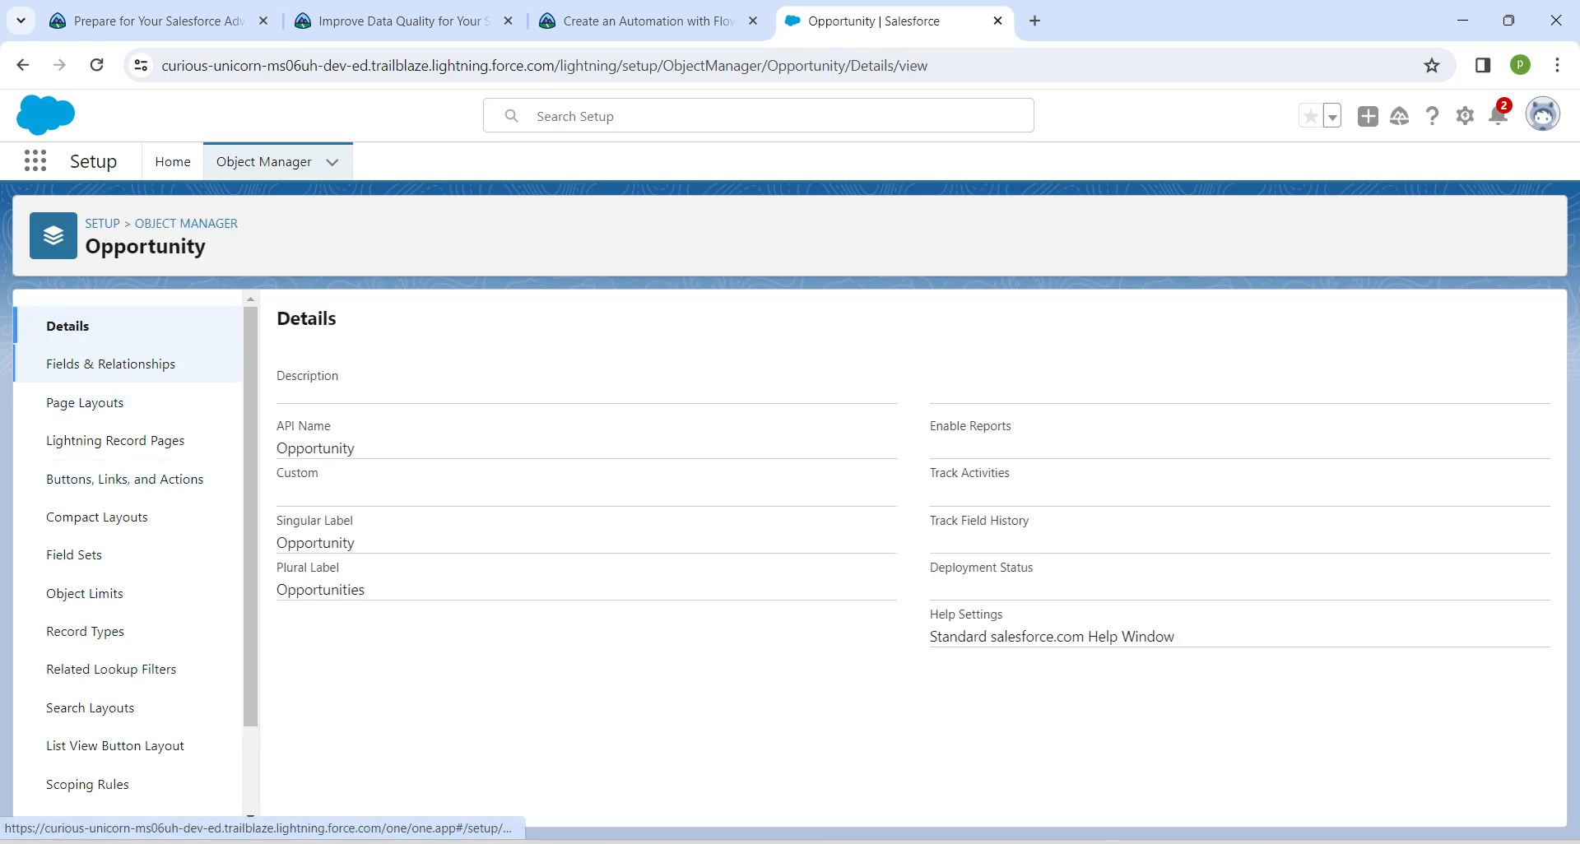
{"action": "left_click", "coordinate": [111, 364]}
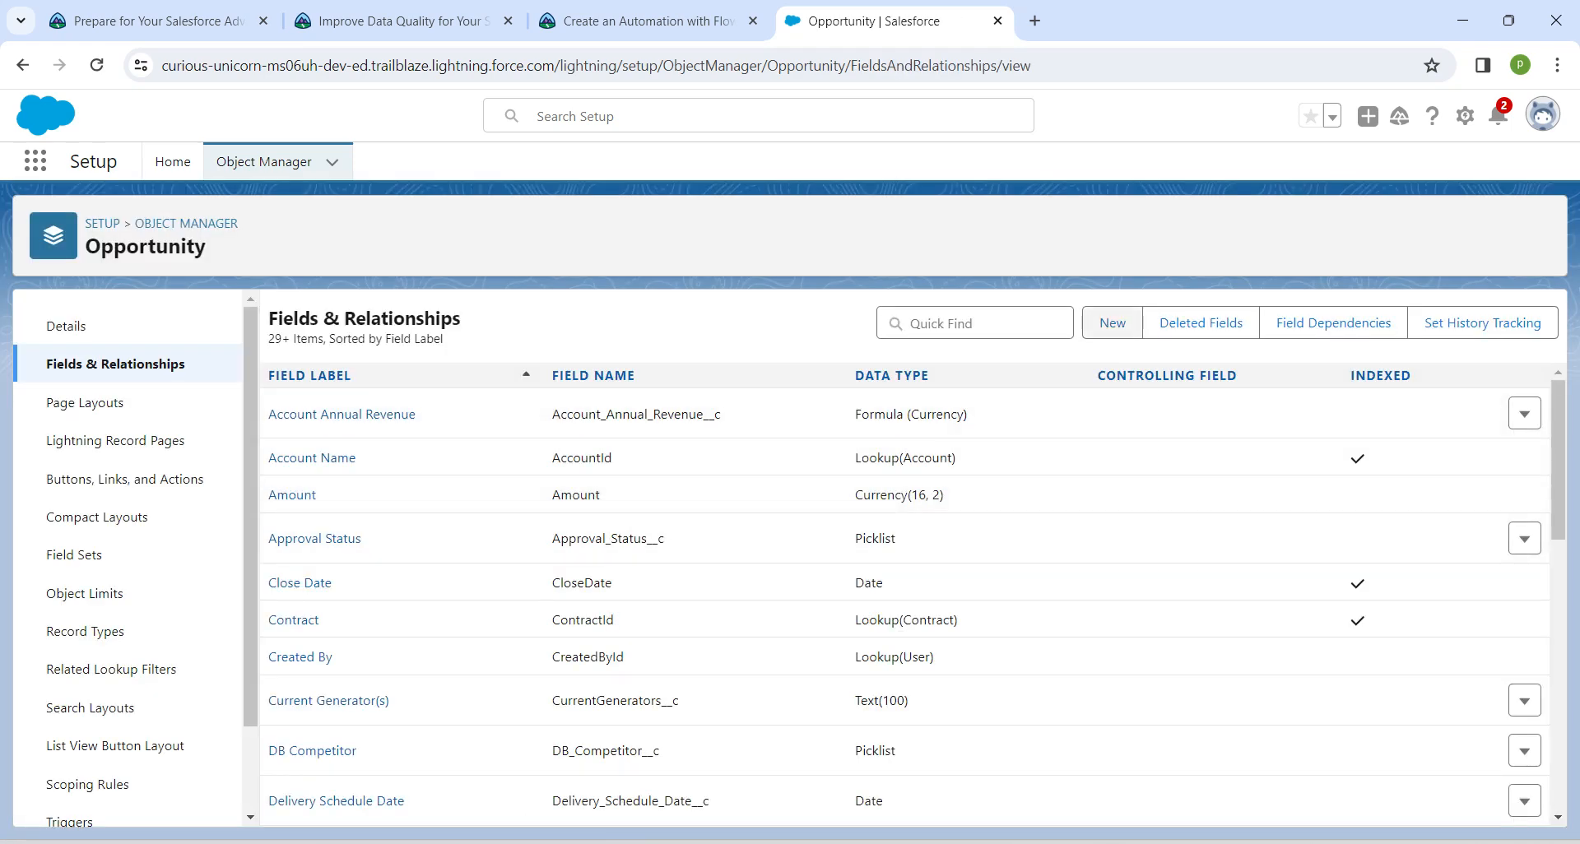
Start a new custom field on the Opportunity object with Checkbox as its data type
{"action": "left_click", "coordinate": [1112, 322]}
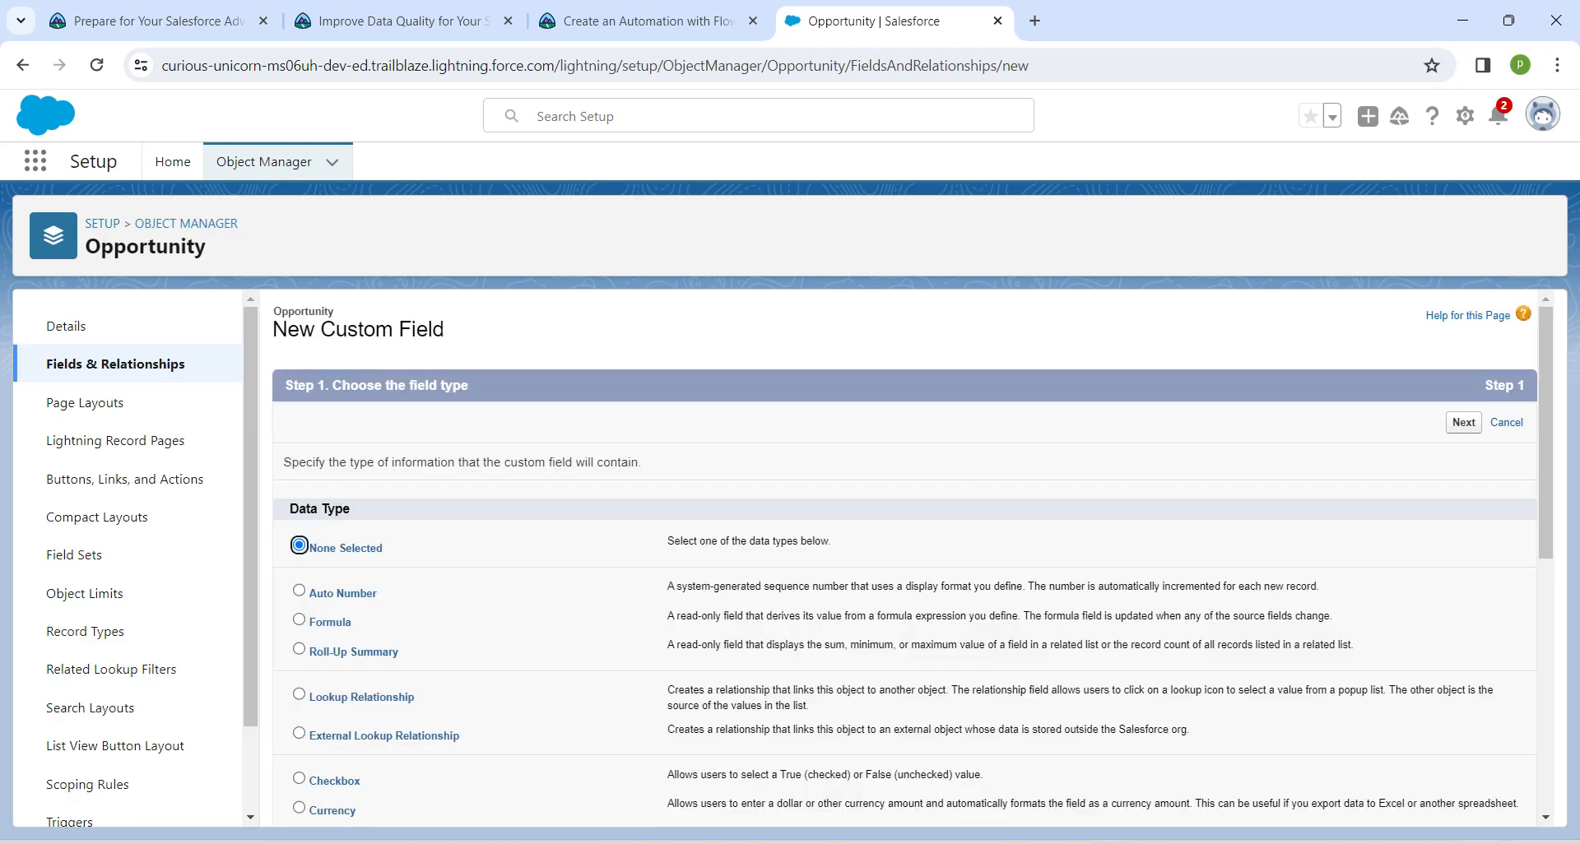
{"action": "scroll", "coordinate": [905, 560], "scroll_direction": "down", "scroll_amount": 2}
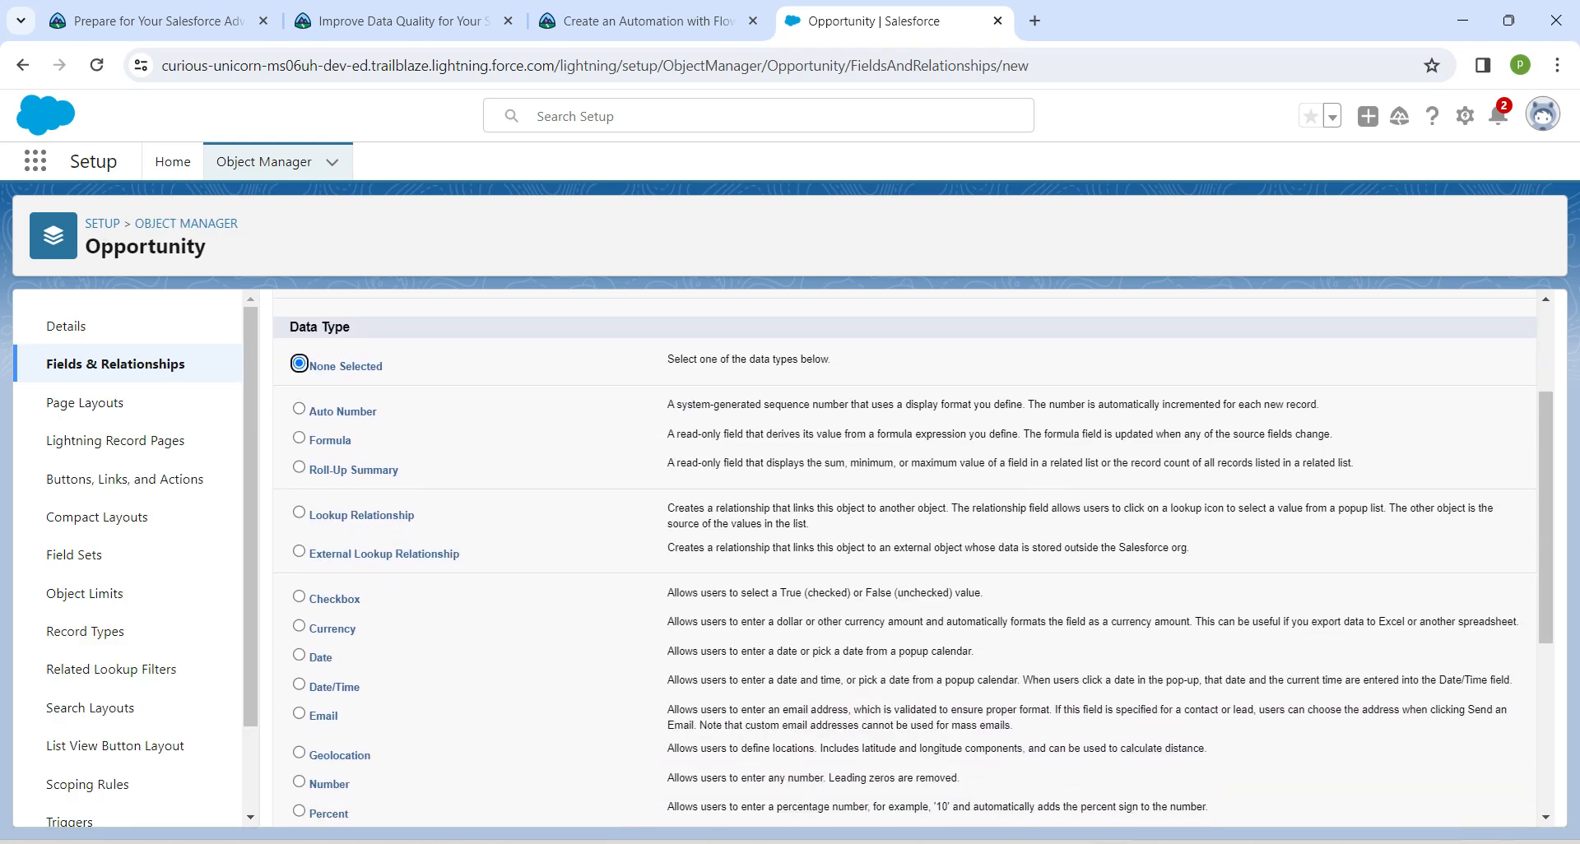
{"action": "left_click", "coordinate": [299, 596]}
{"action": "scroll", "coordinate": [905, 559], "scroll_direction": "down", "scroll_amount": 4}
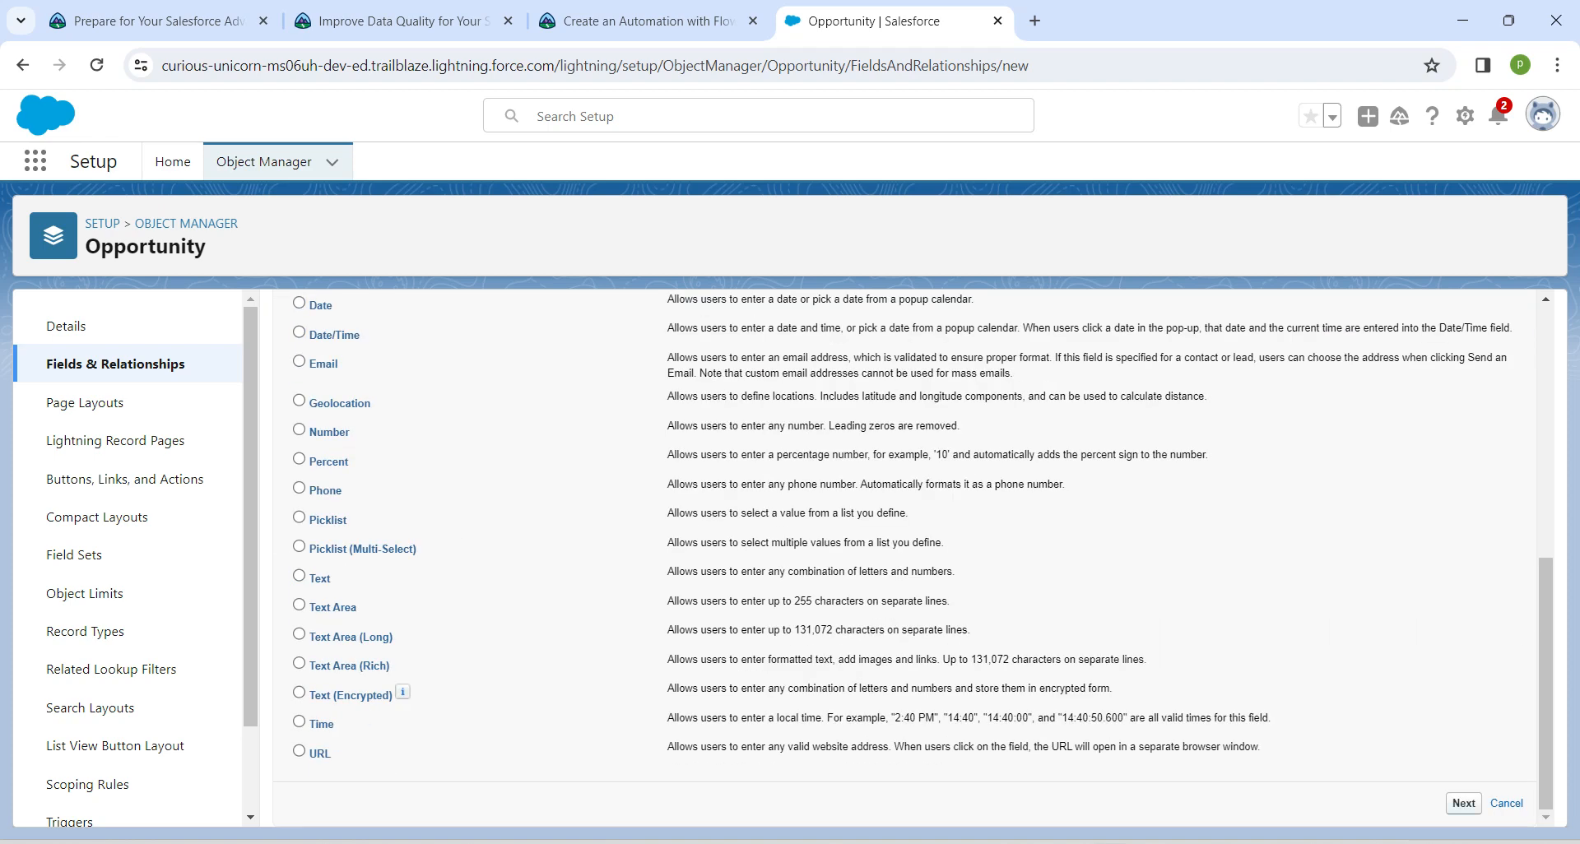
{"action": "left_click", "coordinate": [1464, 804]}
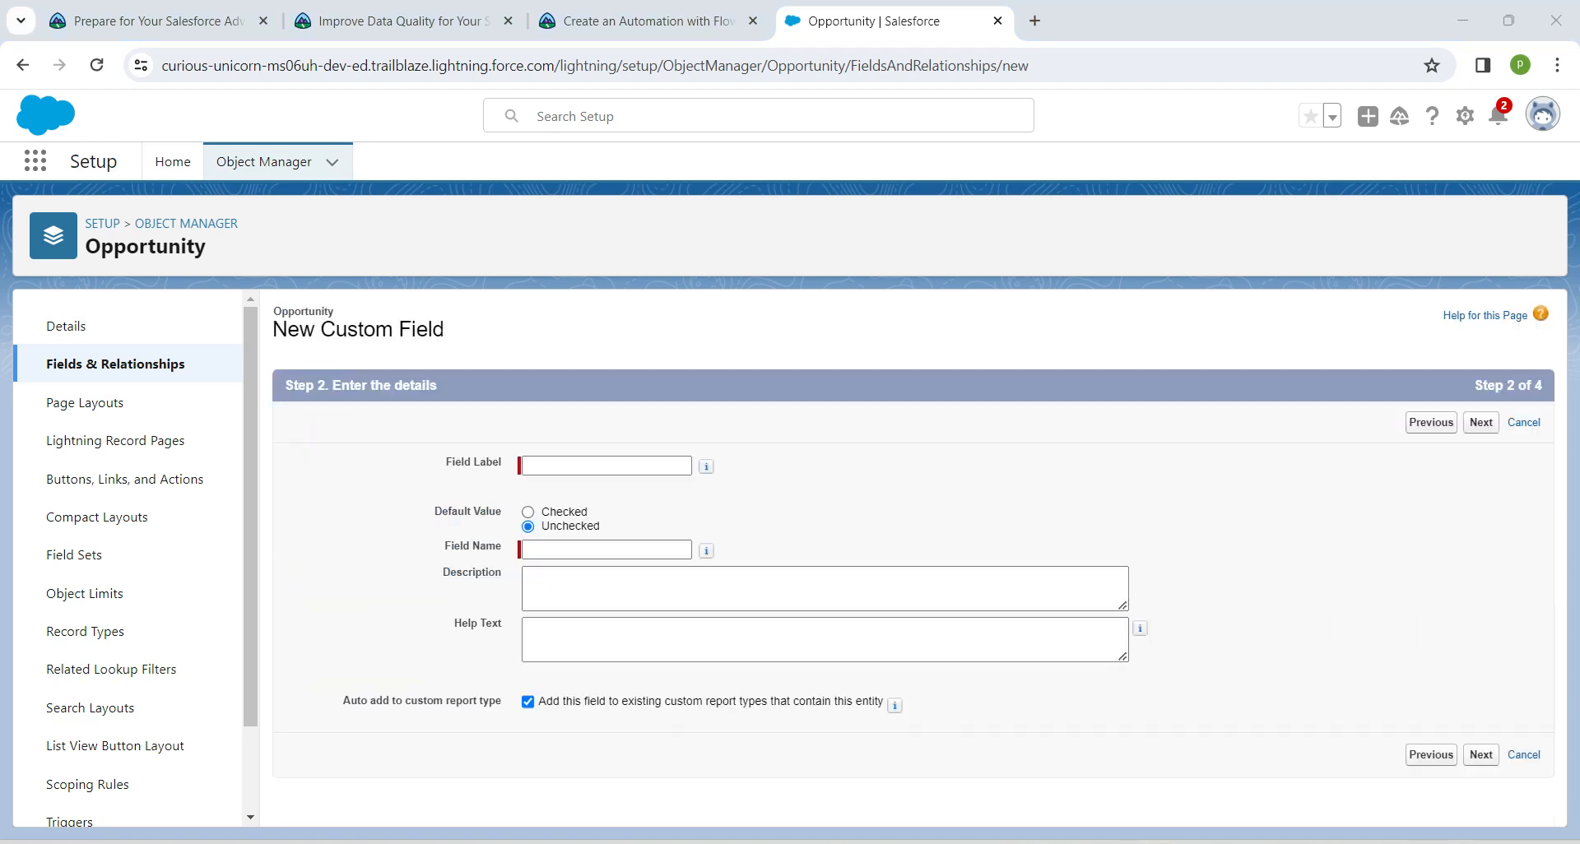
Copy the field label First Contact Made from the Trailhead instructions into the new field's details and continue to field-level security
{"action": "left_click", "coordinate": [638, 20]}
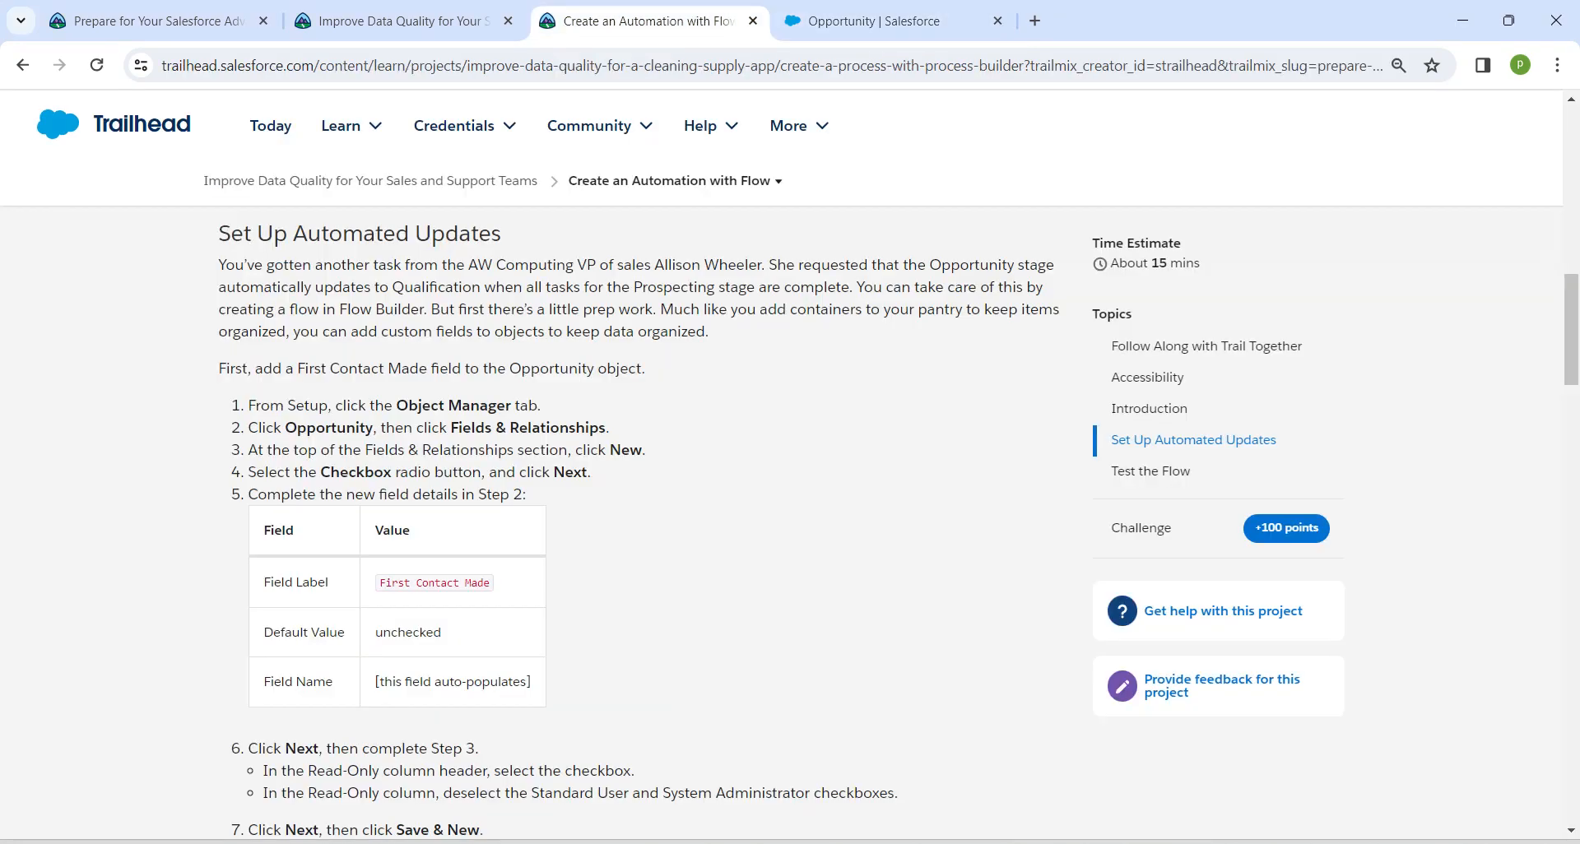
{"action": "left_click_drag", "start_coordinate": [379, 583], "coordinate": [491, 583]}
{"action": "key", "text": "ctrl+c"}
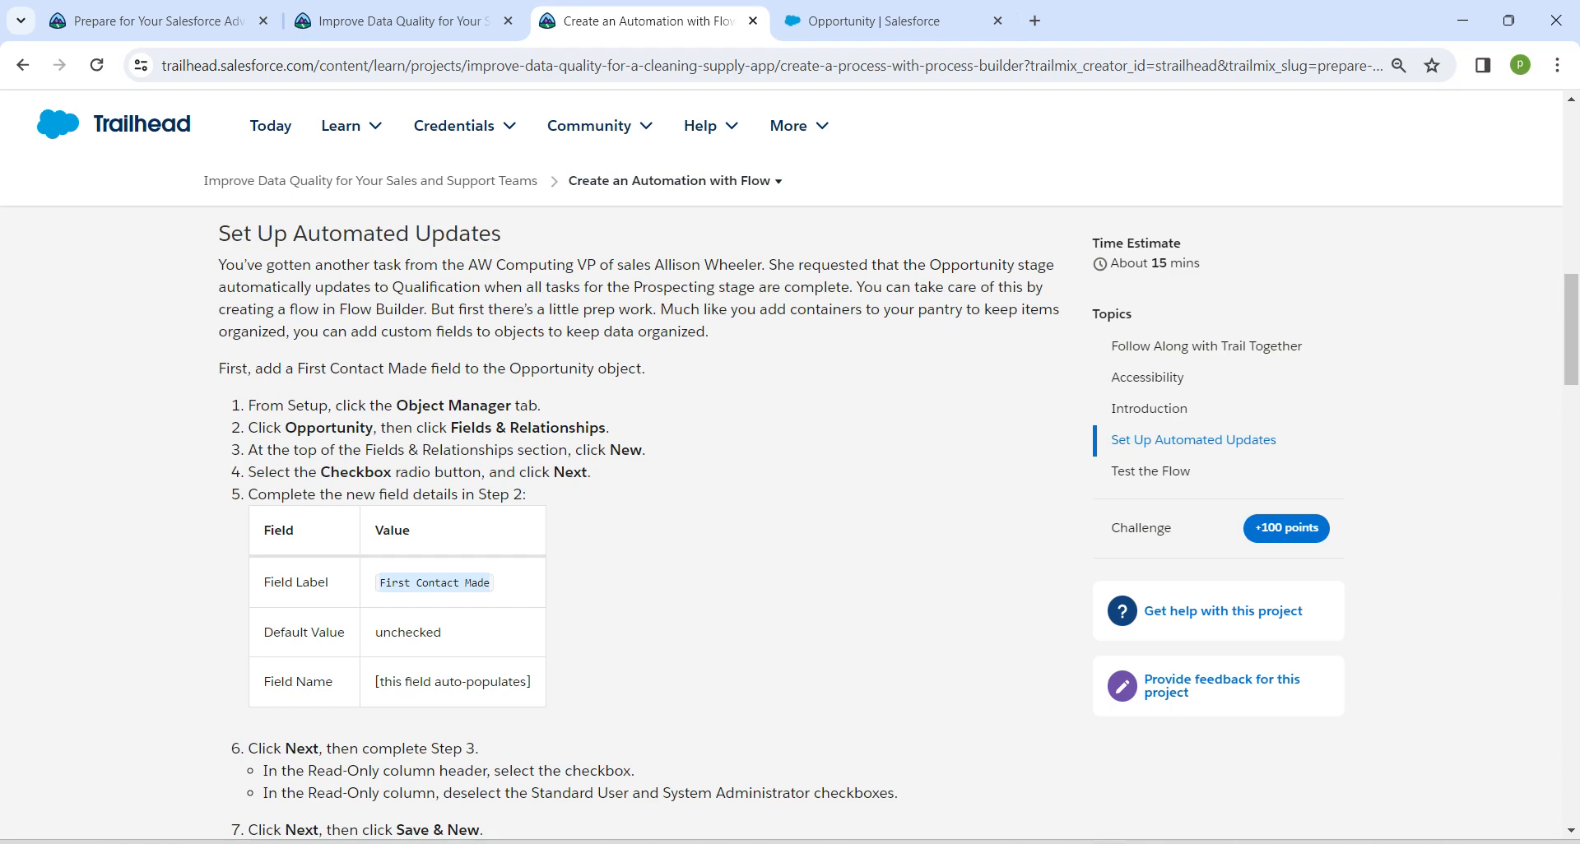
{"action": "left_click", "coordinate": [864, 20]}
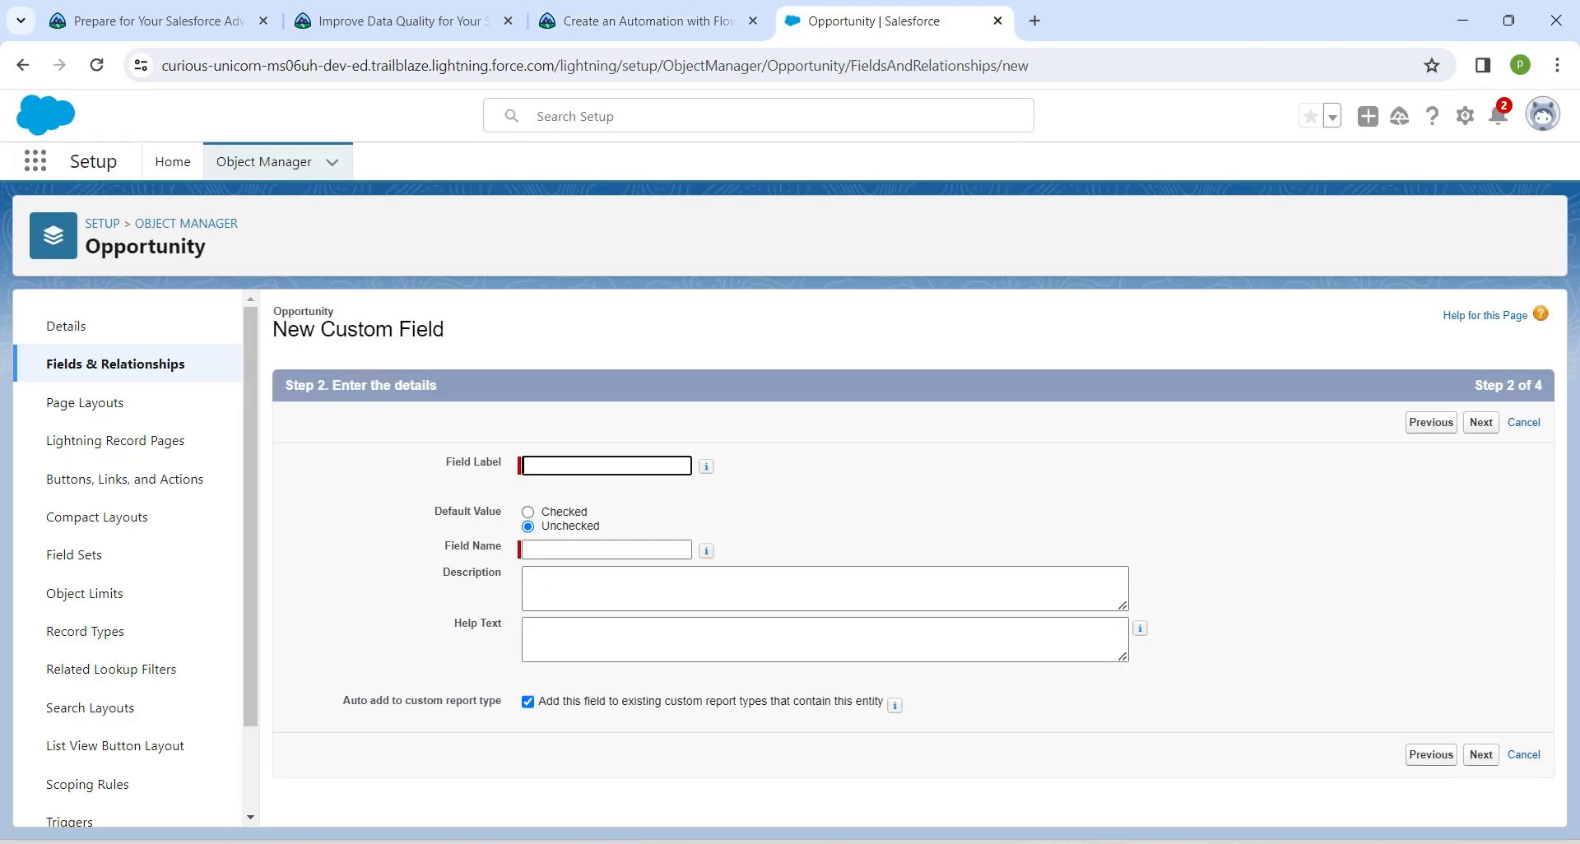
{"action": "key", "text": "ctrl+v"}
{"action": "key", "text": "Tab"}
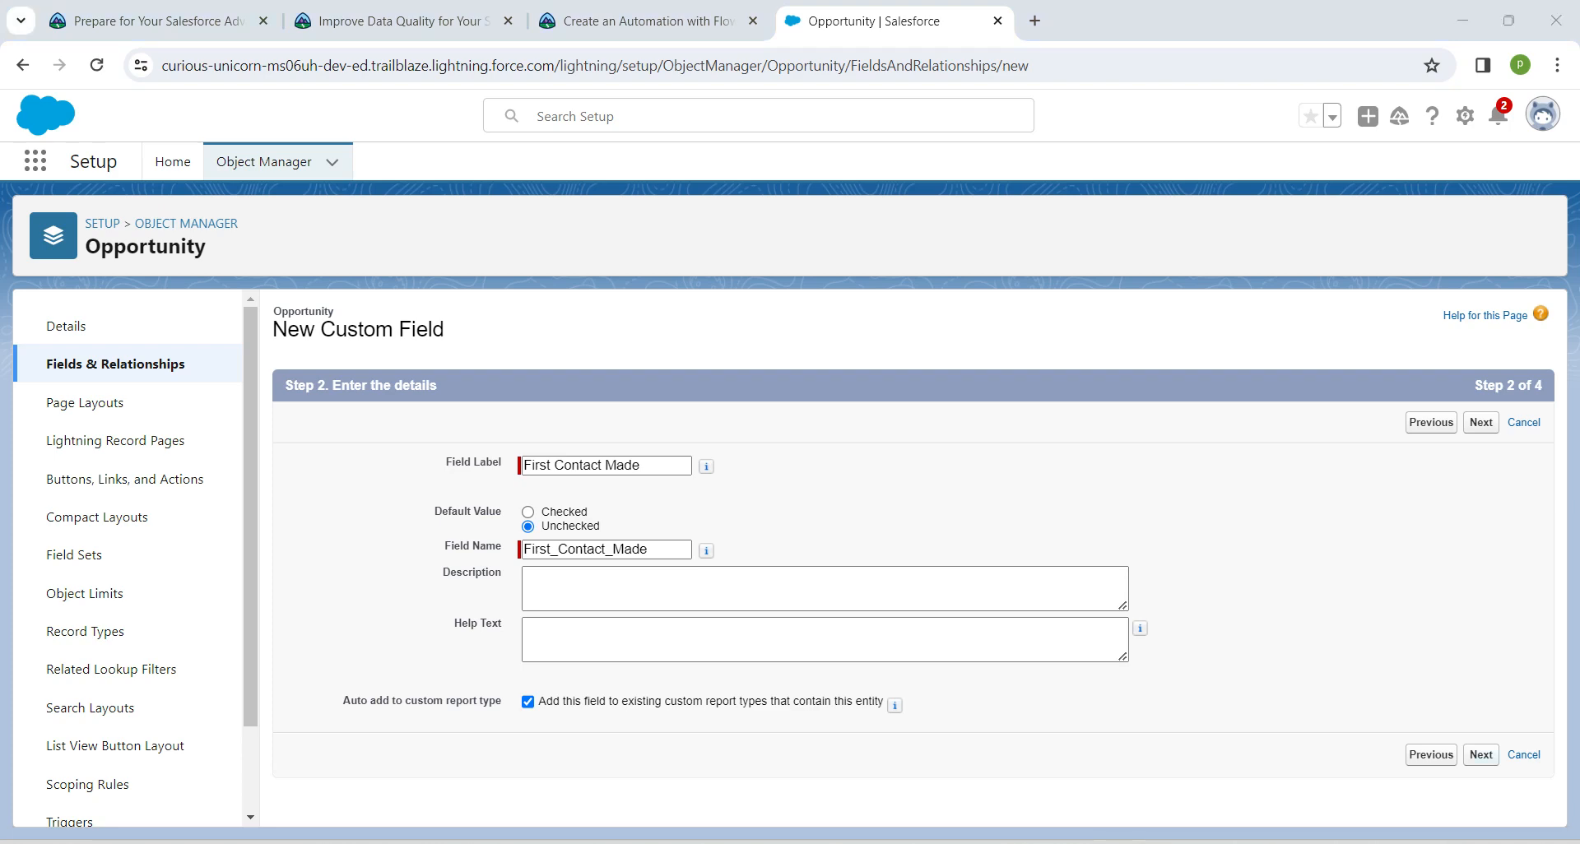
{"action": "left_click", "coordinate": [1481, 754]}
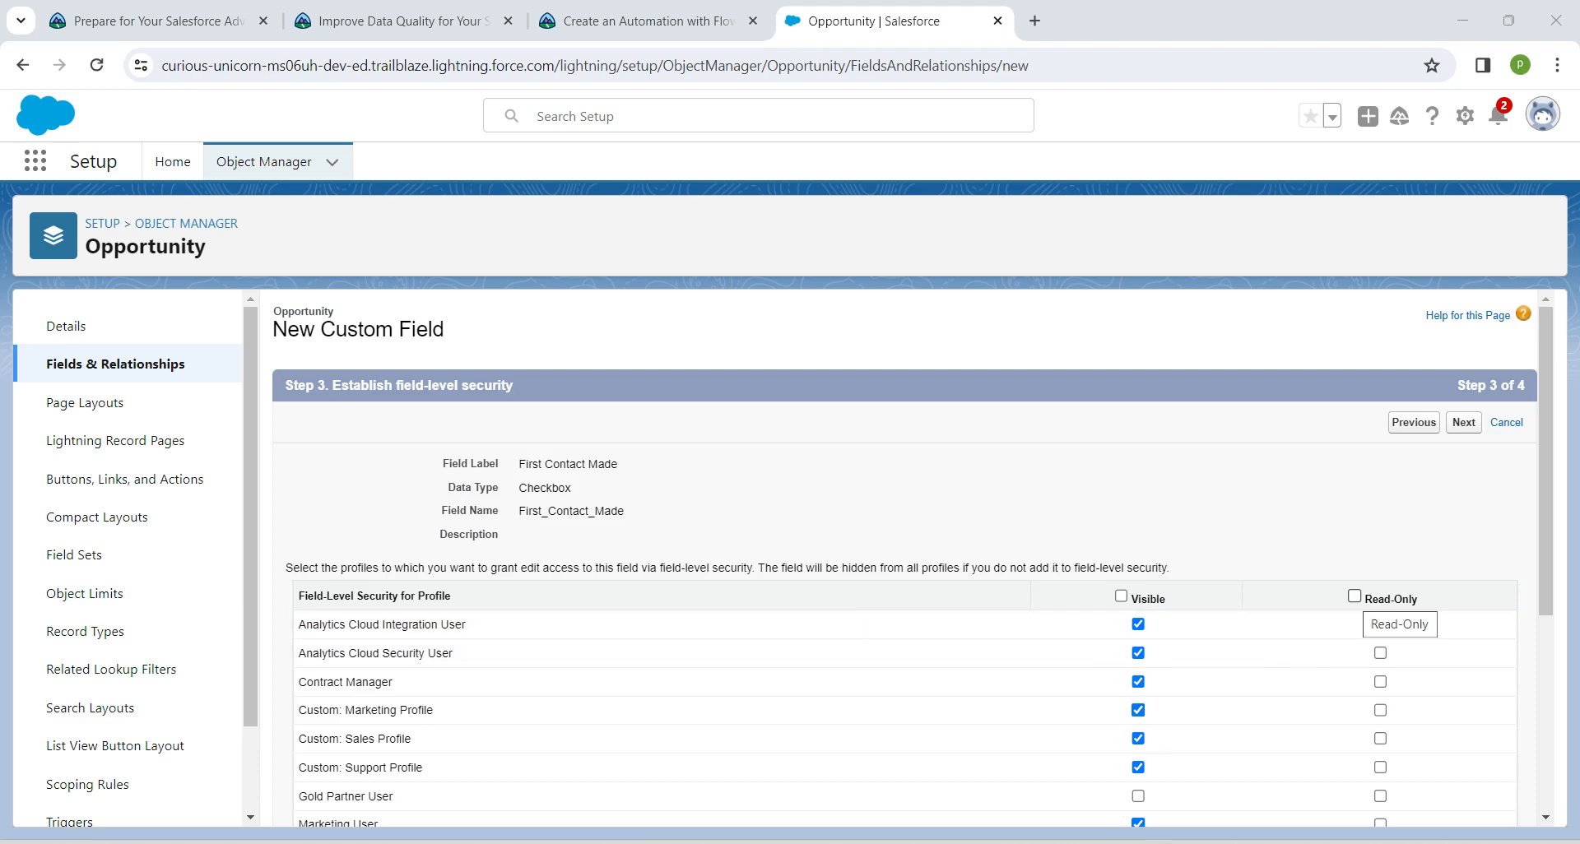
Make First Contact Made read-only for all profiles except both Standard User profiles and System Administrator, then save it and start another field
{"action": "left_click", "coordinate": [1354, 595]}
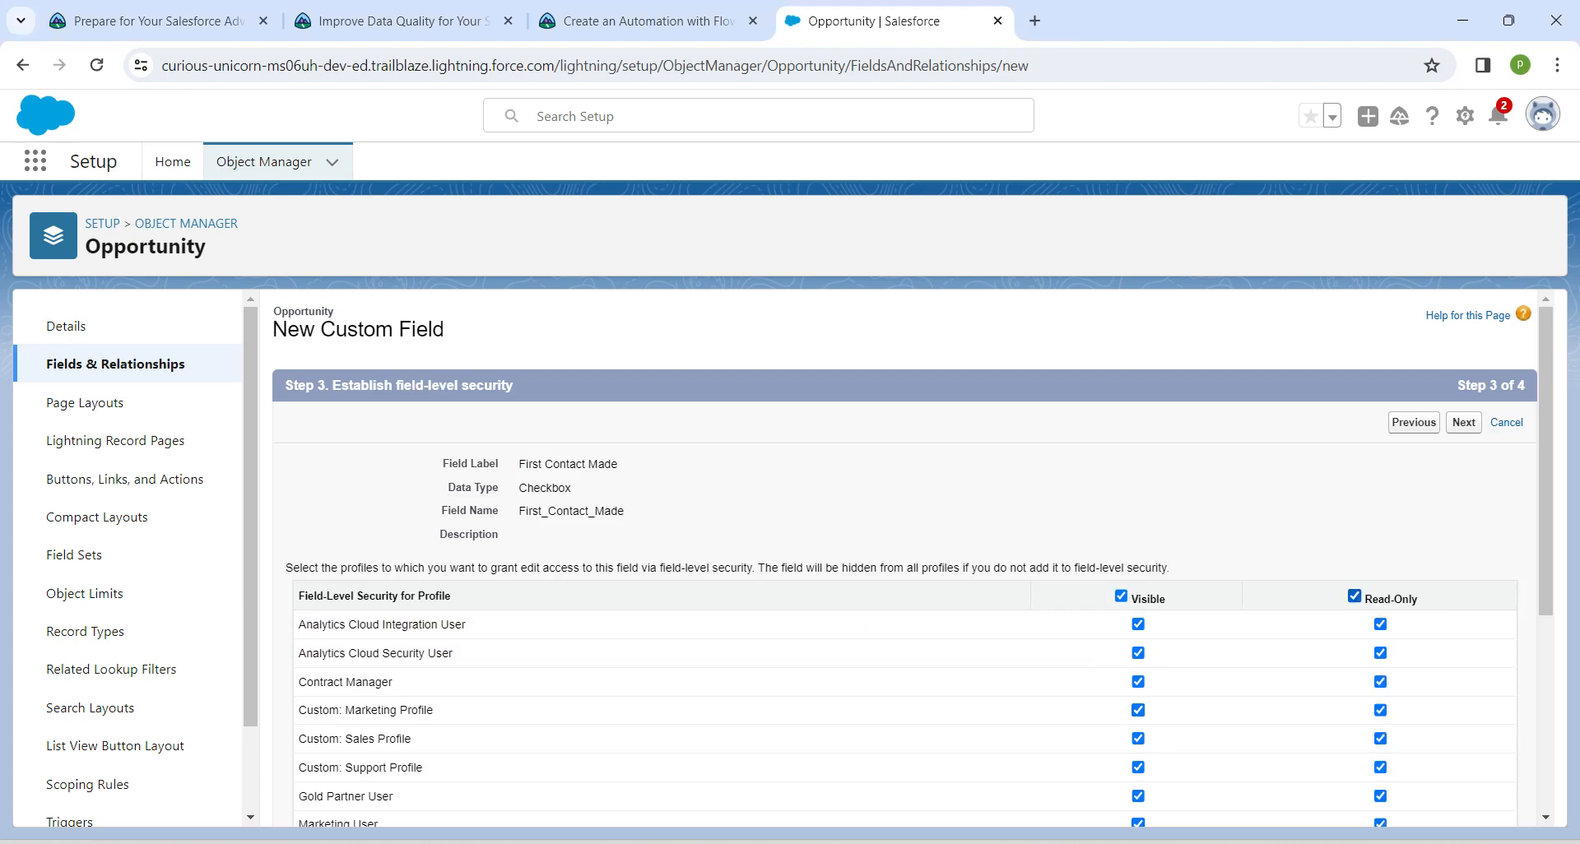
{"action": "scroll", "coordinate": [906, 576], "scroll_direction": "down", "scroll_amount": 4}
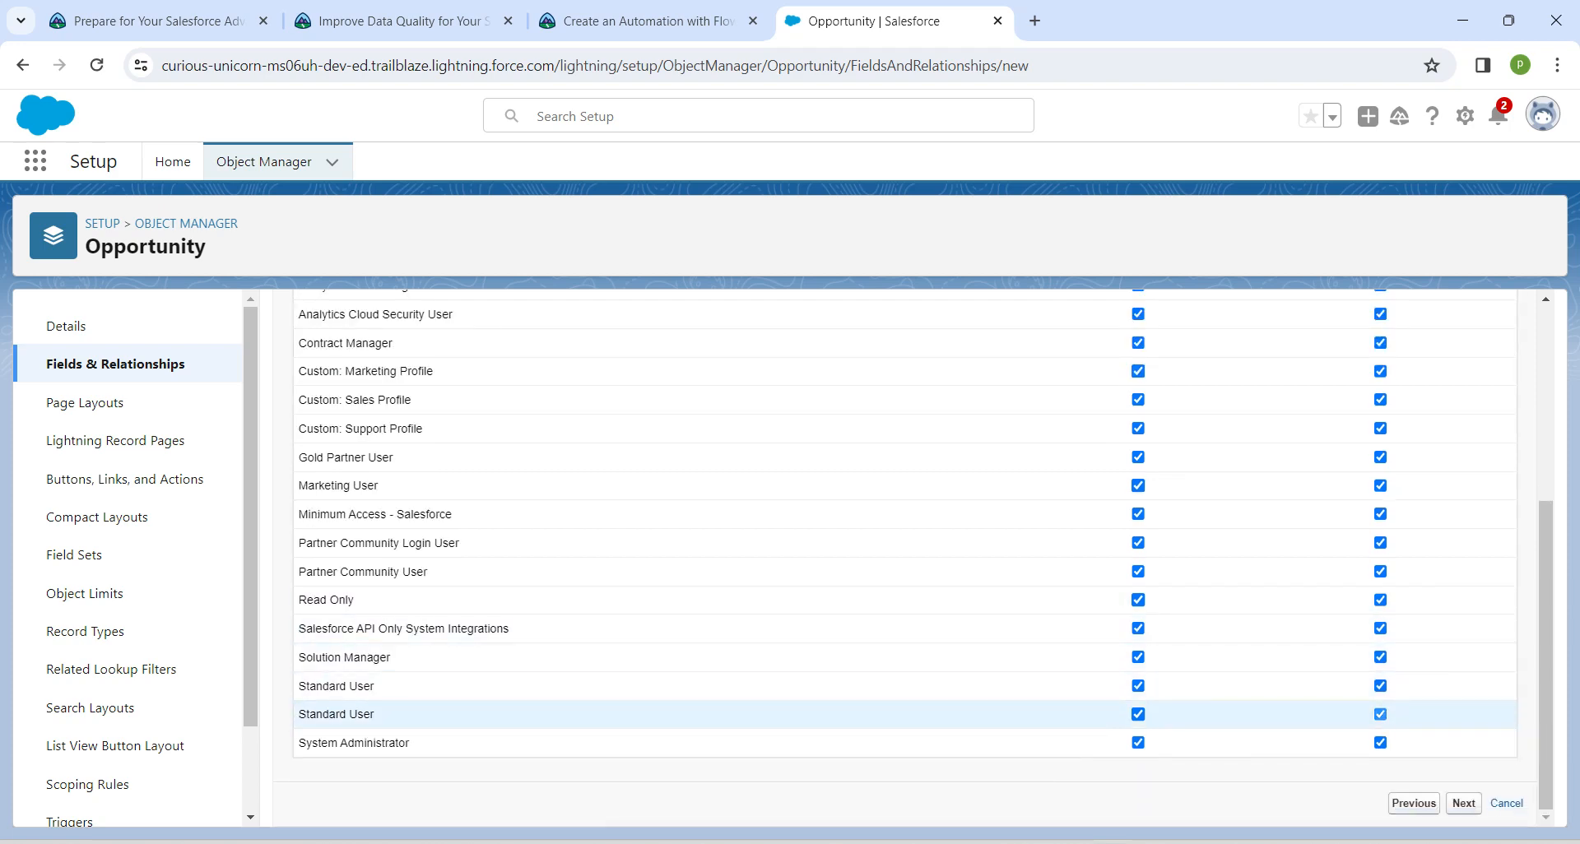
{"action": "left_click", "coordinate": [1380, 714]}
{"action": "left_click", "coordinate": [1380, 686]}
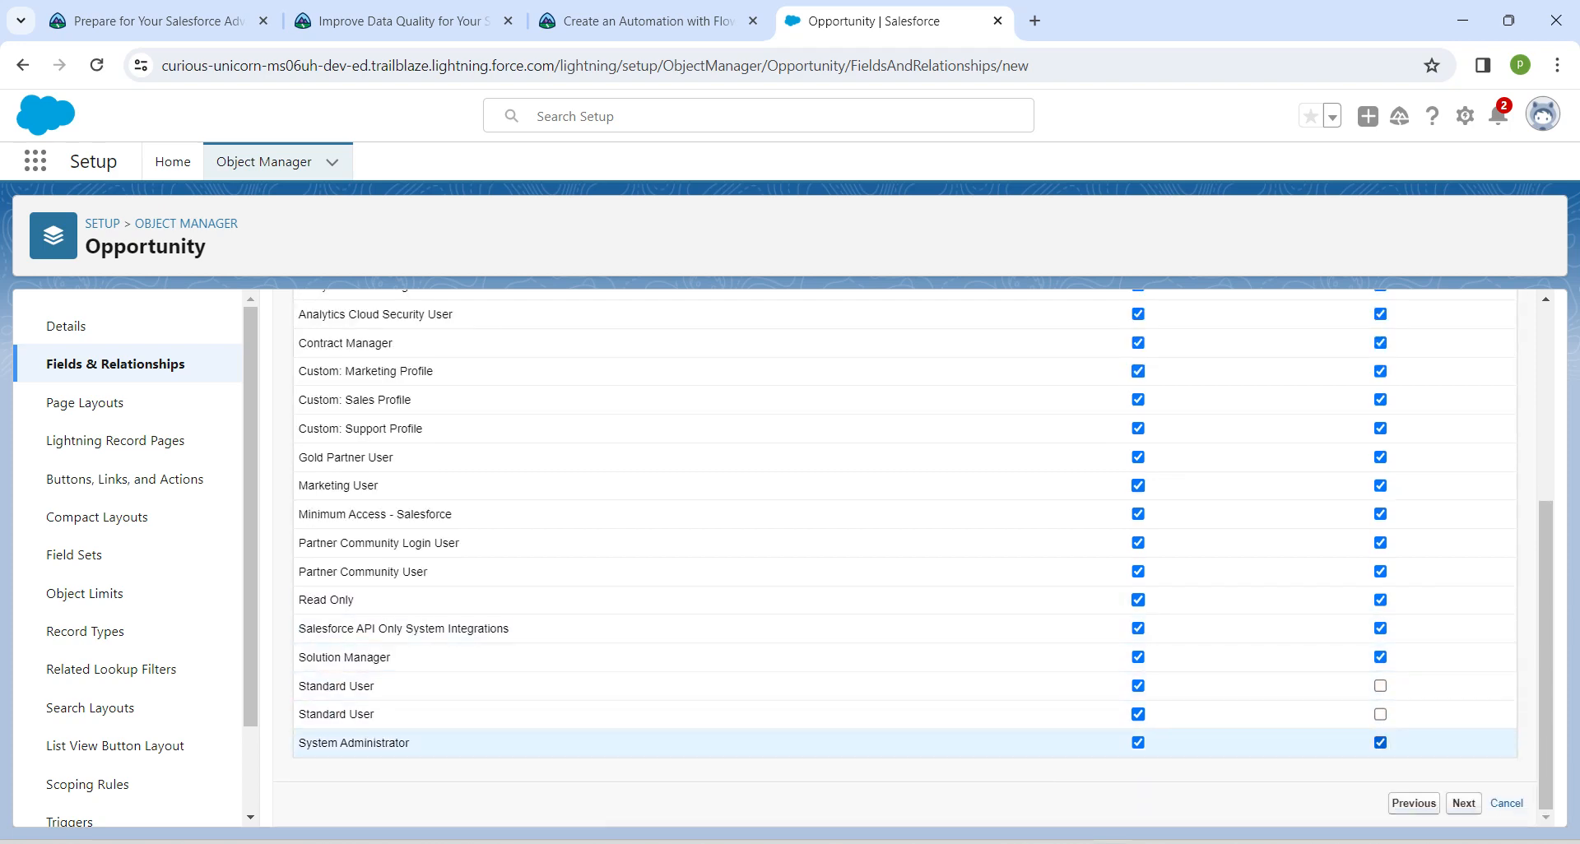
{"action": "left_click", "coordinate": [1380, 742]}
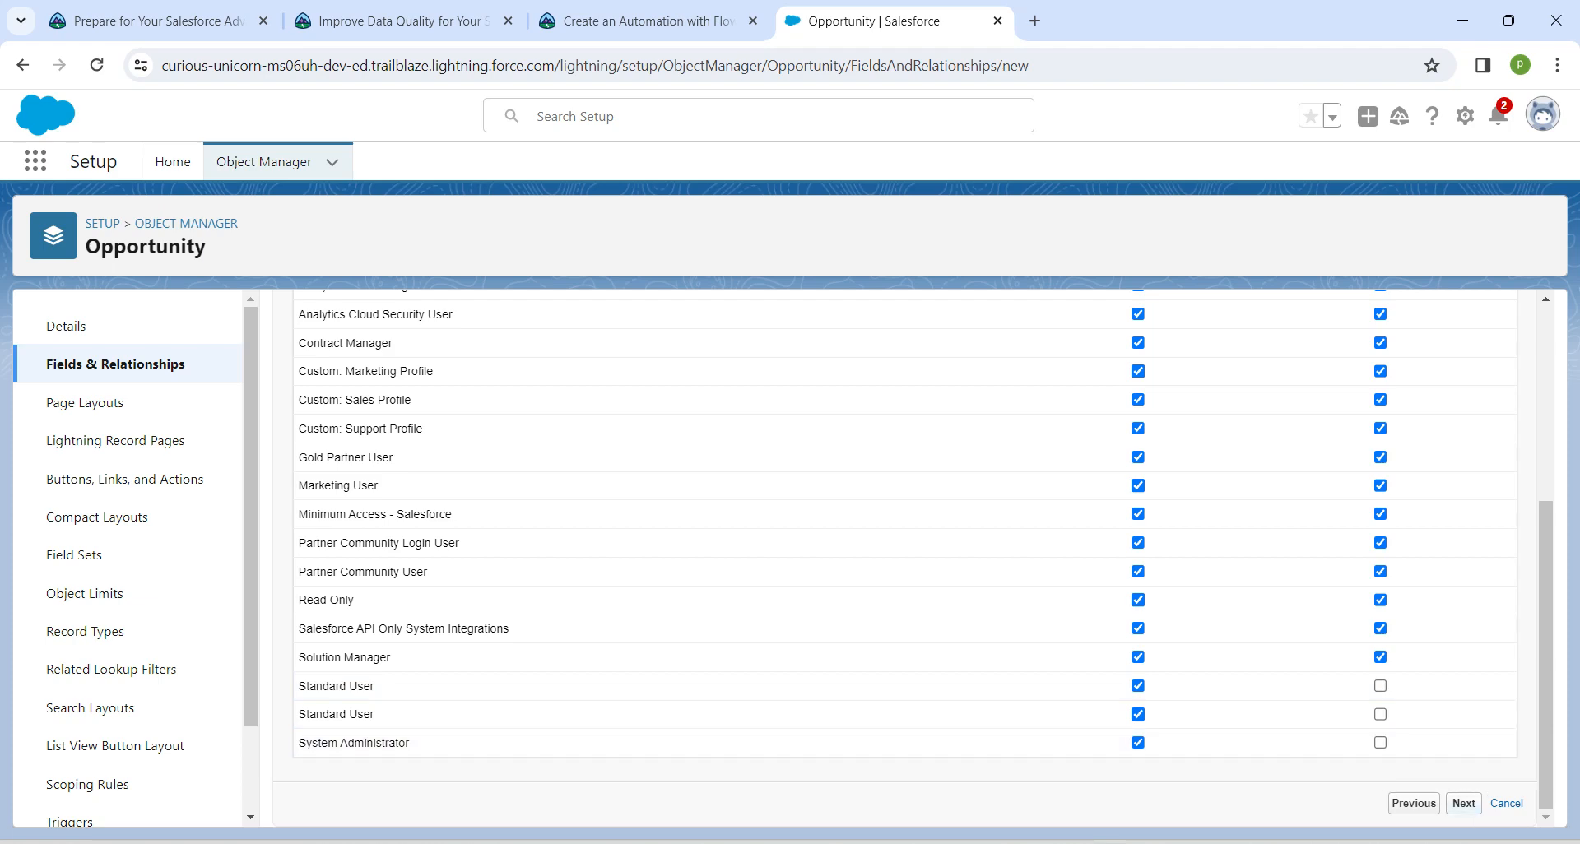
{"action": "left_click", "coordinate": [1463, 803]}
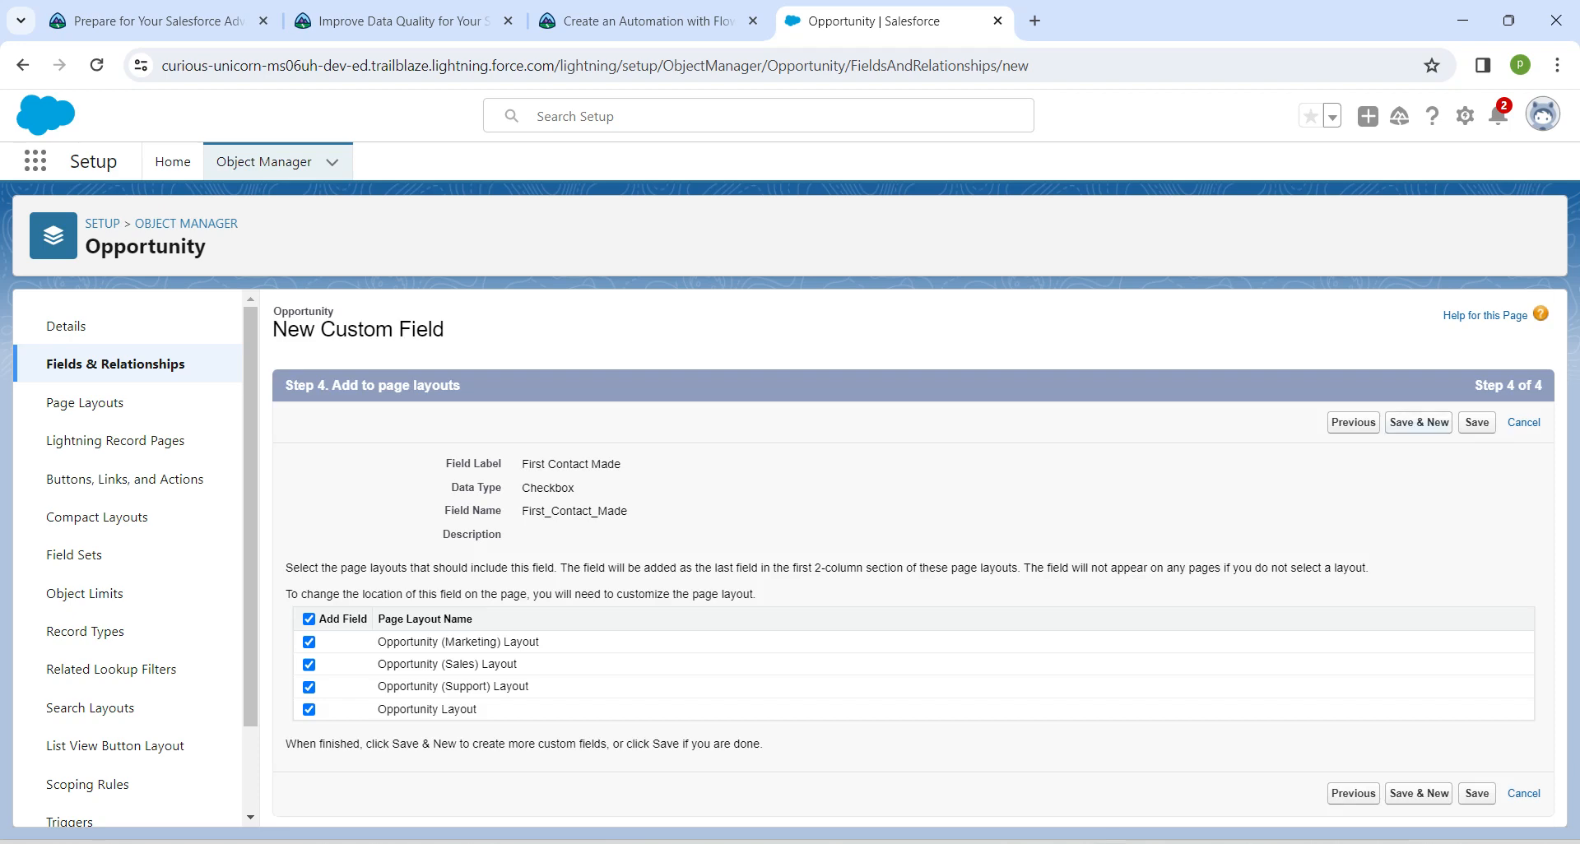
{"action": "left_click", "coordinate": [1419, 423]}
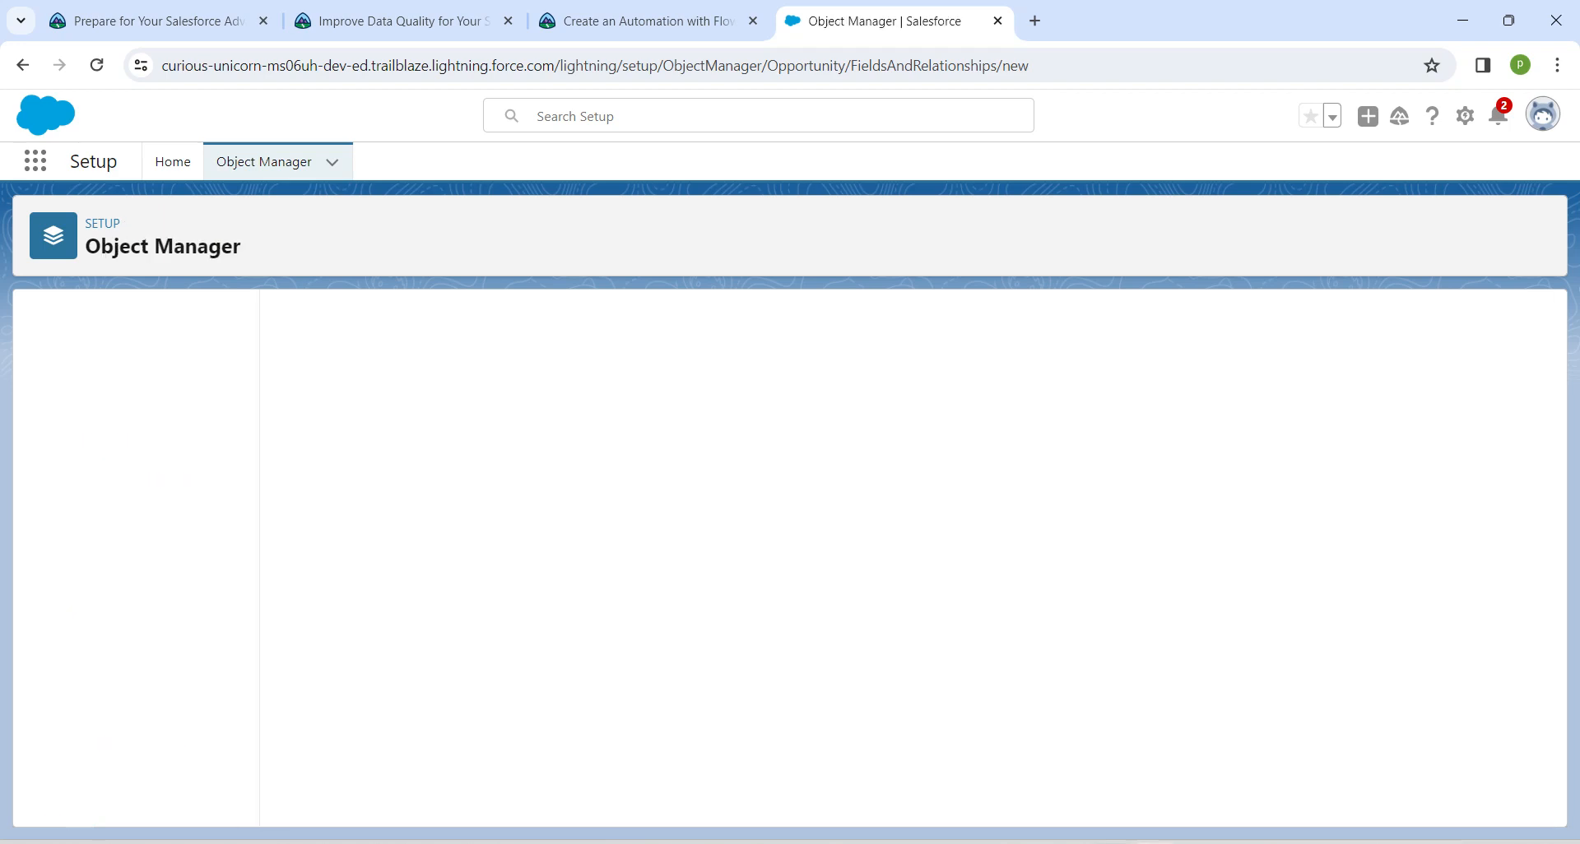
Choose Checkbox as the data type for the second custom Opportunity field and continue to its details
{"action": "scroll", "coordinate": [906, 560], "scroll_direction": "down", "scroll_amount": 1}
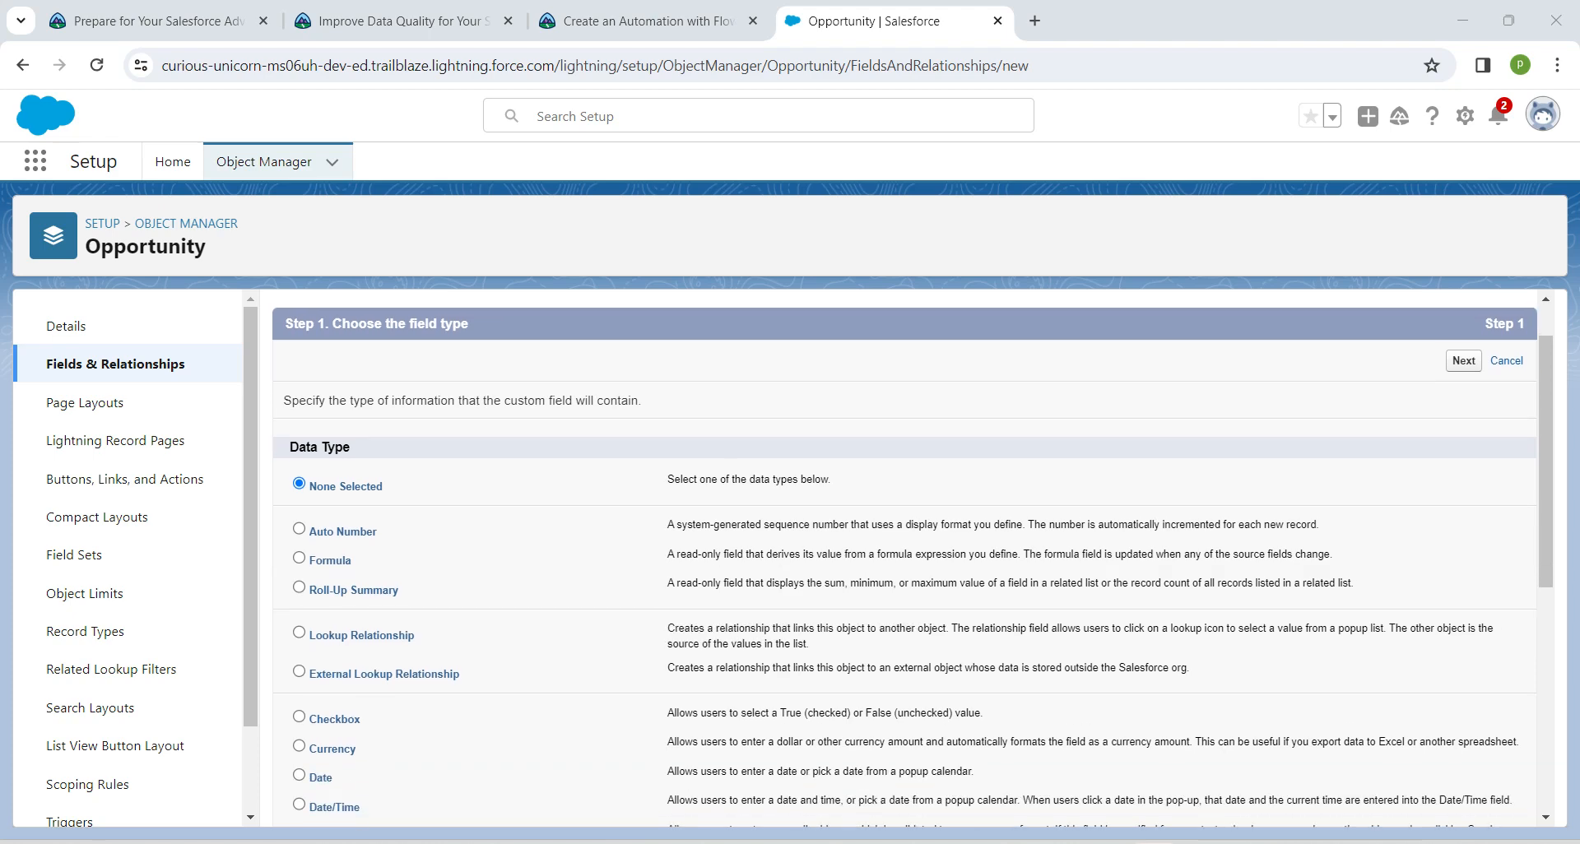
{"action": "scroll", "coordinate": [905, 560], "scroll_direction": "down", "scroll_amount": 1}
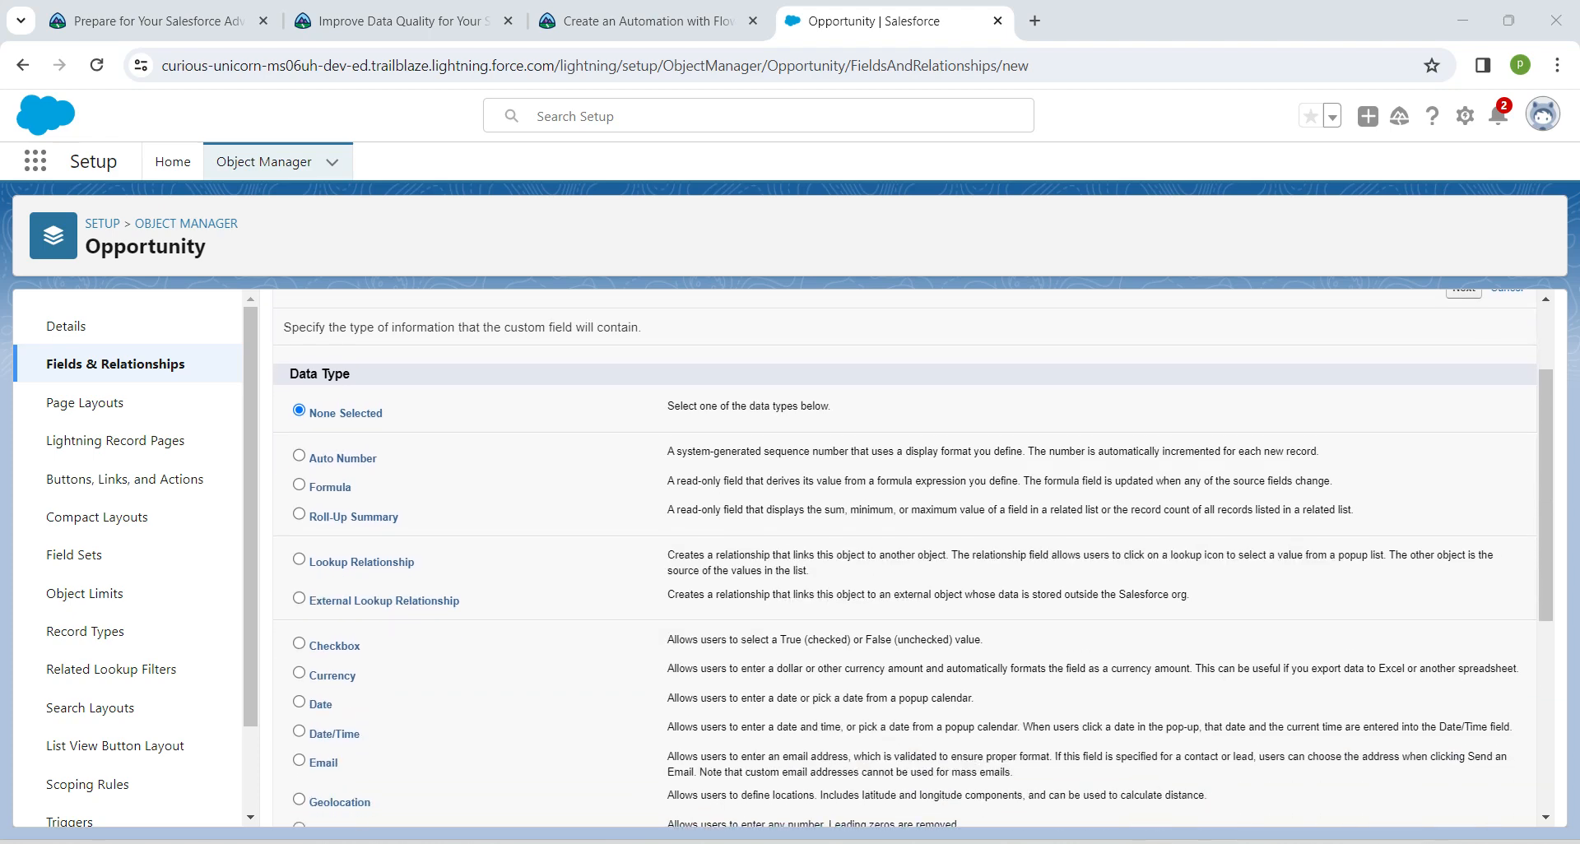
{"action": "left_click", "coordinate": [298, 644]}
{"action": "scroll", "coordinate": [905, 560], "scroll_direction": "down", "scroll_amount": 5}
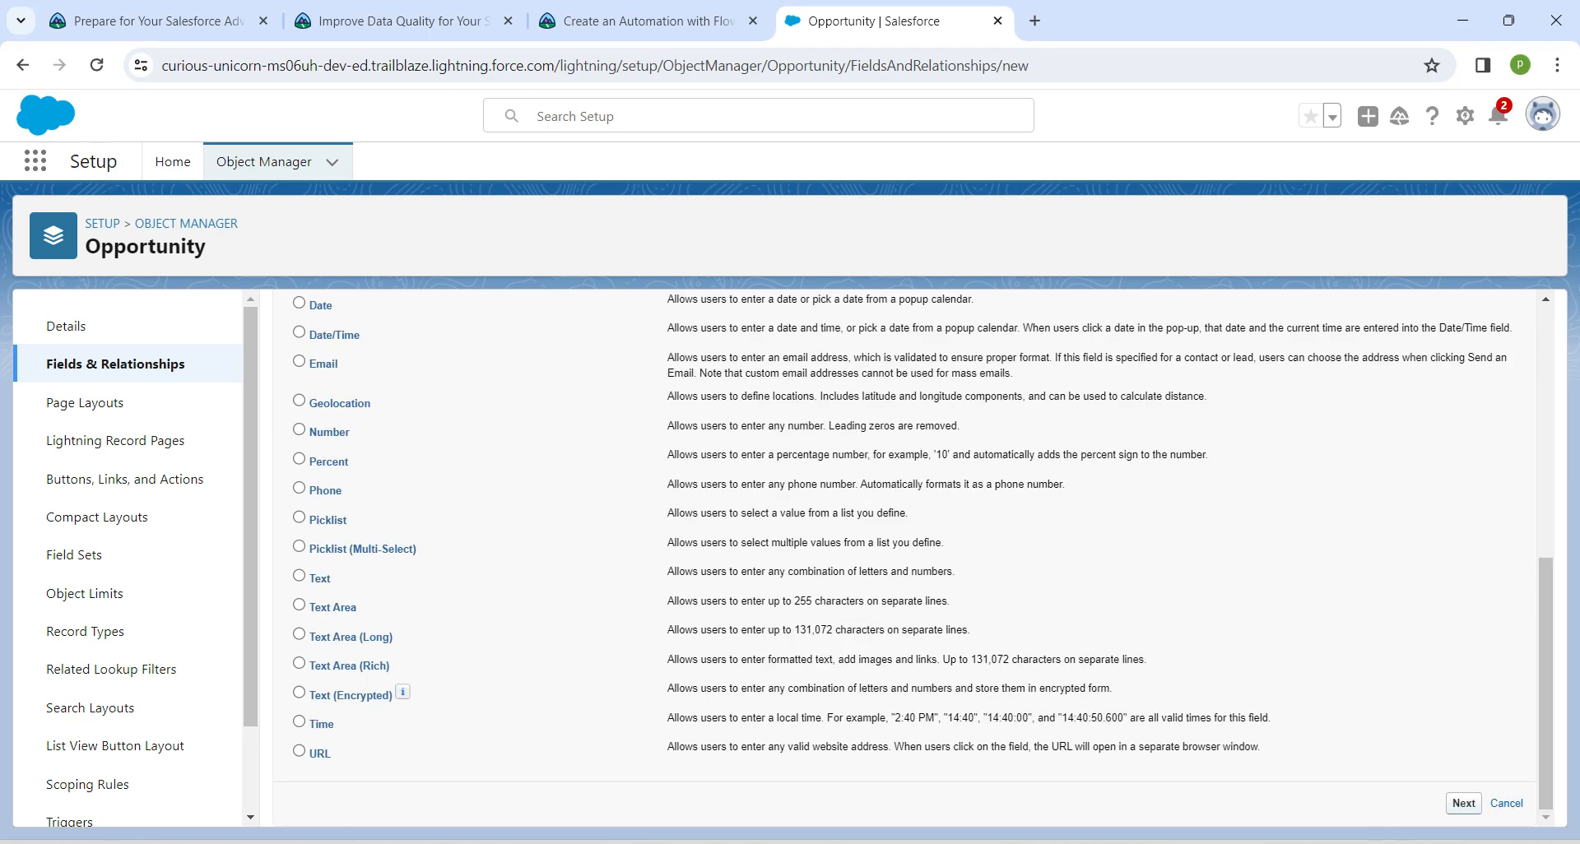
{"action": "left_click", "coordinate": [1464, 804]}
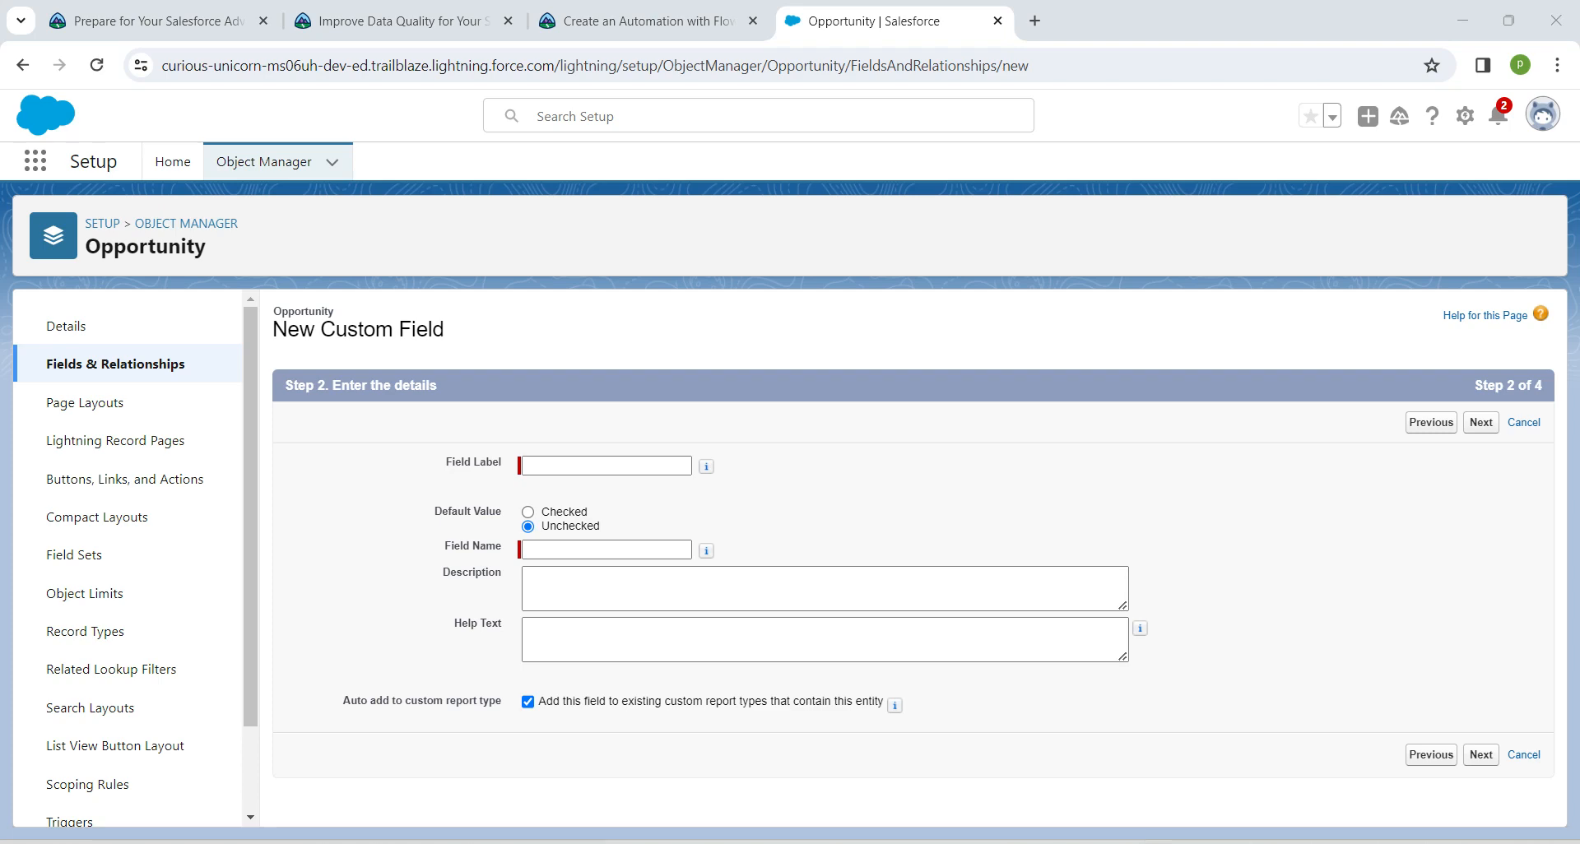
Copy the label Additional Meeting Scheduled from the Trailhead instructions into the second field's details and continue to field-level security
{"action": "left_click", "coordinate": [650, 22]}
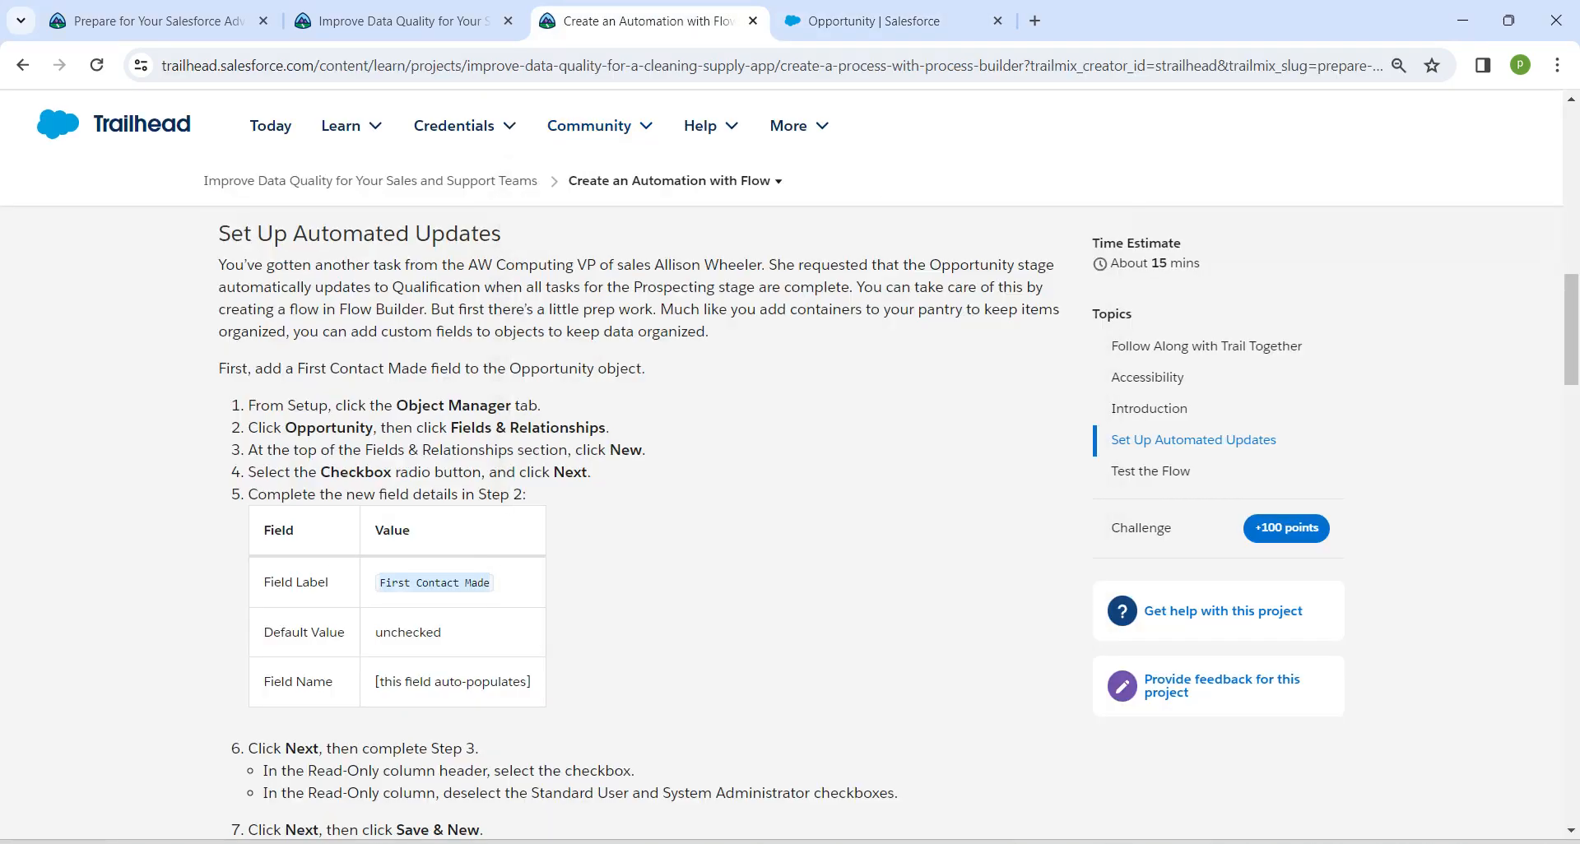
{"action": "scroll", "coordinate": [642, 493], "scroll_direction": "down", "scroll_amount": 2}
{"action": "scroll", "coordinate": [642, 494], "scroll_direction": "down", "scroll_amount": 4}
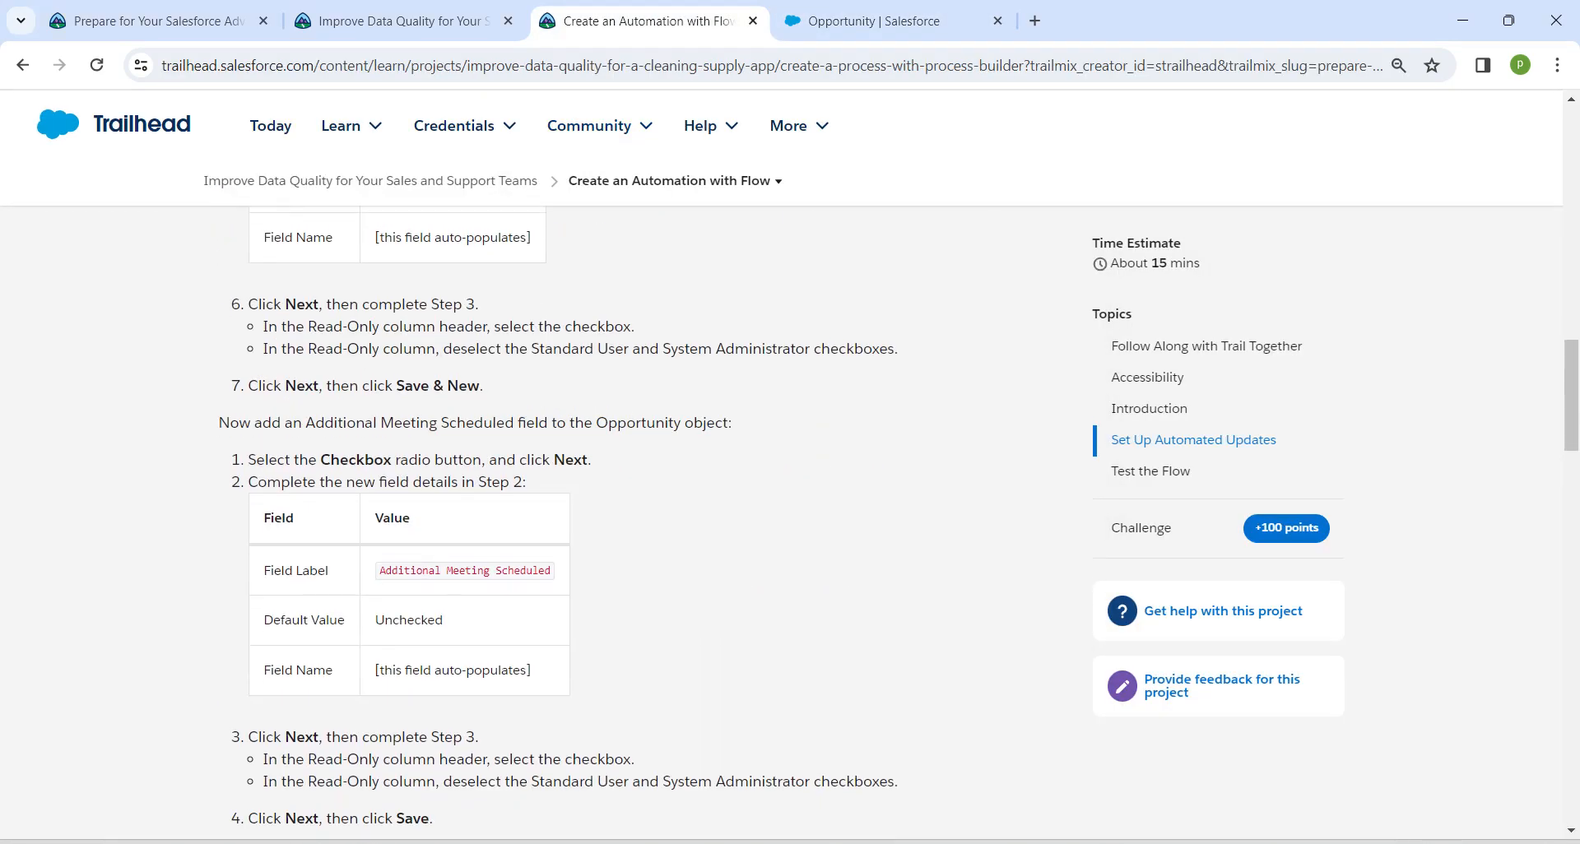
{"action": "left_click", "coordinate": [465, 571]}
{"action": "key", "text": "ctrl+c"}
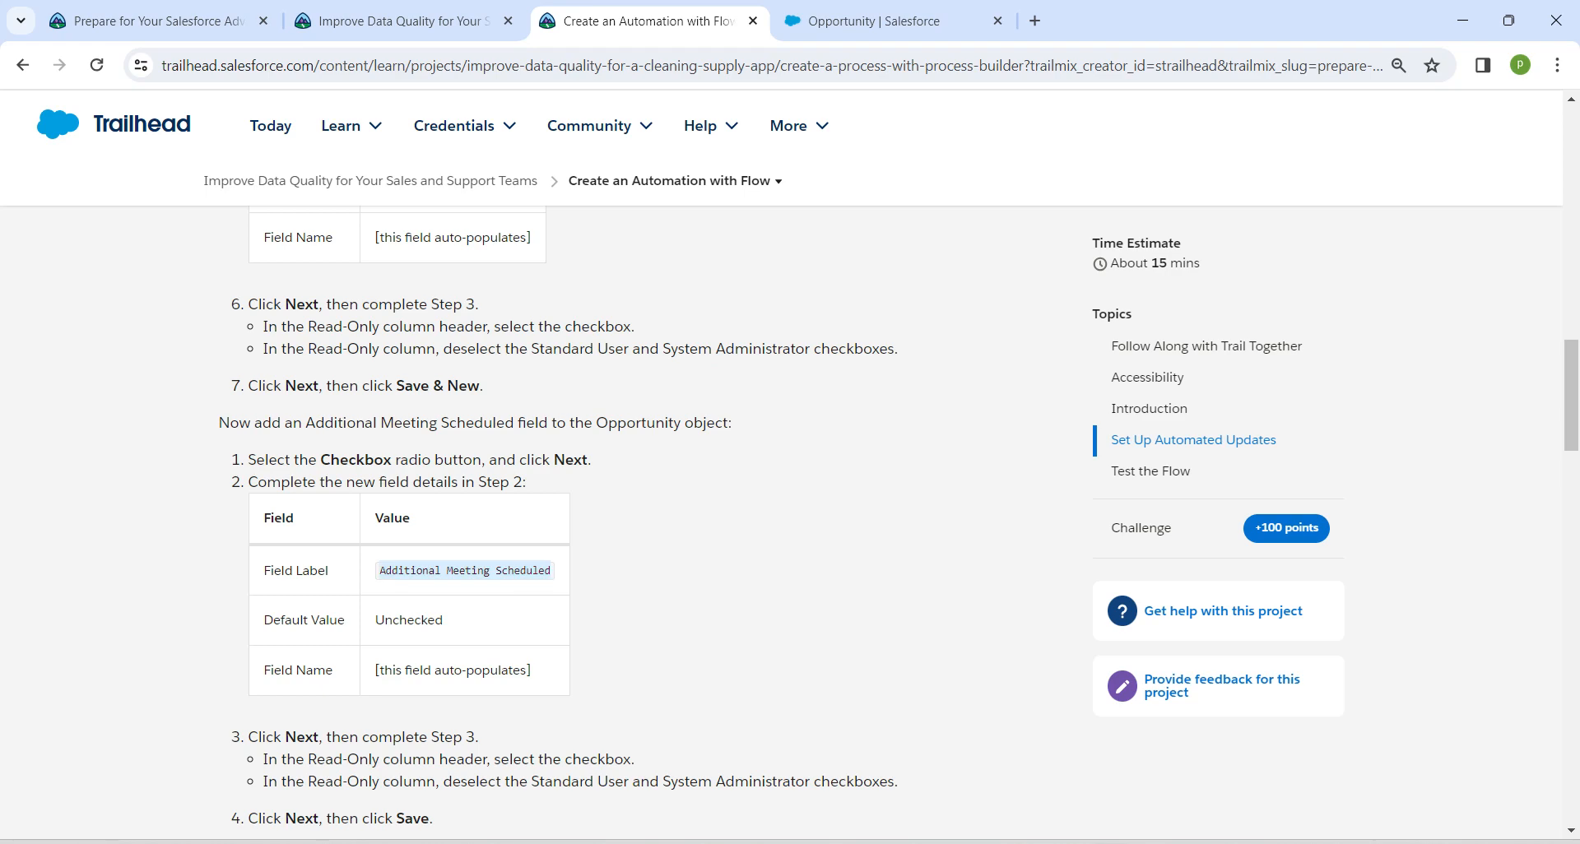
{"action": "left_click", "coordinate": [882, 21]}
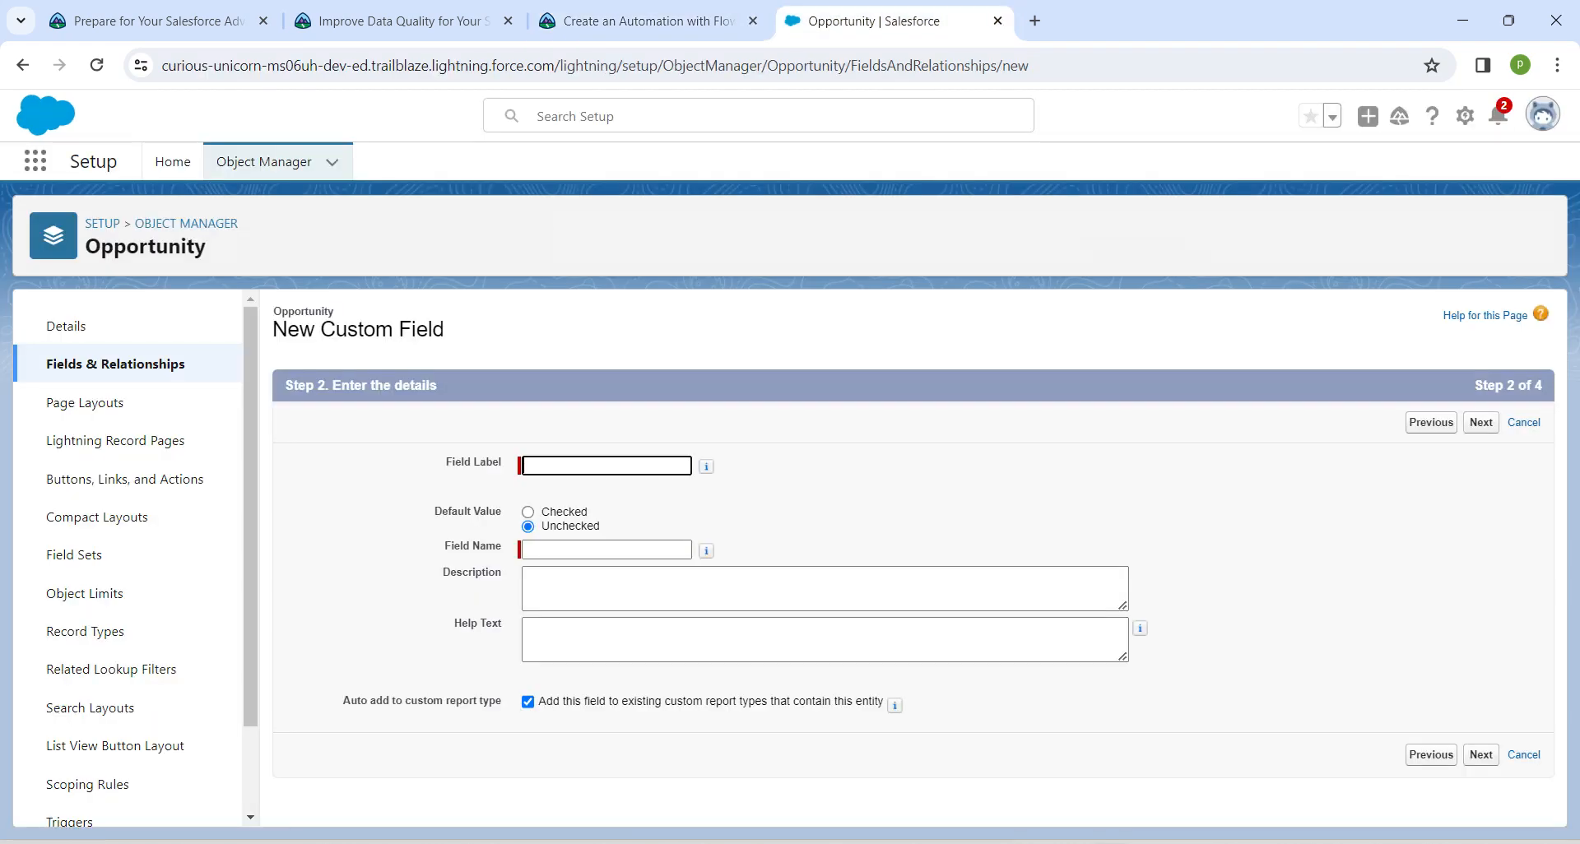
{"action": "key", "text": "ctrl+v"}
{"action": "key", "text": "Tab"}
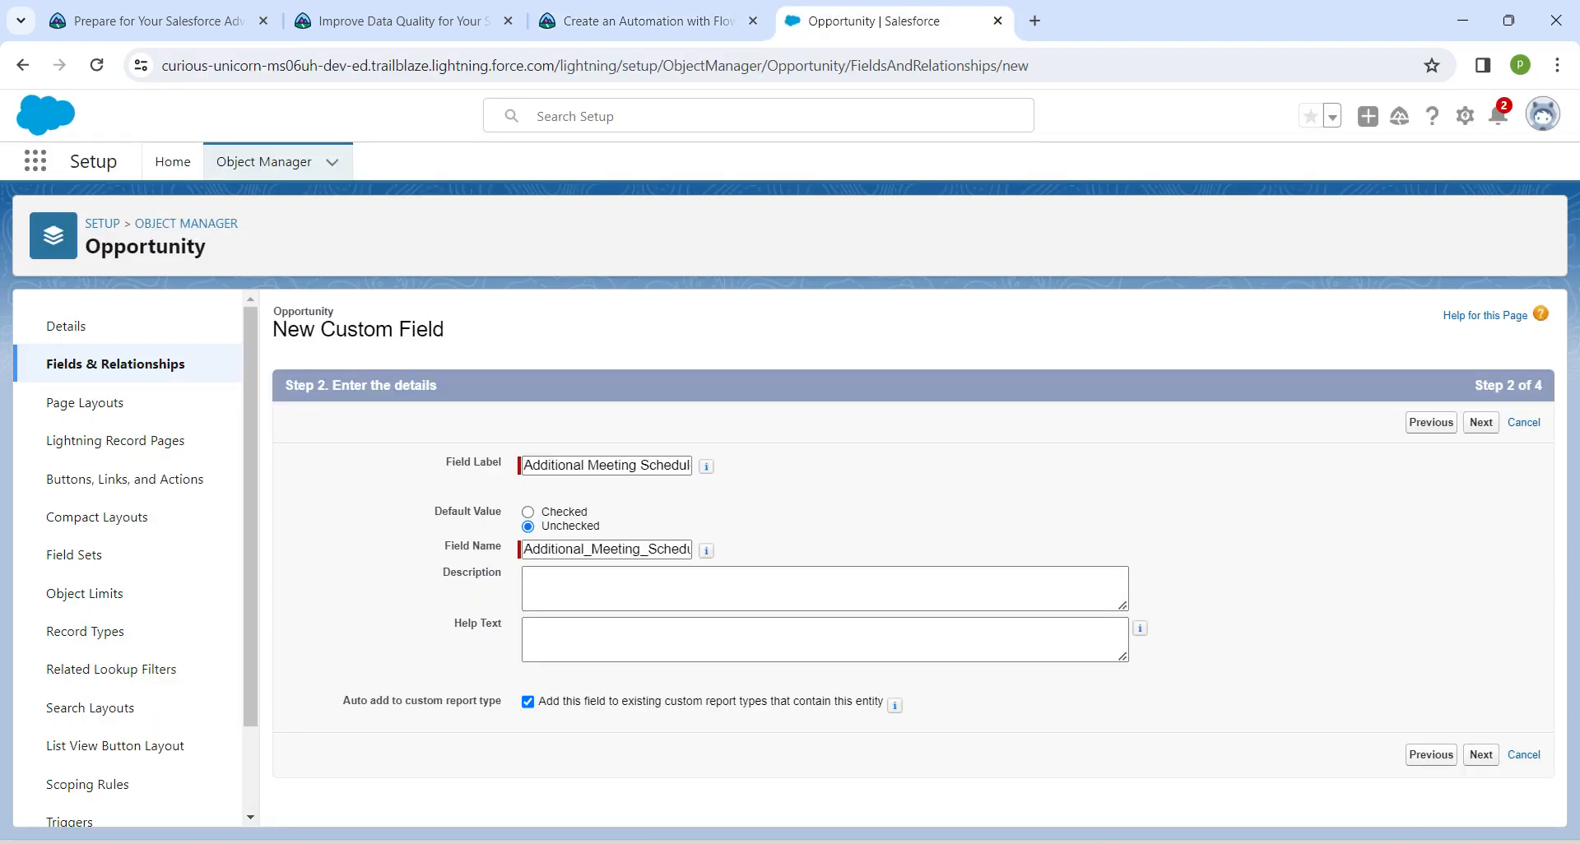
{"action": "key", "text": "Tab"}
{"action": "key", "text": "Tab"}
{"action": "key", "text": "Tab"}
{"action": "key", "text": "Tab"}
{"action": "key", "text": "Return"}
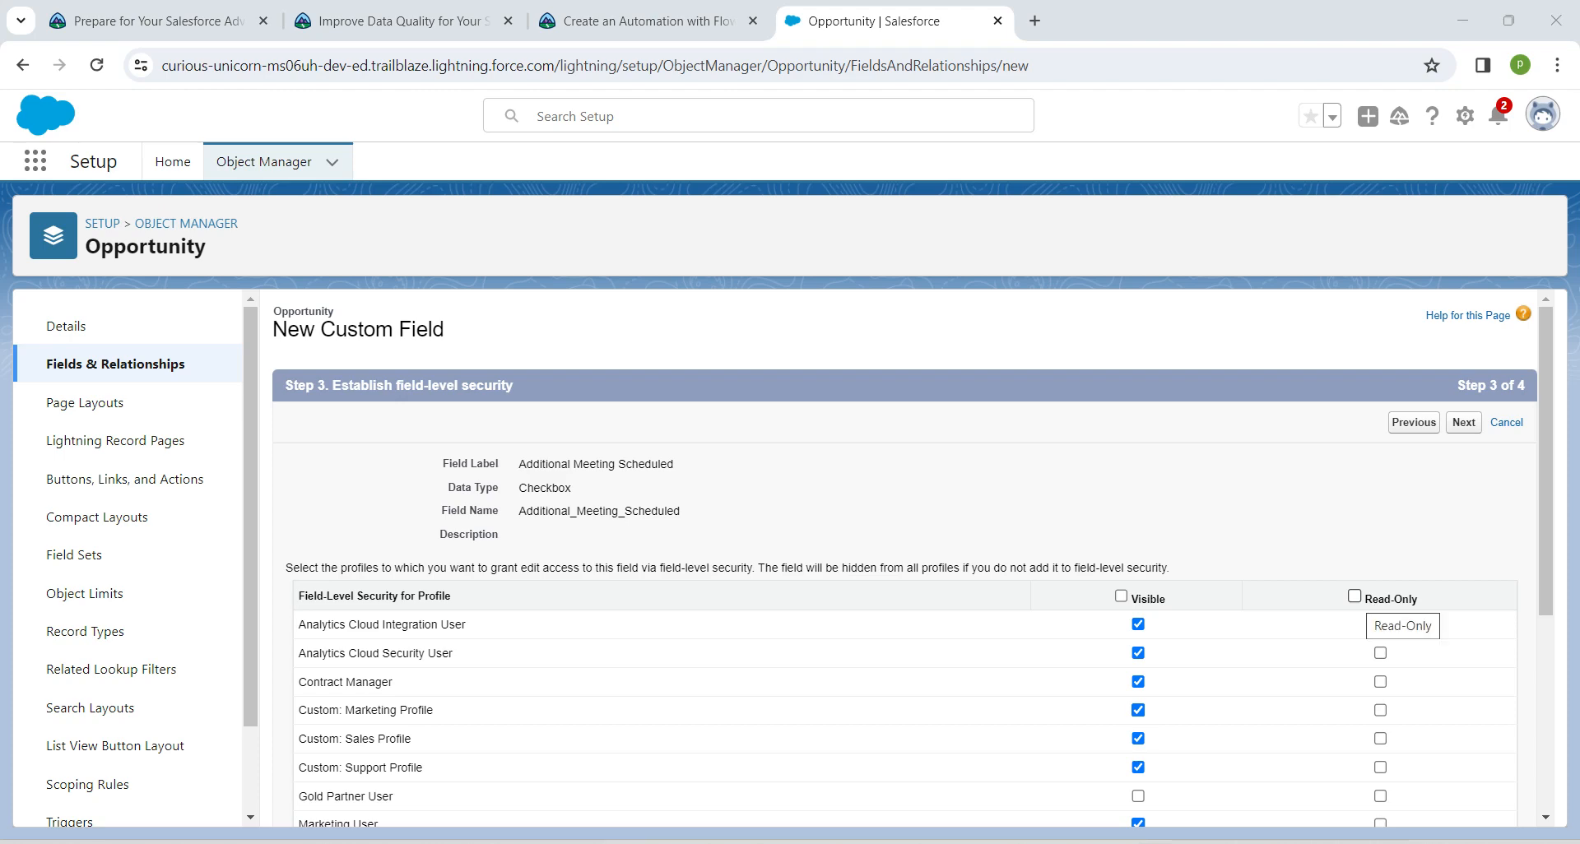
Make Additional Meeting Scheduled read-only for all profiles except both Standard User profiles and System Administrator, and save the field
{"action": "left_click", "coordinate": [1354, 595]}
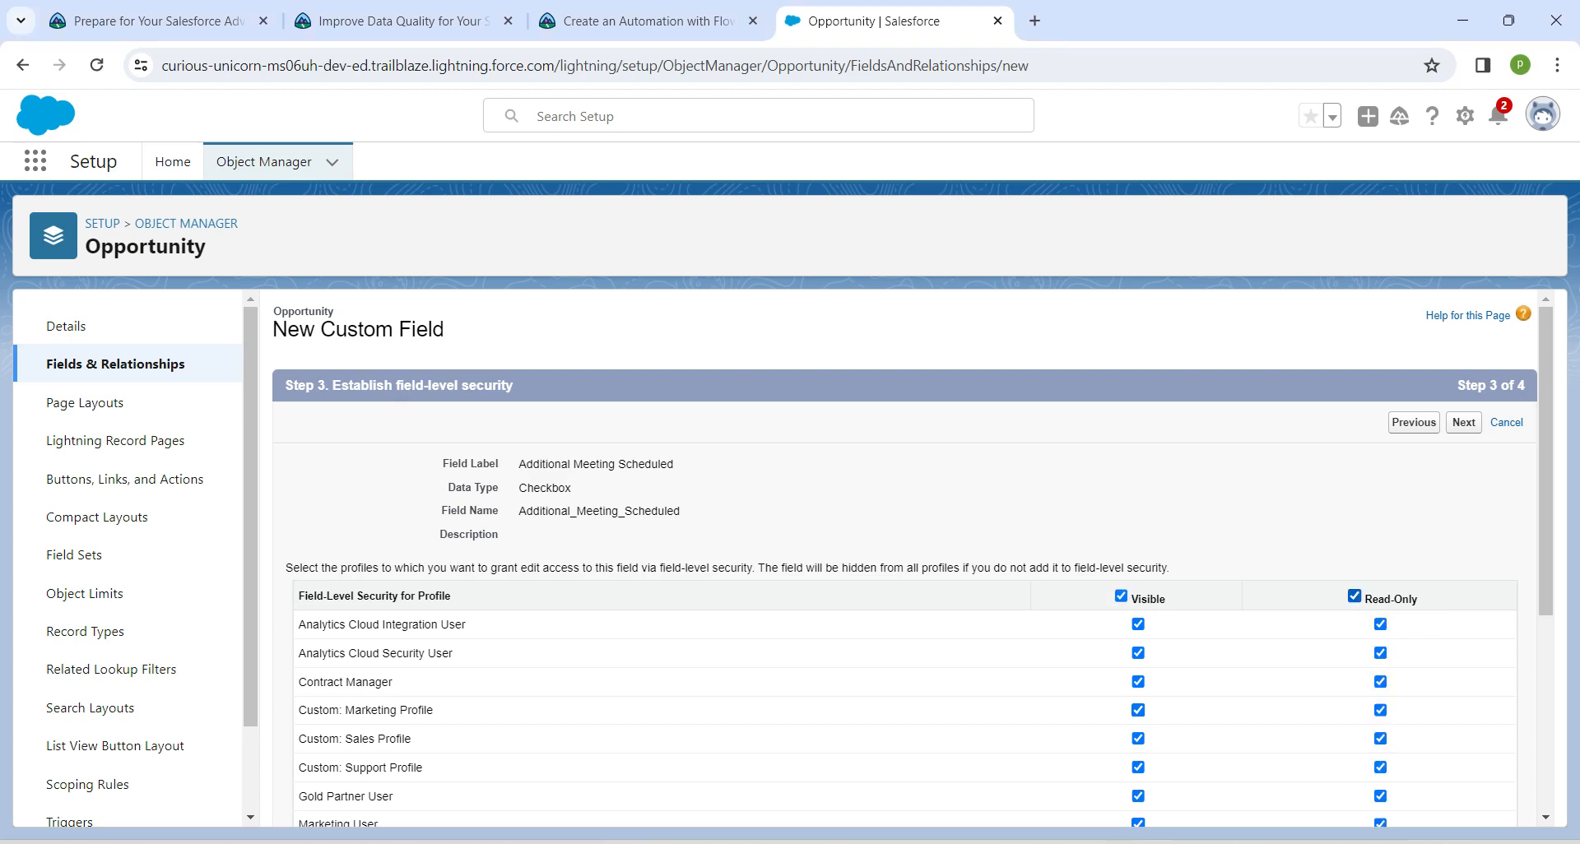
{"action": "scroll", "coordinate": [1353, 595], "scroll_direction": "down", "scroll_amount": 4}
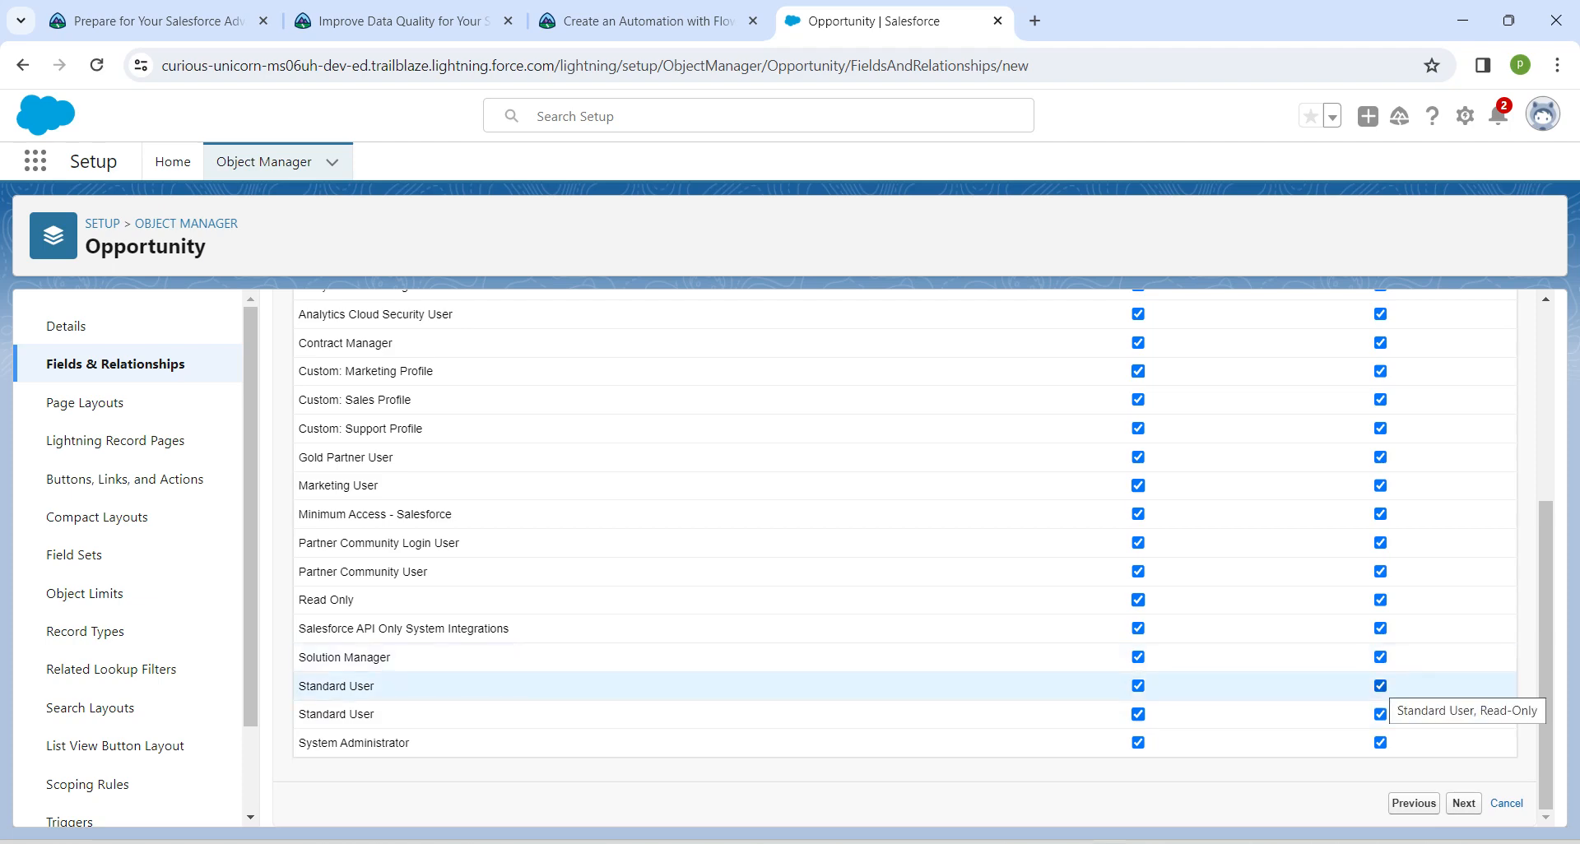
{"action": "left_click", "coordinate": [1380, 686]}
{"action": "left_click", "coordinate": [1380, 714]}
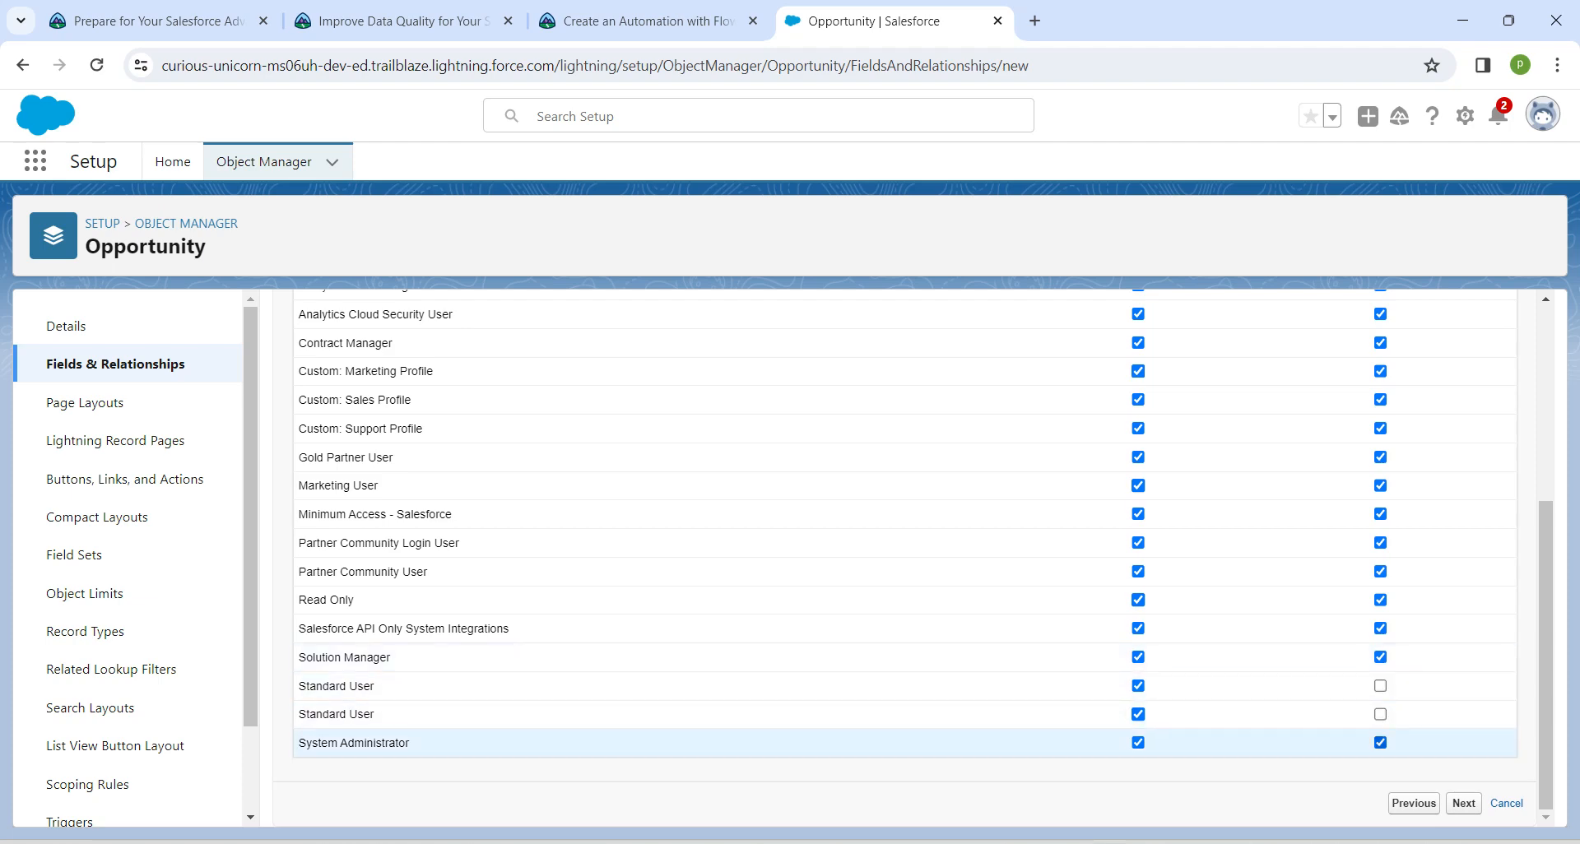
{"action": "left_click", "coordinate": [1380, 742]}
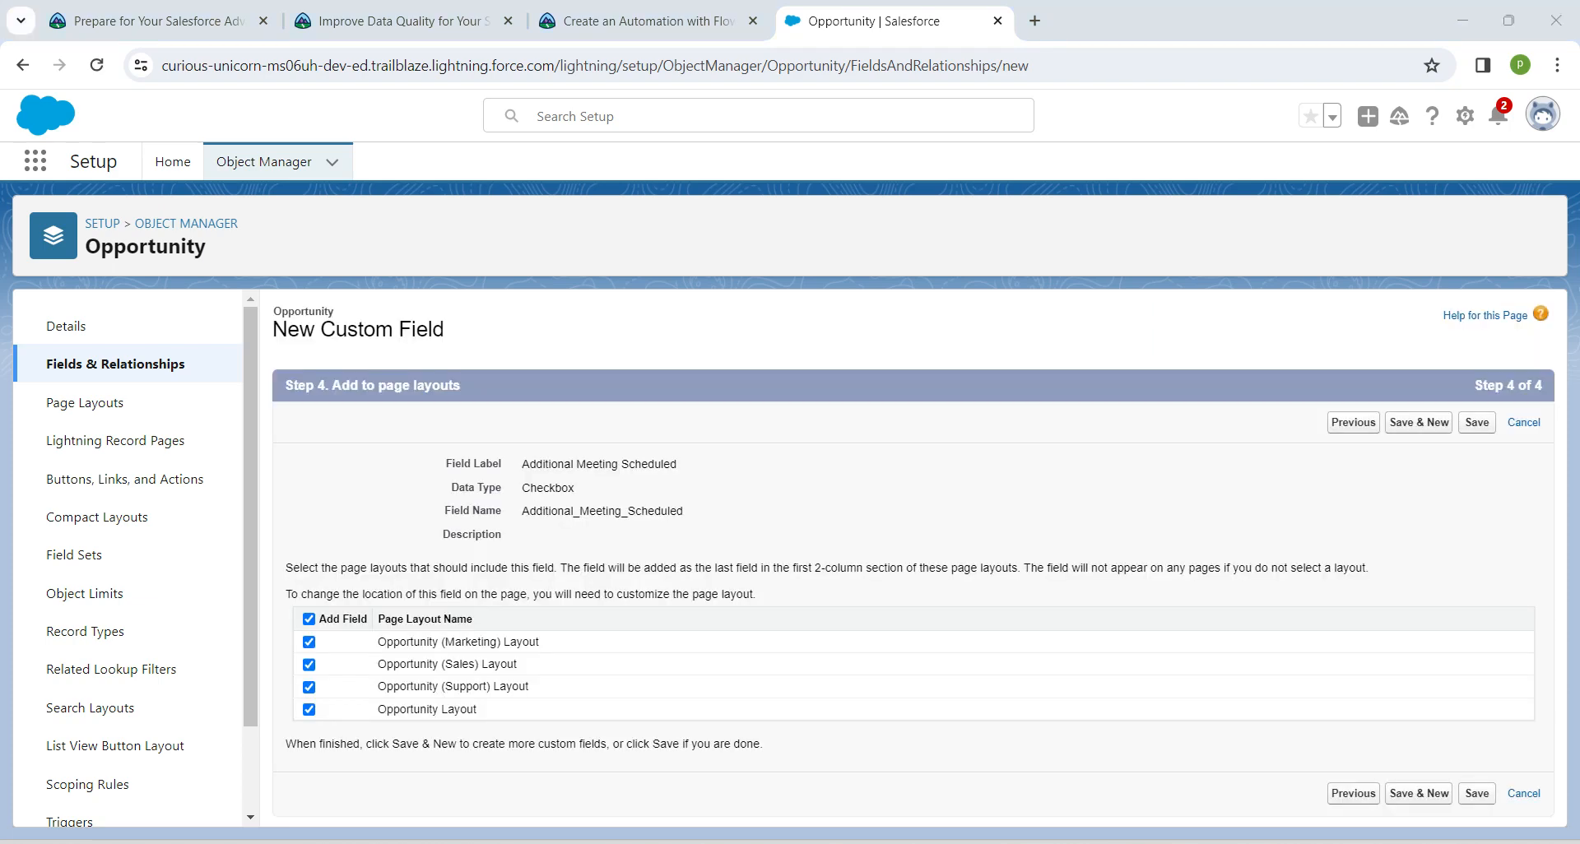
{"action": "left_click", "coordinate": [1477, 422]}
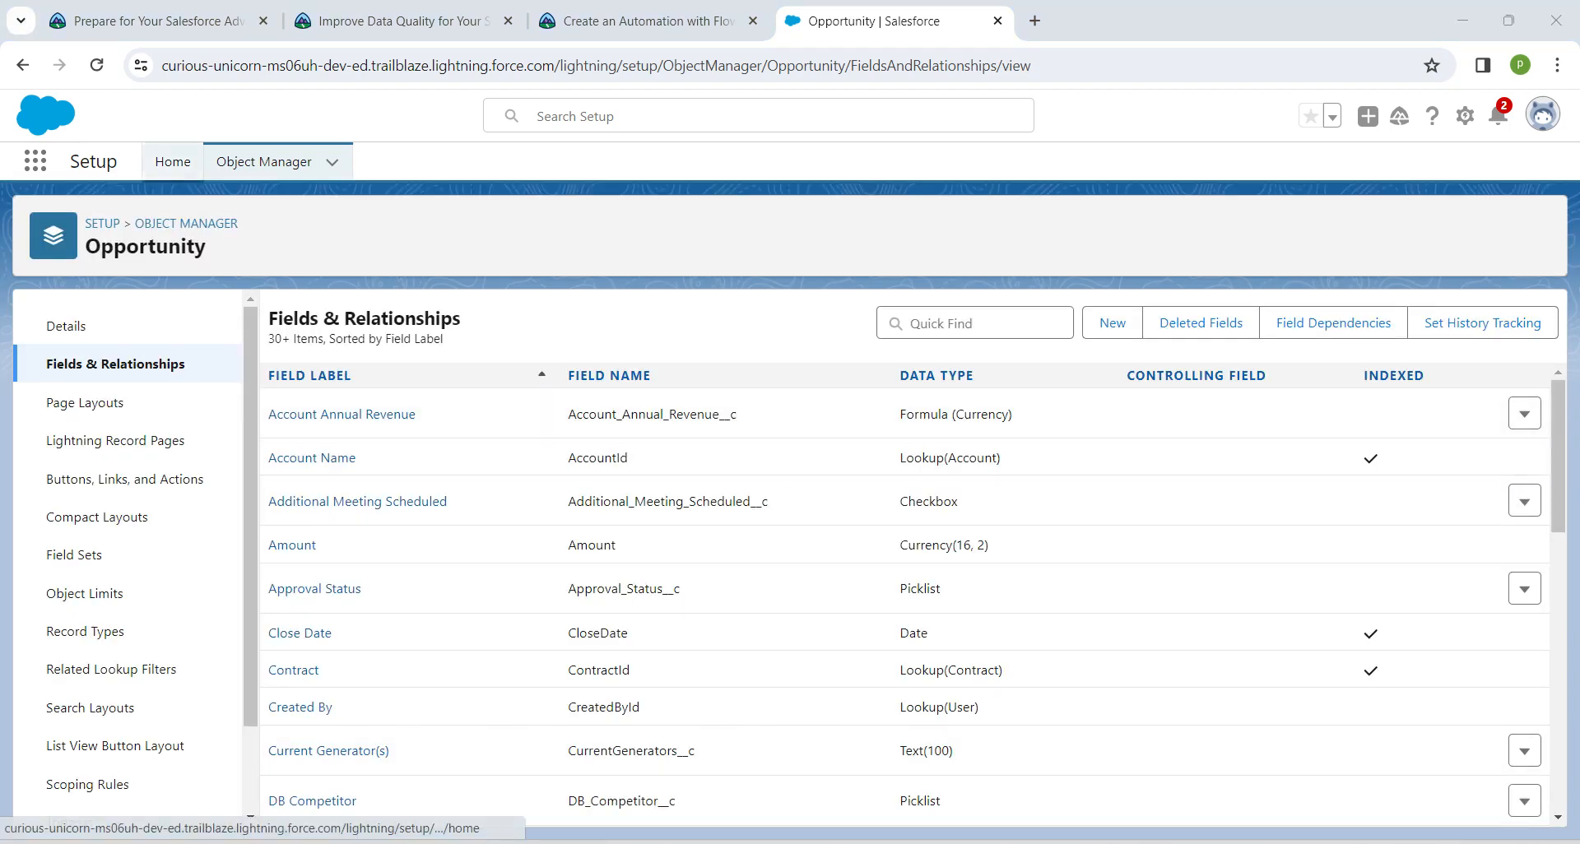
Find and open the Flows page under Process Automation in Setup
{"action": "left_click", "coordinate": [173, 161]}
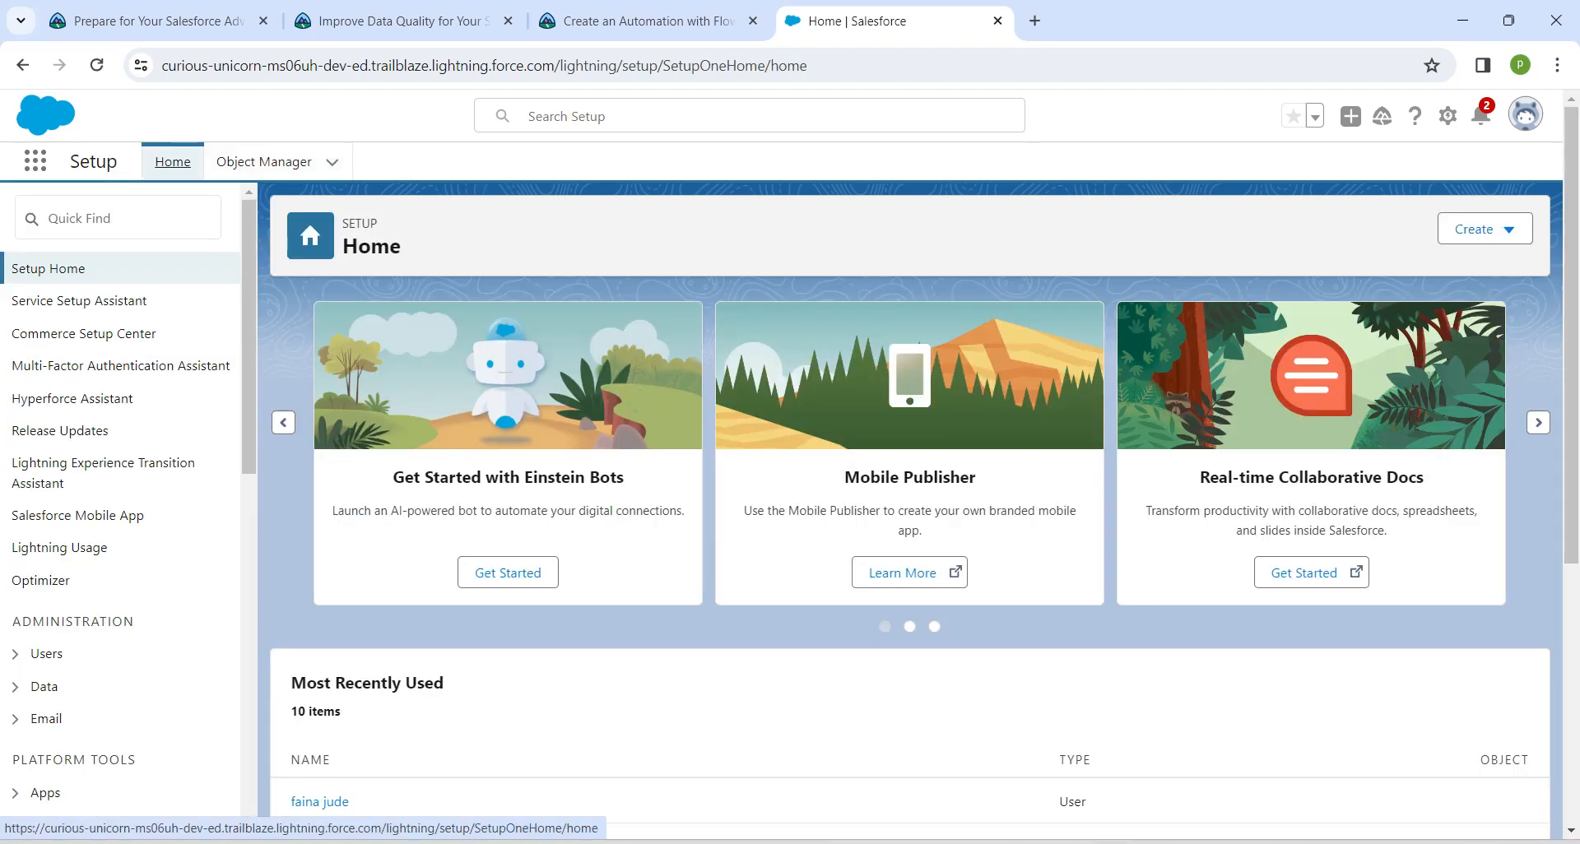
{"action": "left_click", "coordinate": [123, 218]}
{"action": "type", "text": "f"}
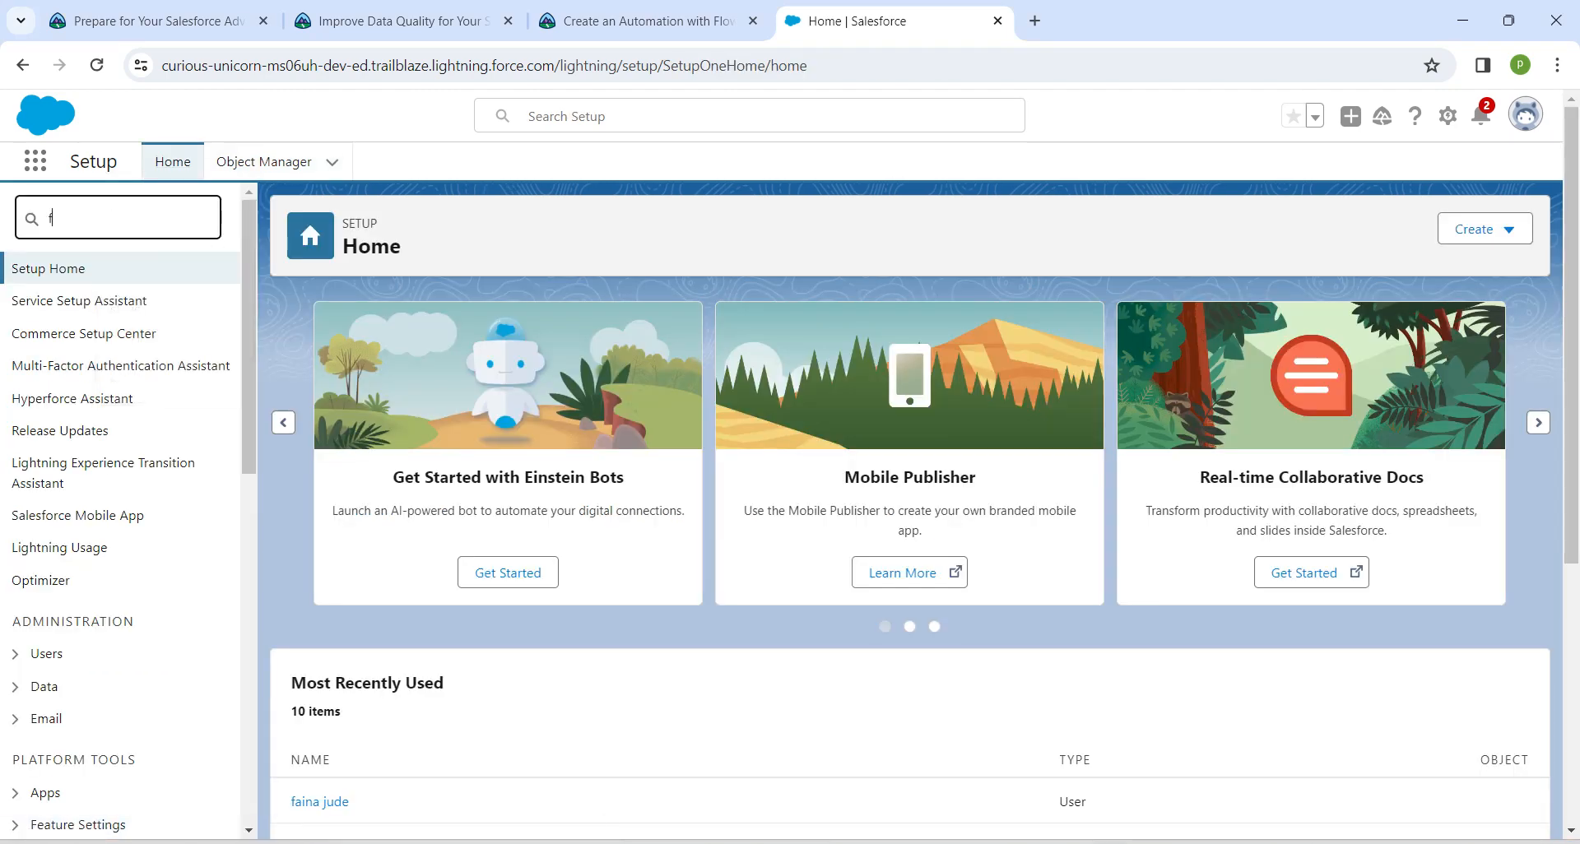
{"action": "type", "text": "low"}
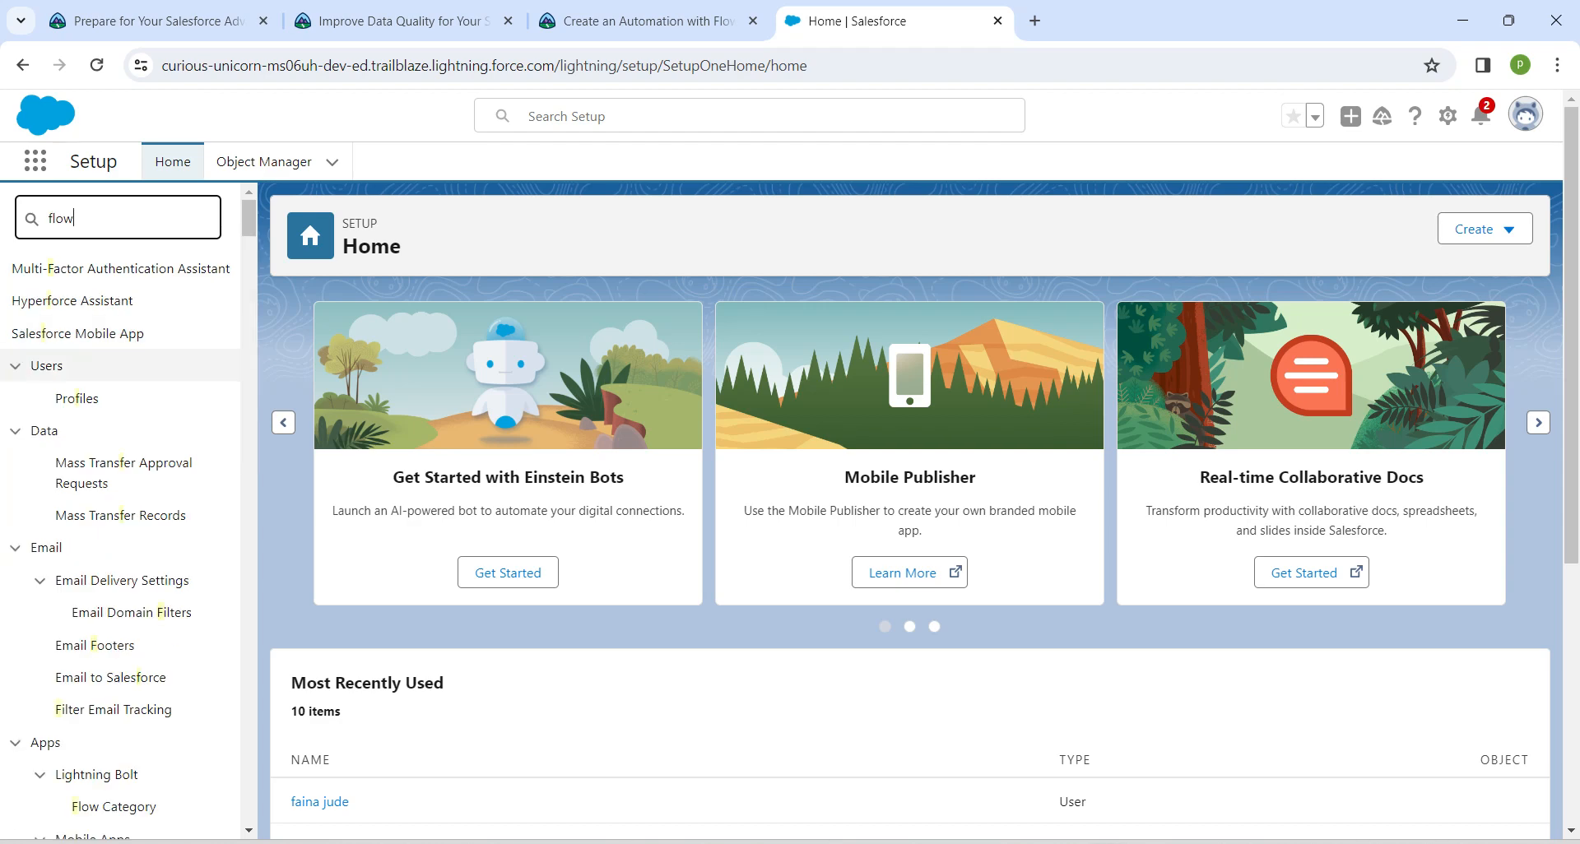
{"action": "left_click", "coordinate": [72, 527]}
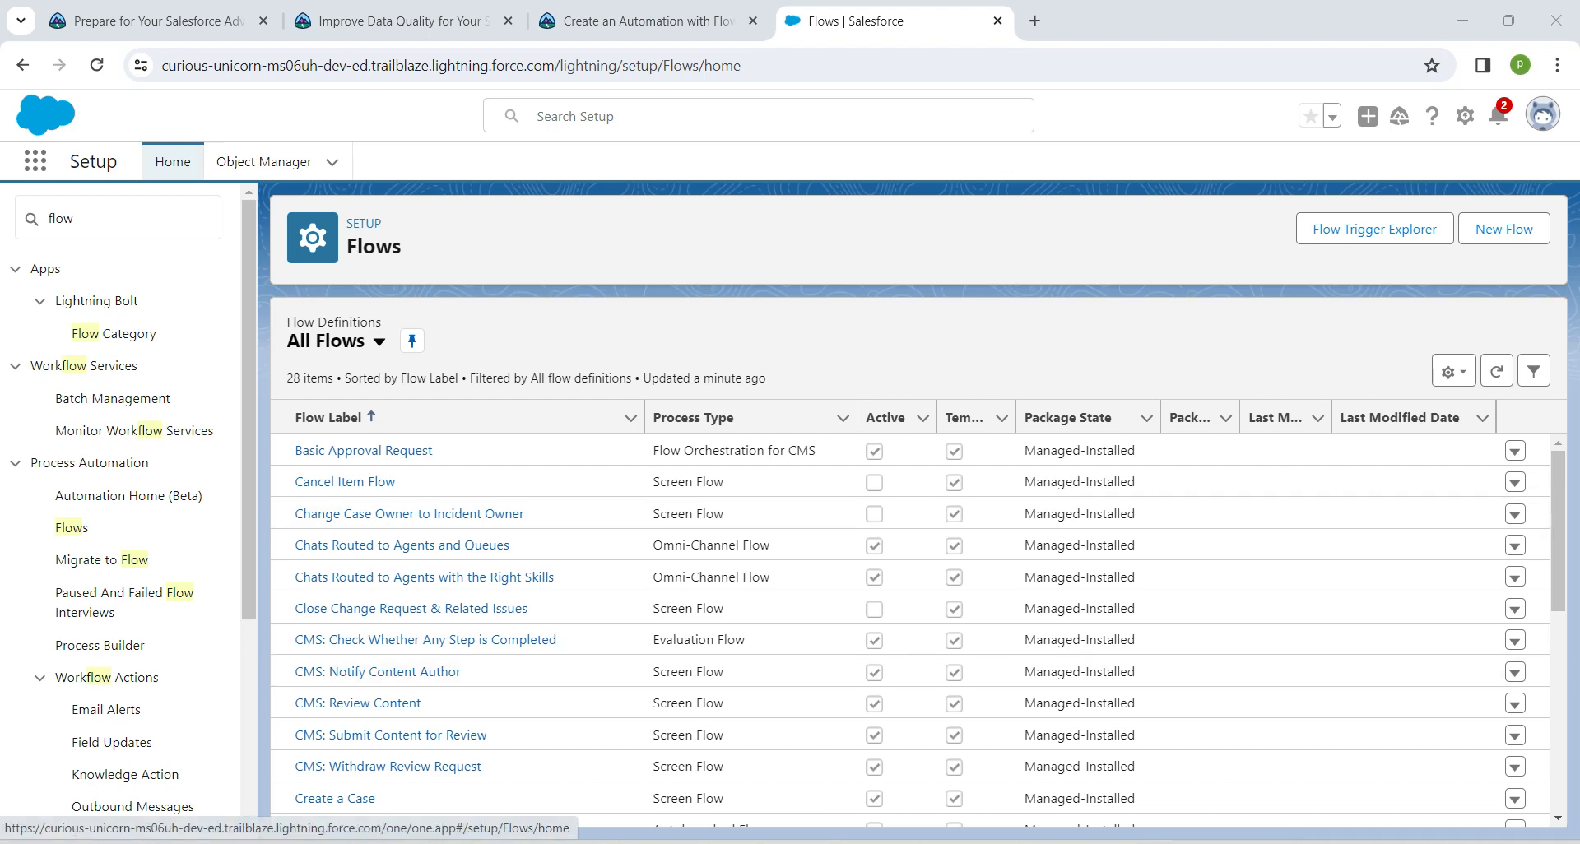
Create a new Record-Triggered Flow
{"action": "left_click", "coordinate": [1503, 229]}
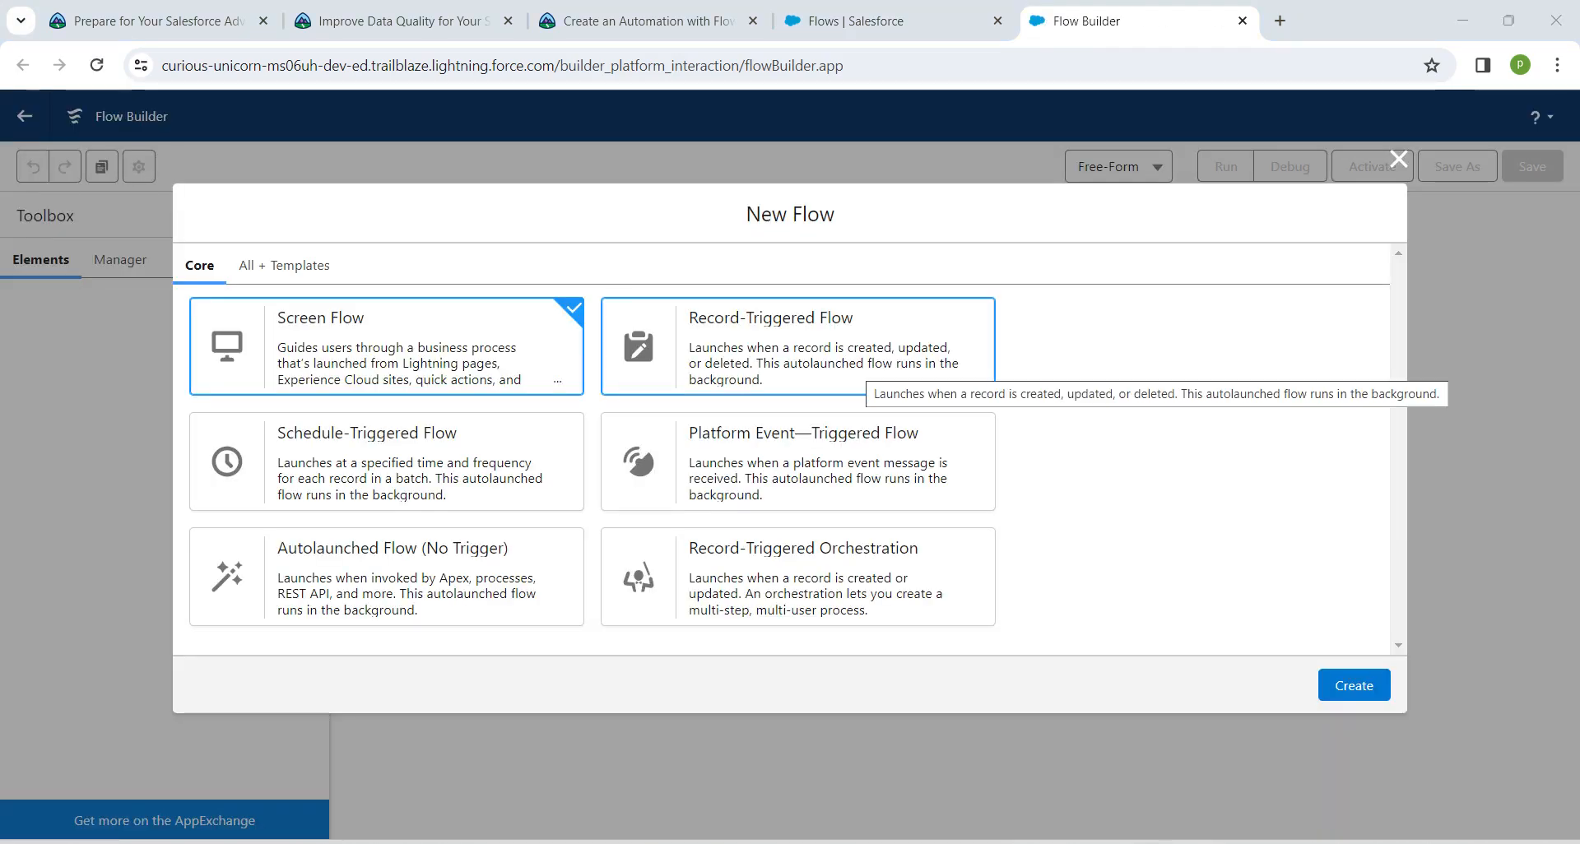
{"action": "left_click", "coordinate": [861, 363]}
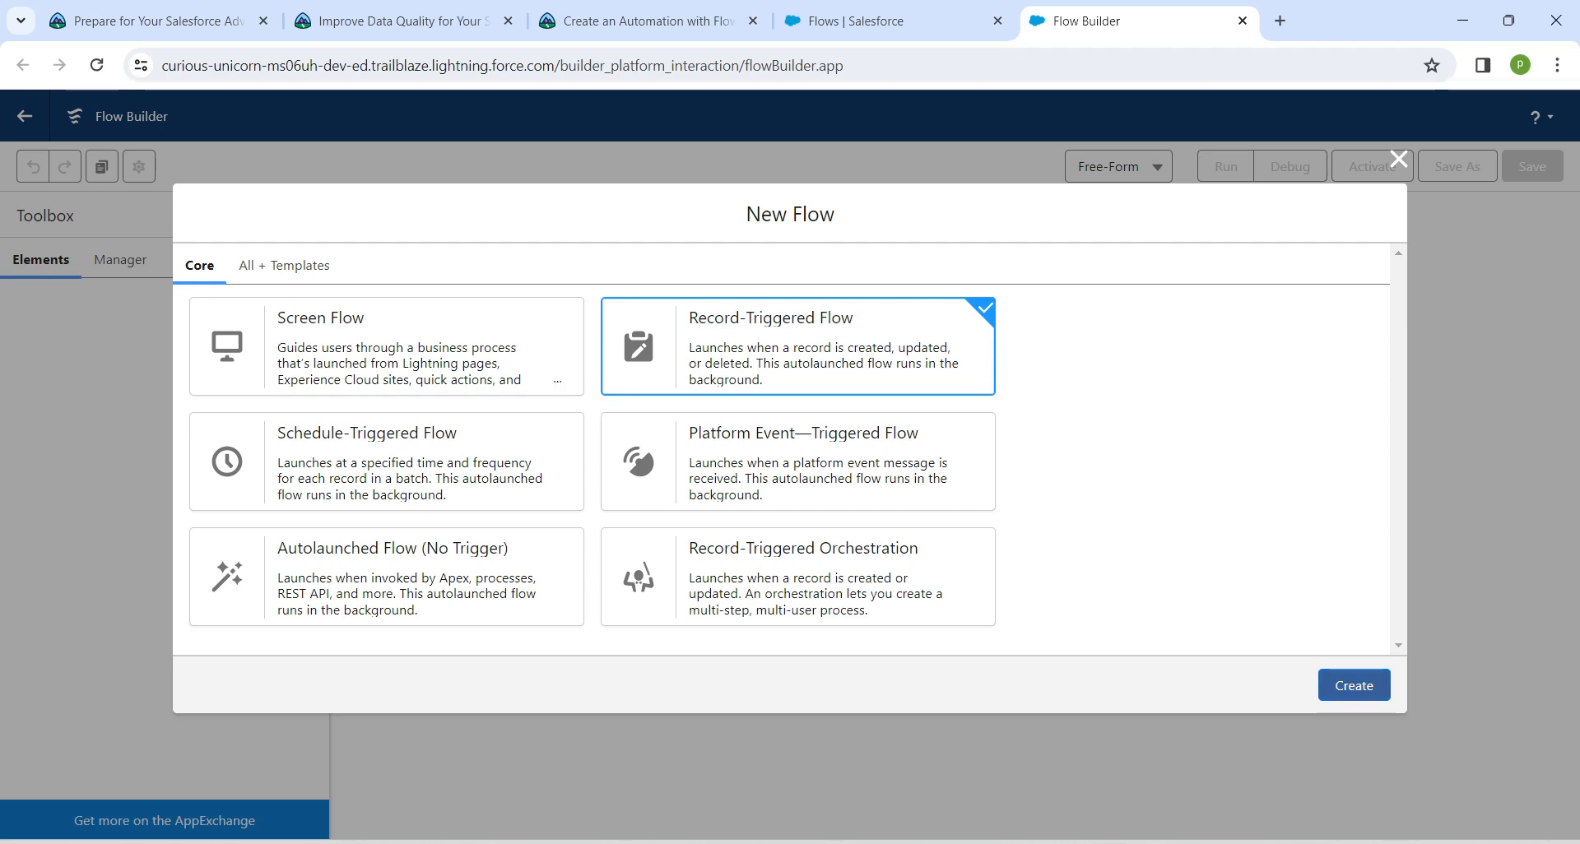
{"action": "left_click", "coordinate": [1354, 685]}
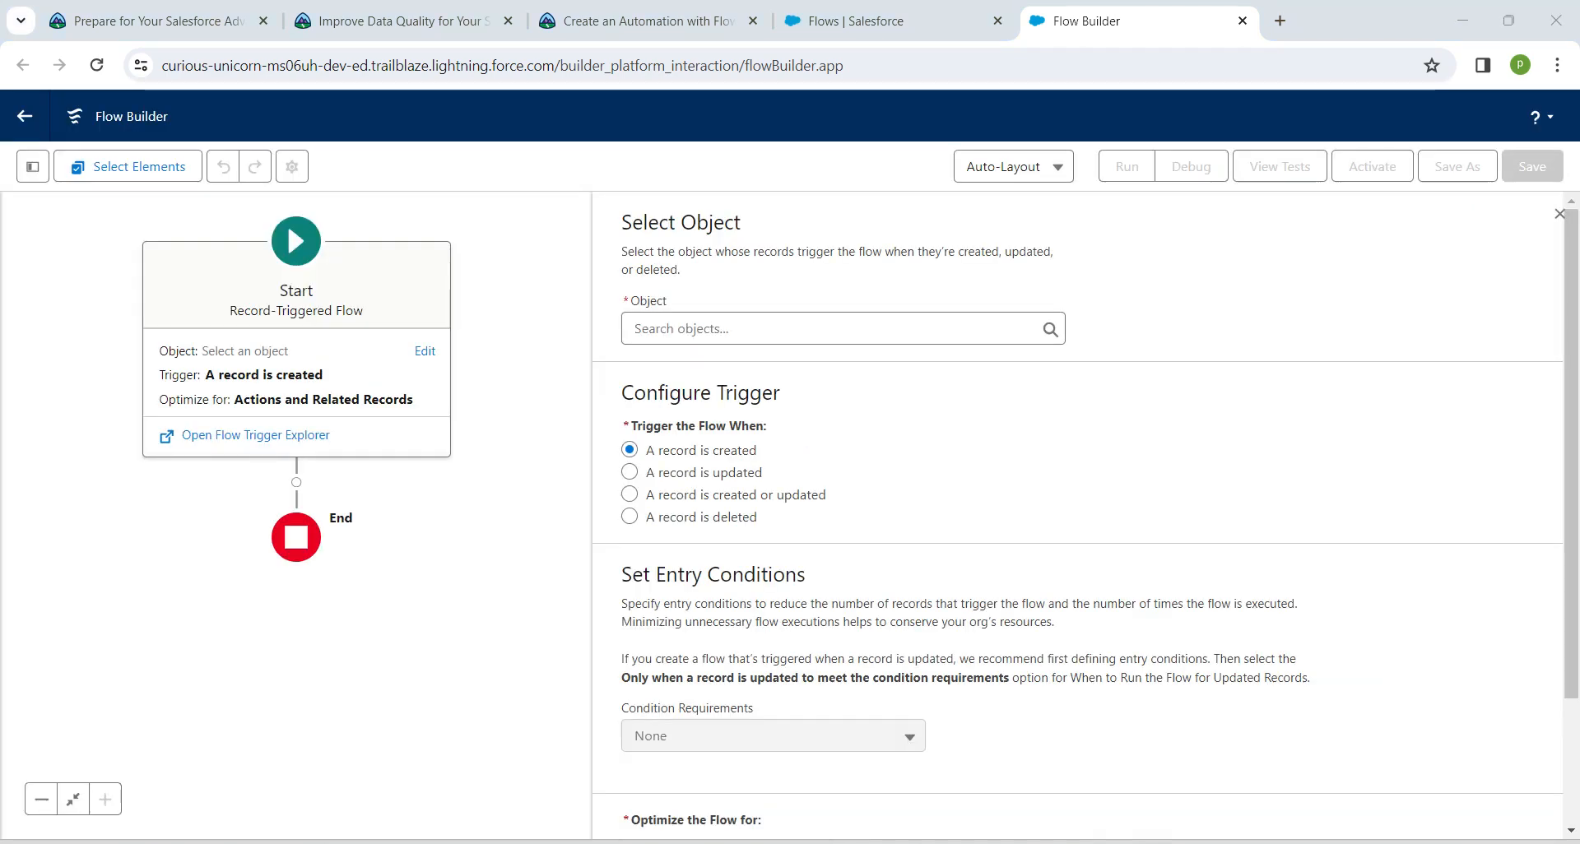
Set the flow's object to Opportunity and trigger it when a record is created or updated
{"action": "type", "text": "opp"}
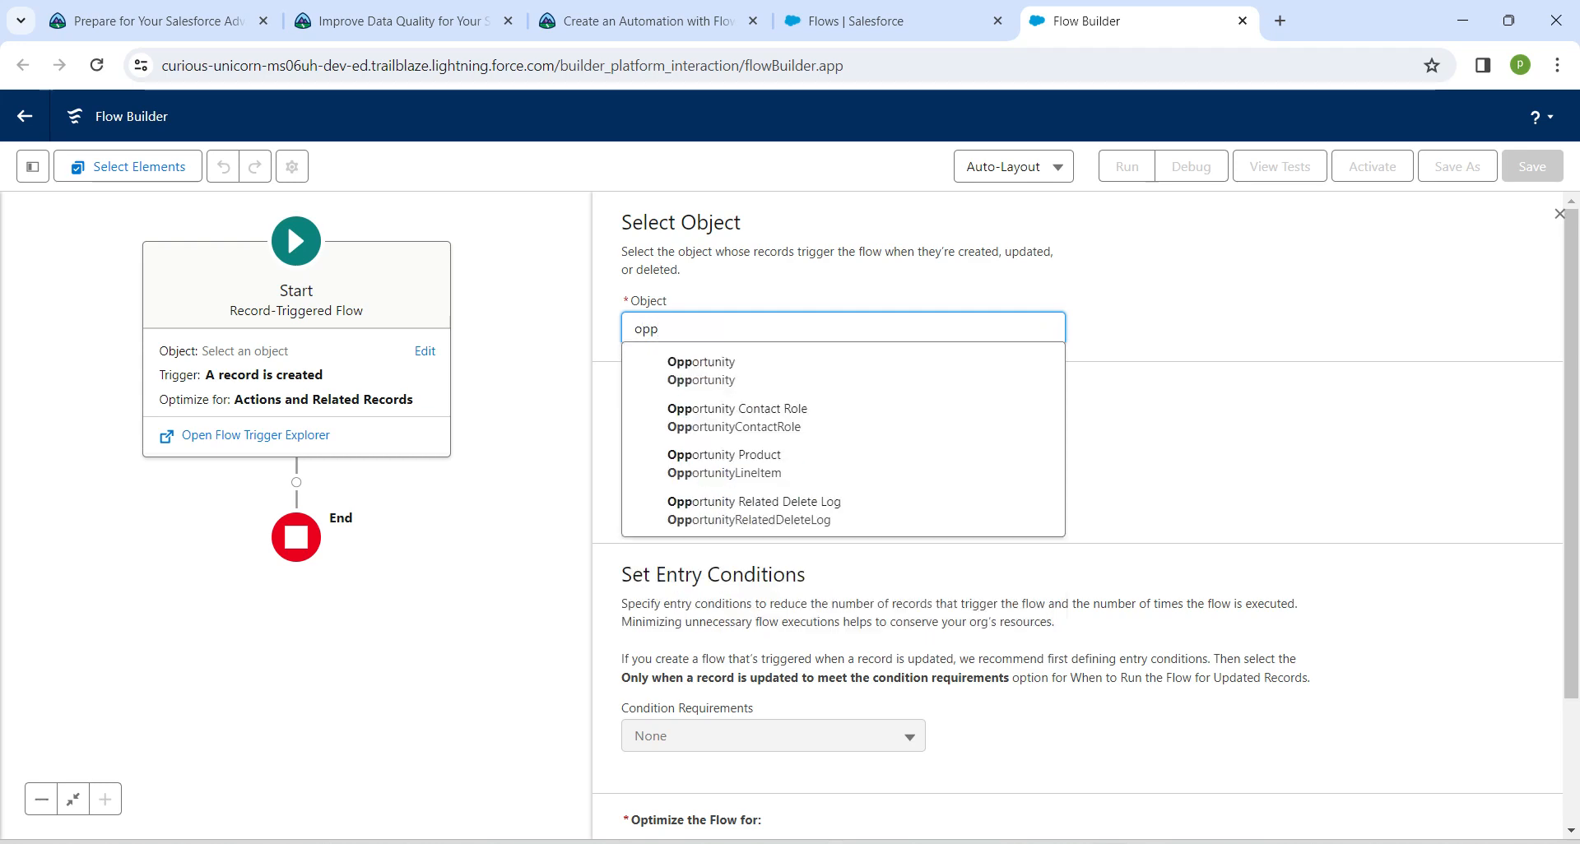
{"action": "key", "text": "Down"}
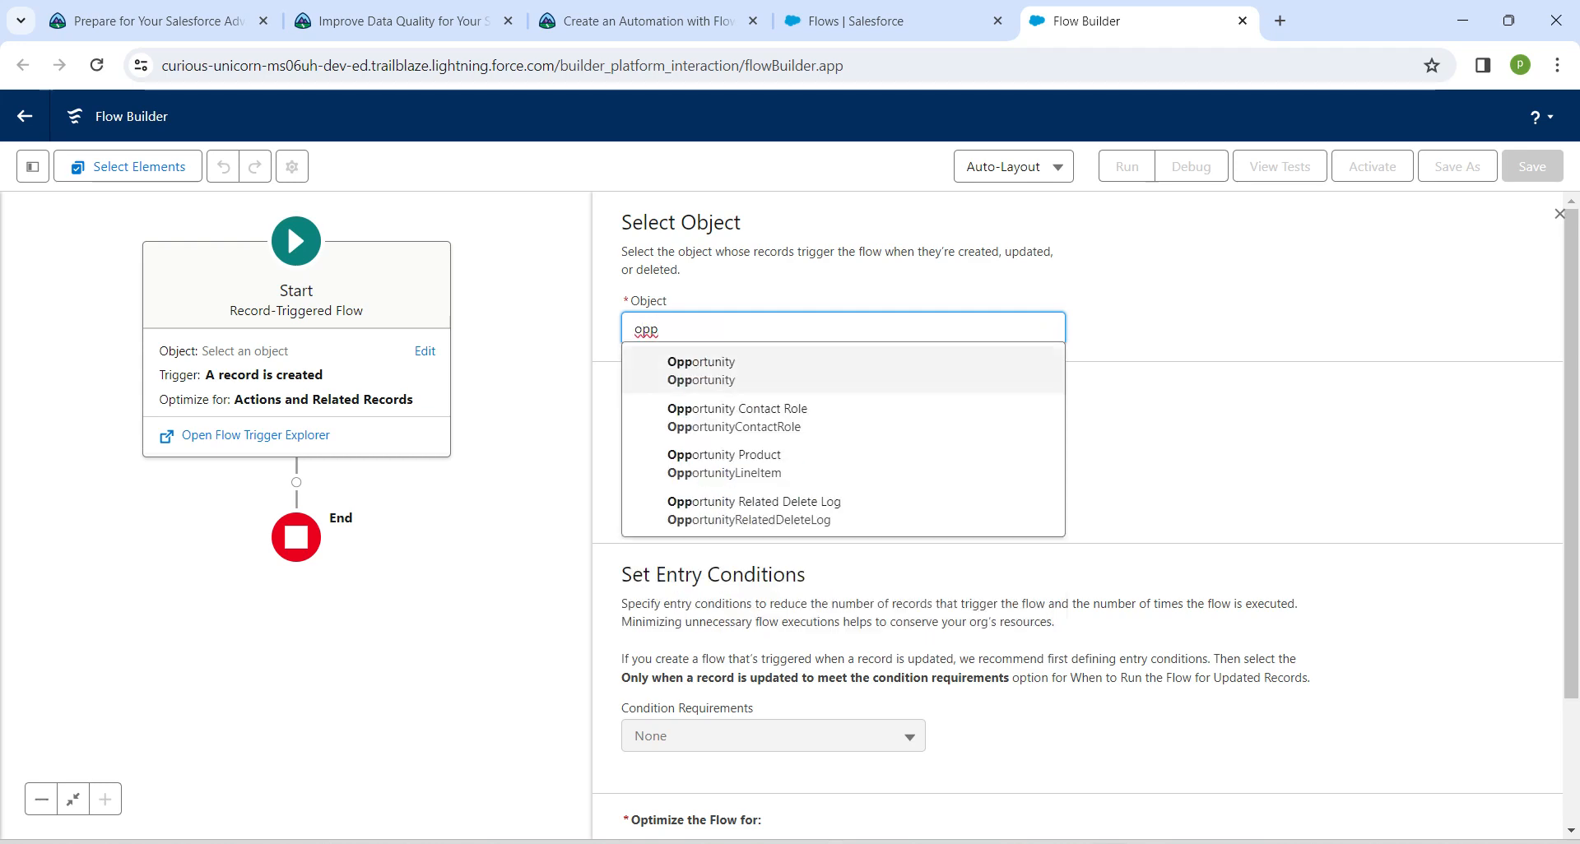
{"action": "key", "text": "Return"}
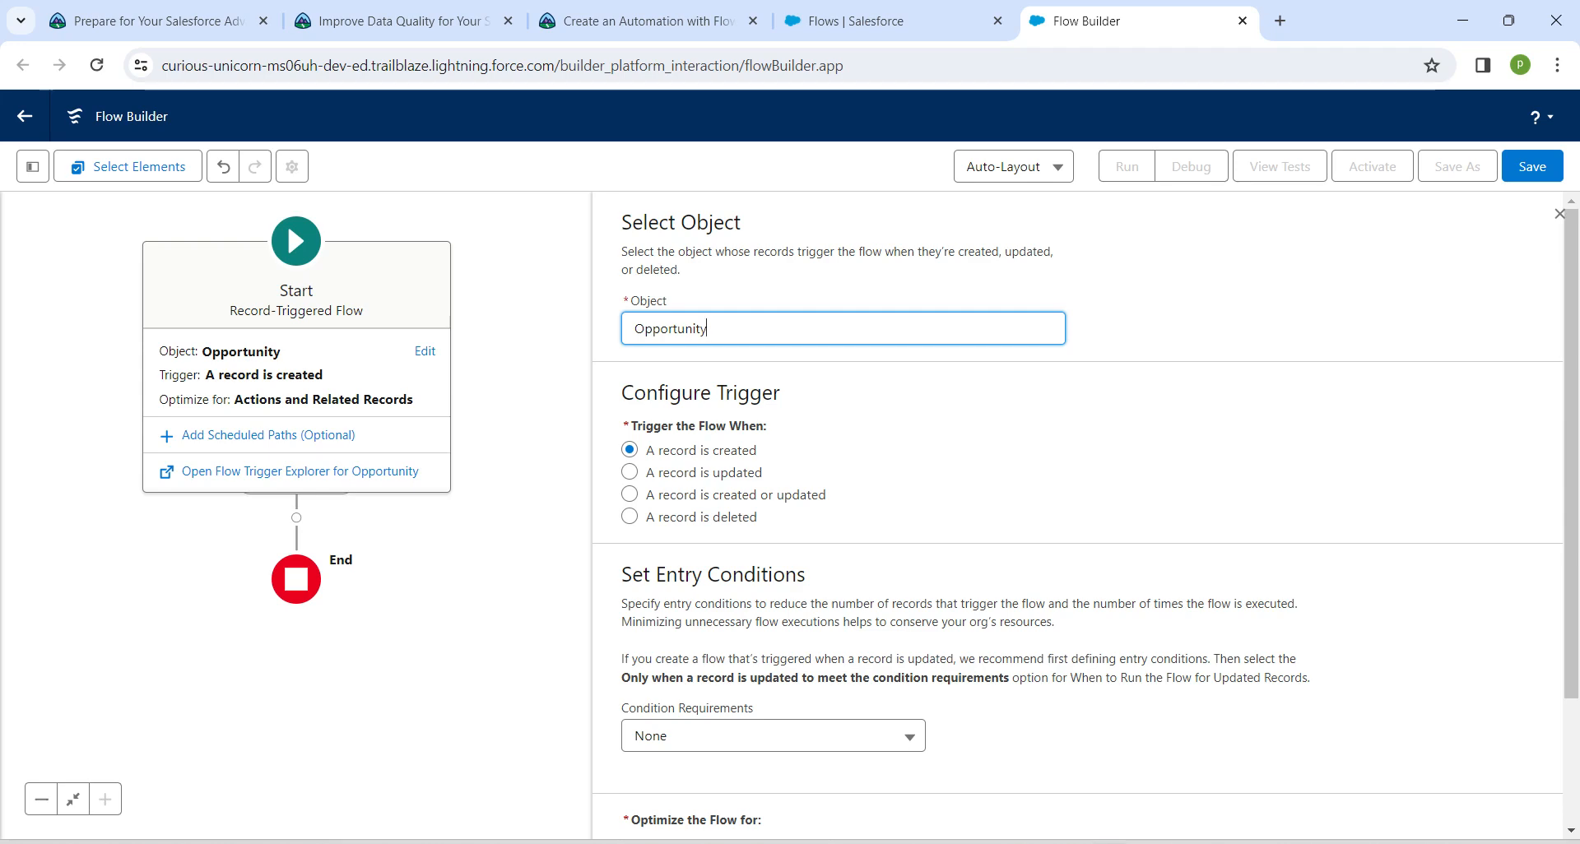
{"action": "key", "text": "alt+Tab"}
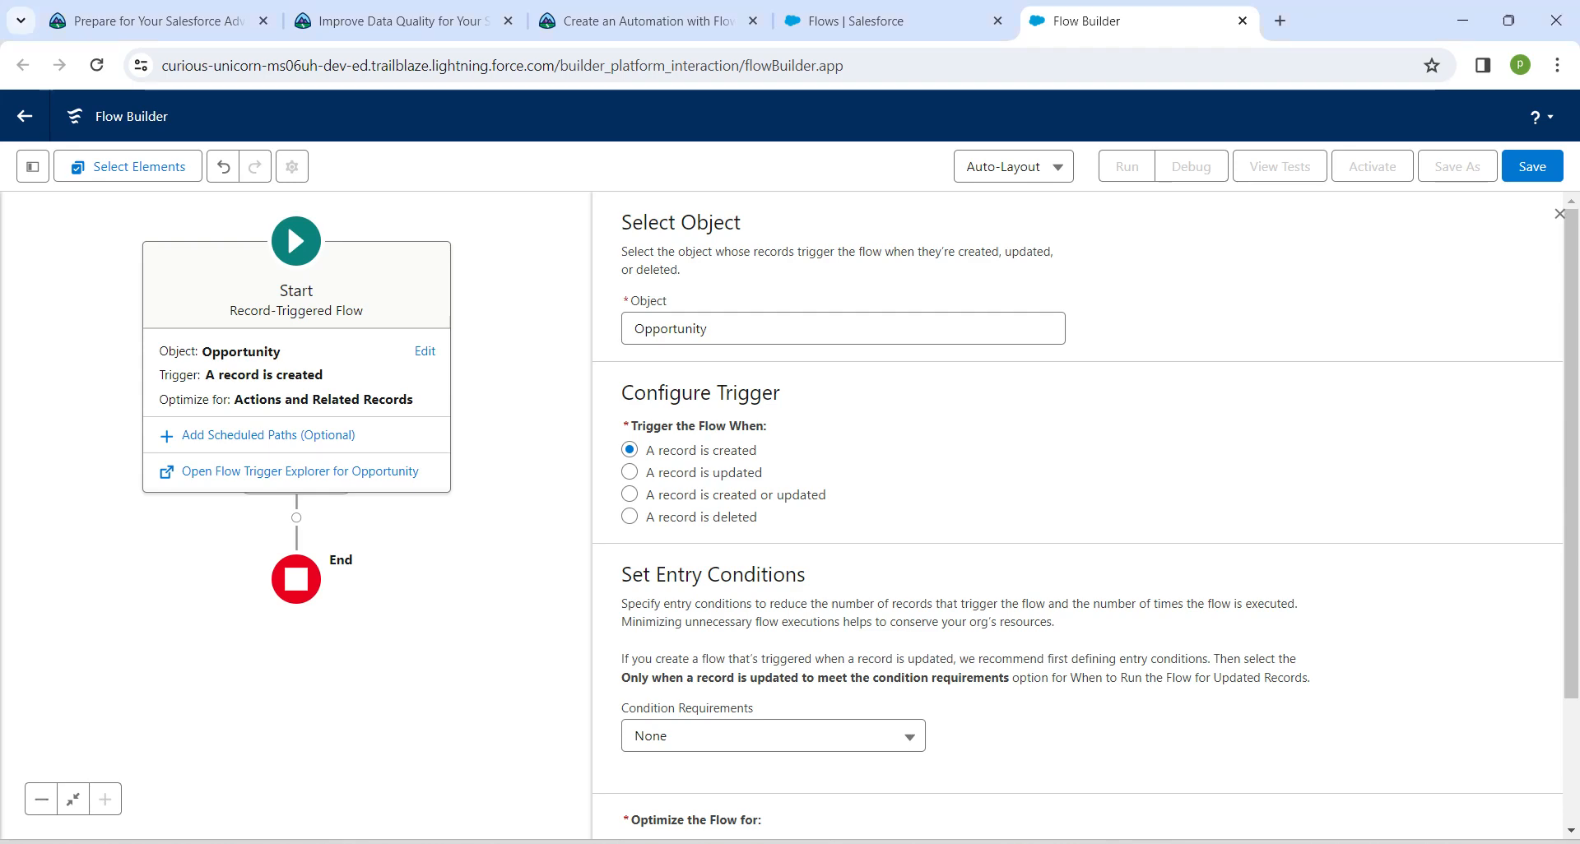
{"action": "left_click", "coordinate": [629, 494]}
Set the entry conditions to All Conditions Are Met (AND), with the condition StageName Equals Prospecting
{"action": "left_click", "coordinate": [773, 736]}
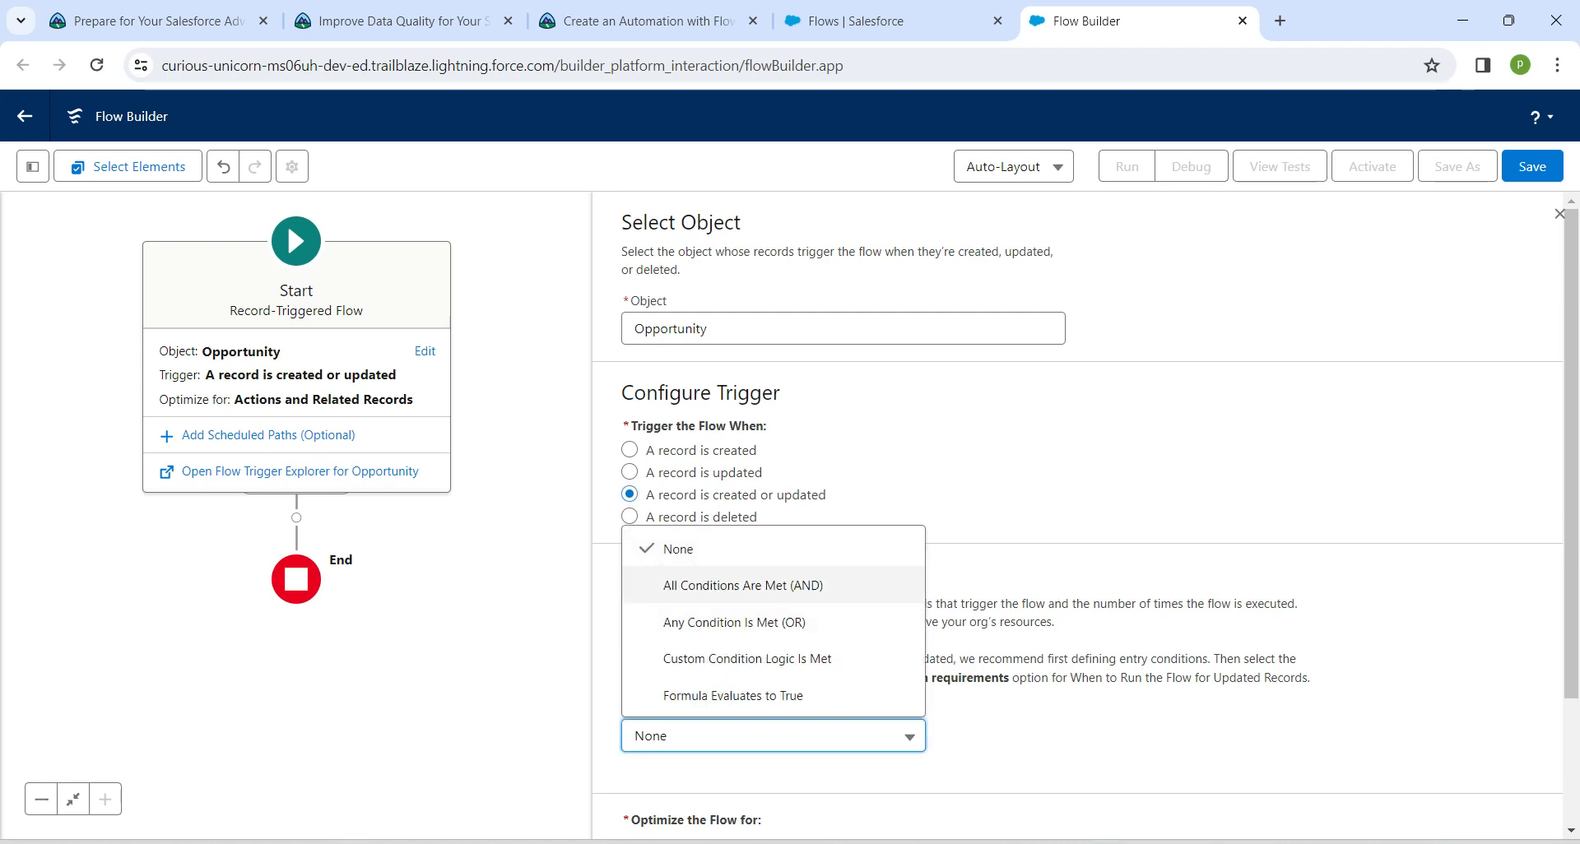
{"action": "left_click", "coordinate": [743, 585]}
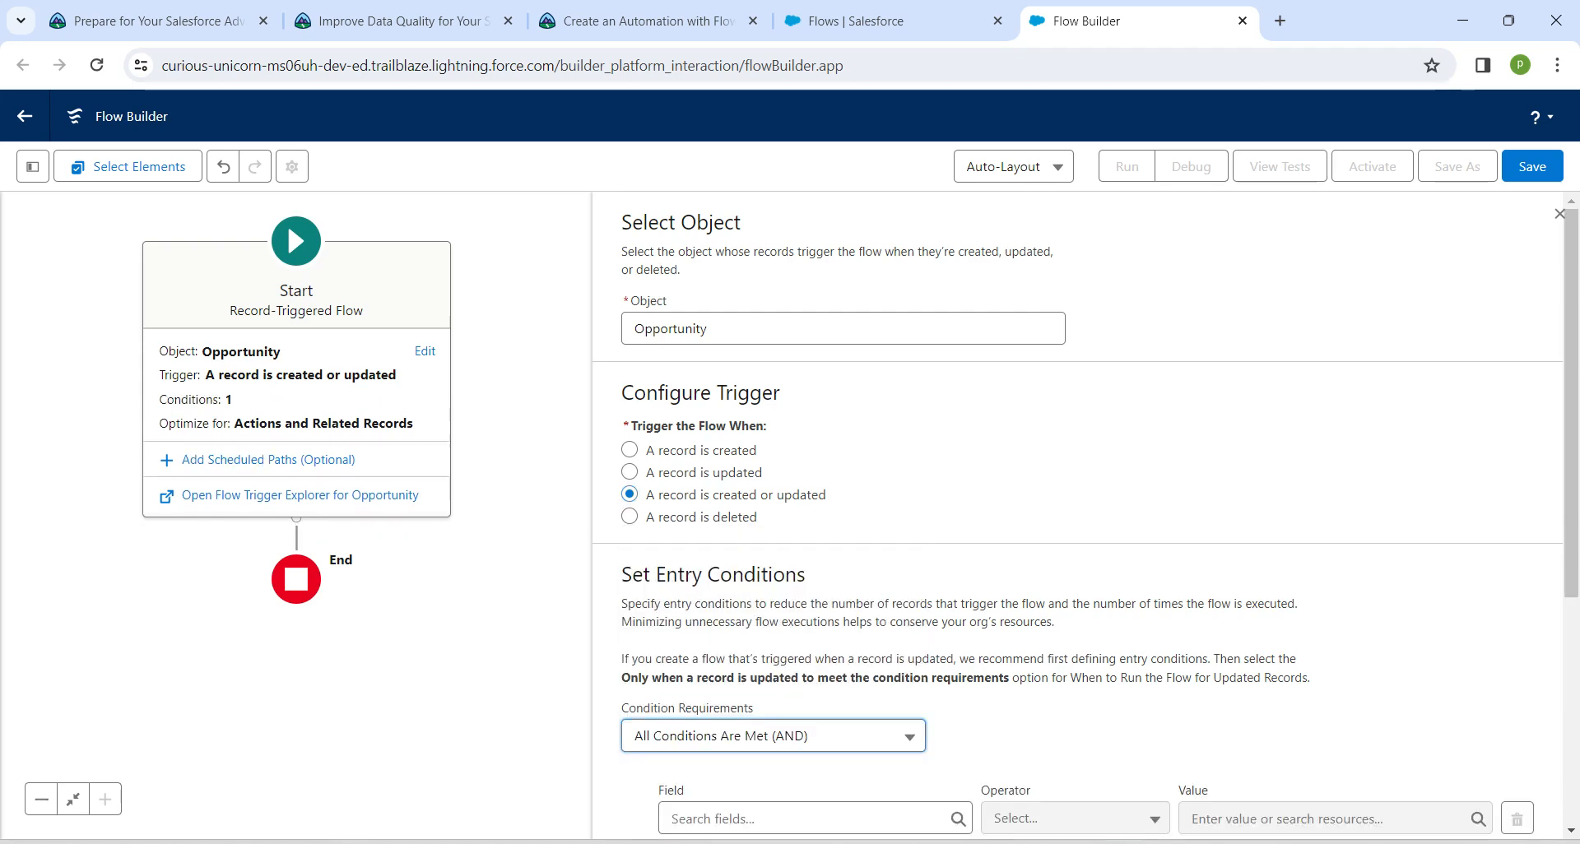
{"action": "scroll", "coordinate": [743, 586], "scroll_direction": "down", "scroll_amount": 3}
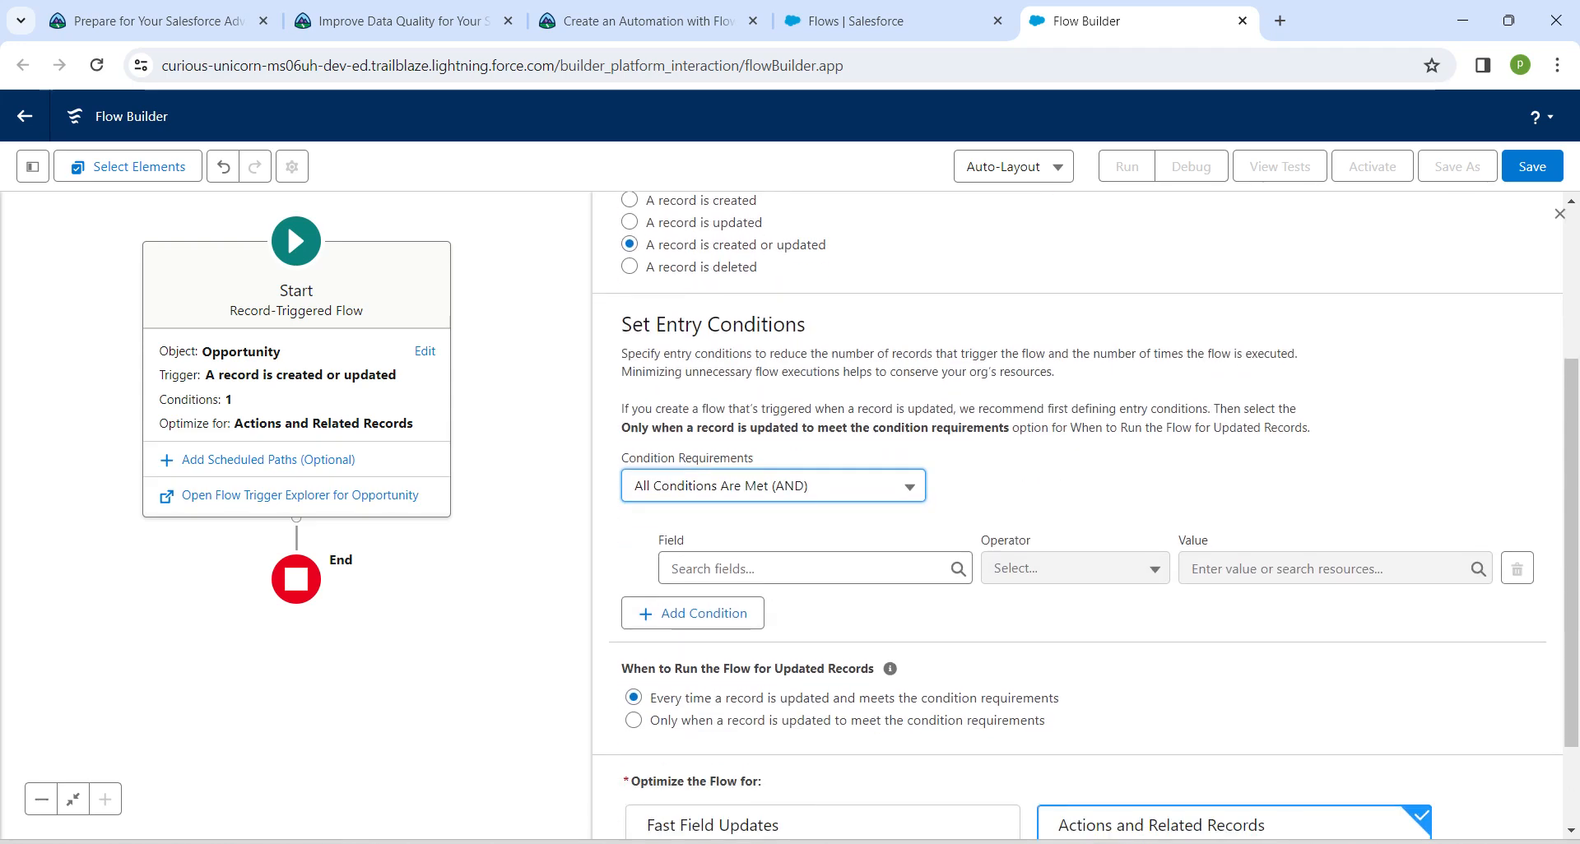
{"action": "key", "text": "alt+Tab"}
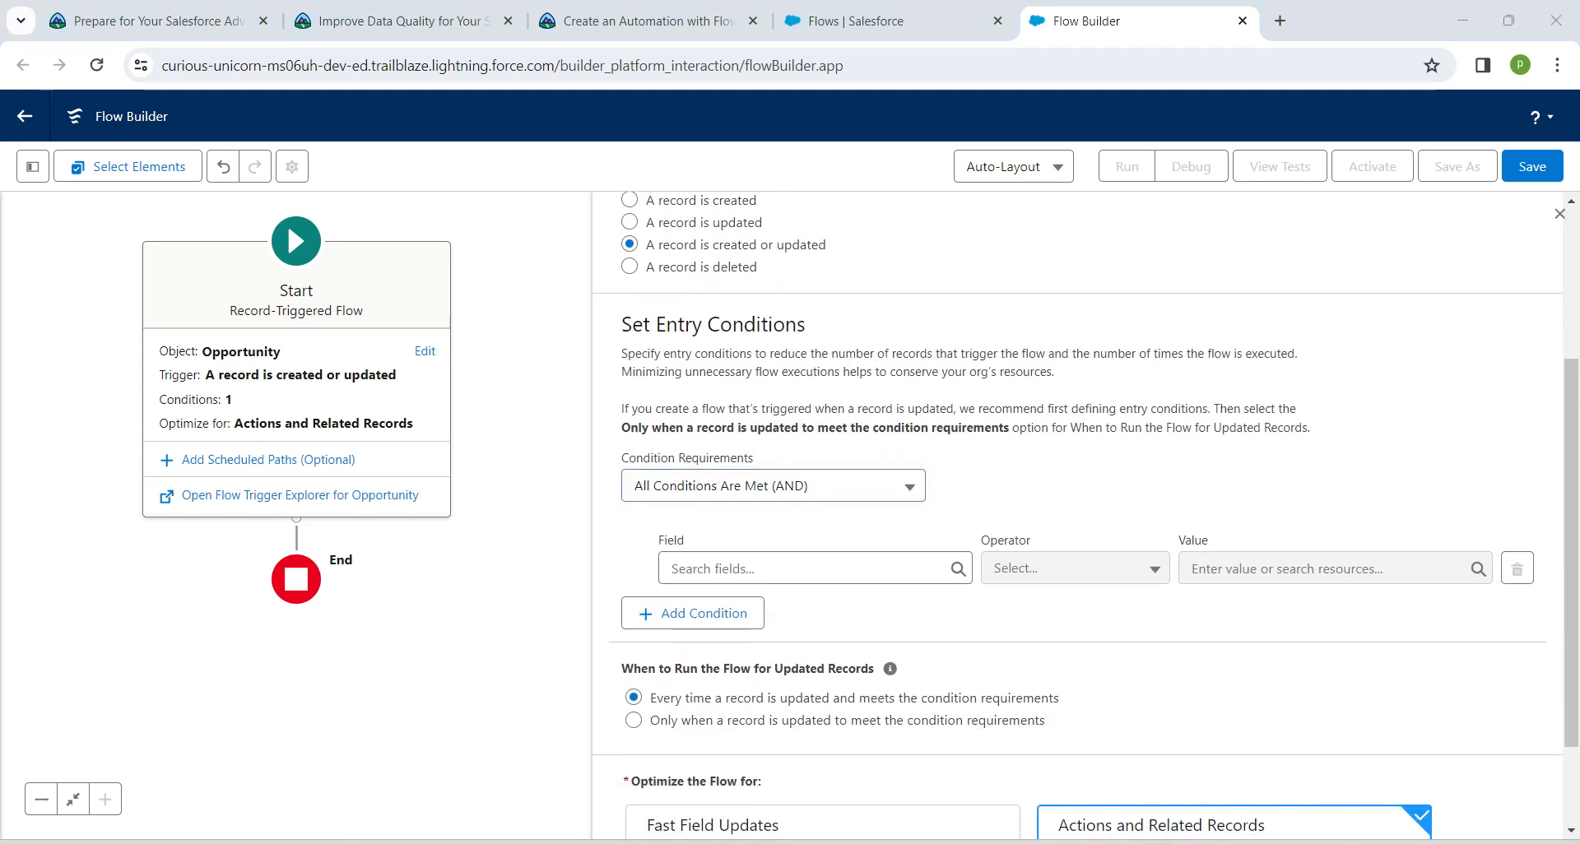
{"action": "left_click", "coordinate": [803, 569]}
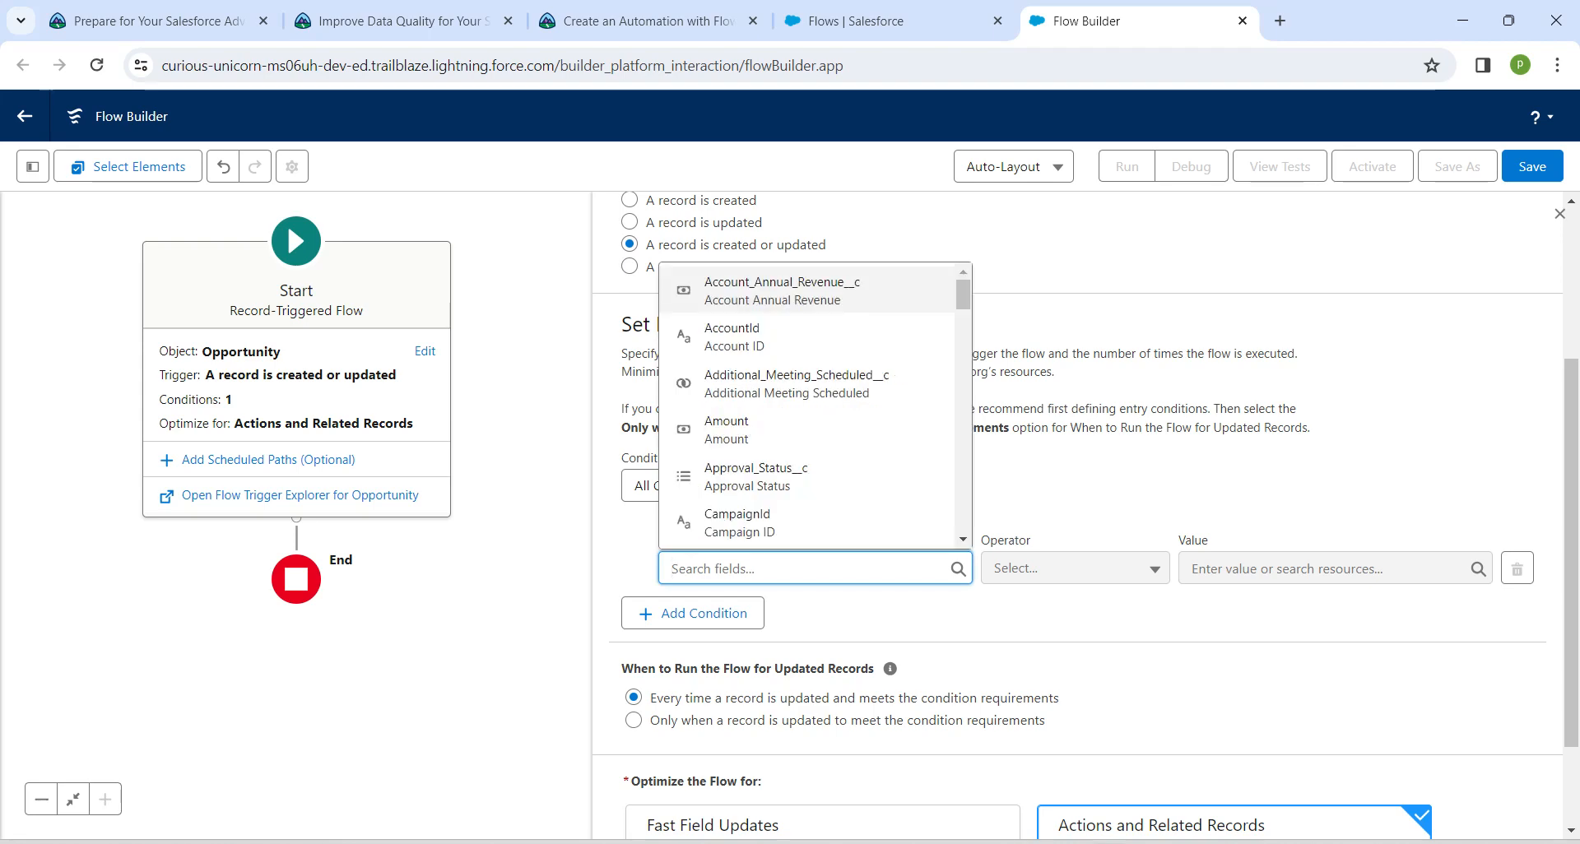
{"action": "type", "text": "stage"}
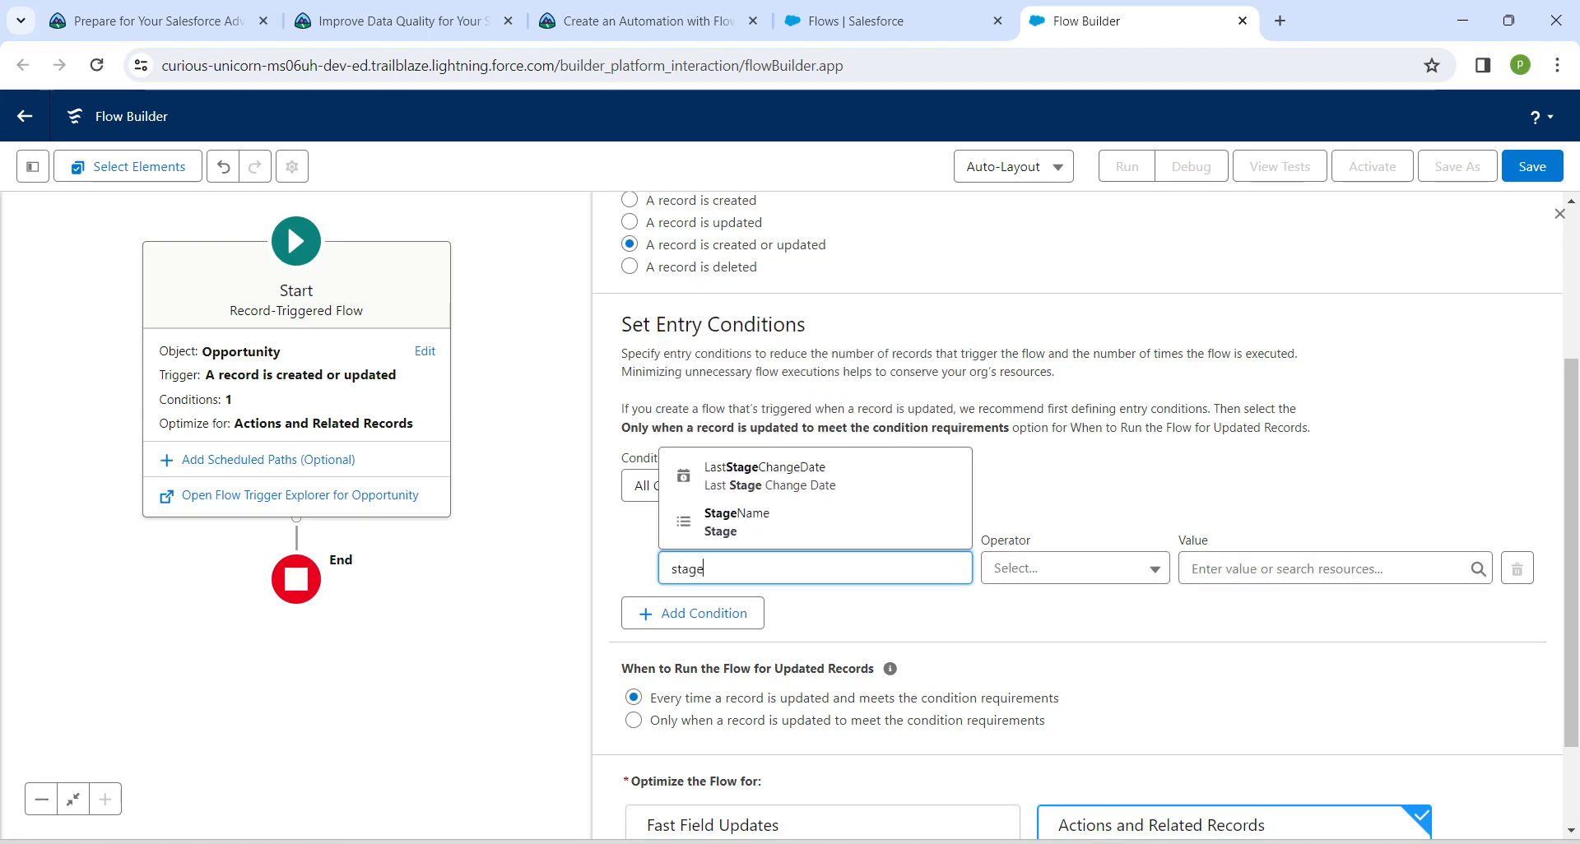
{"action": "left_click", "coordinate": [737, 521]}
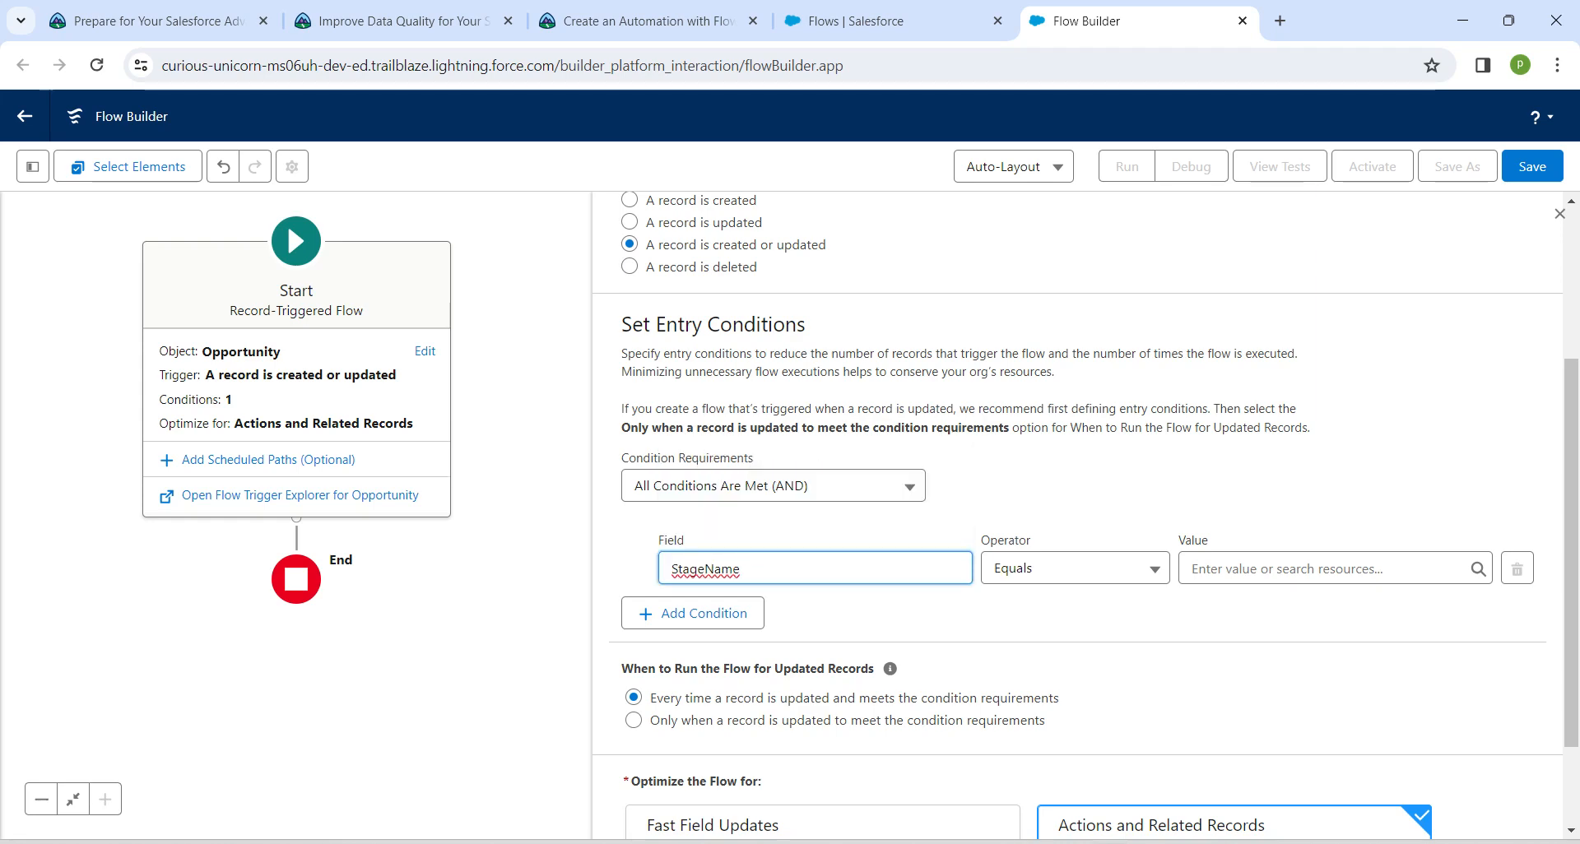
{"action": "left_click", "coordinate": [1325, 569]}
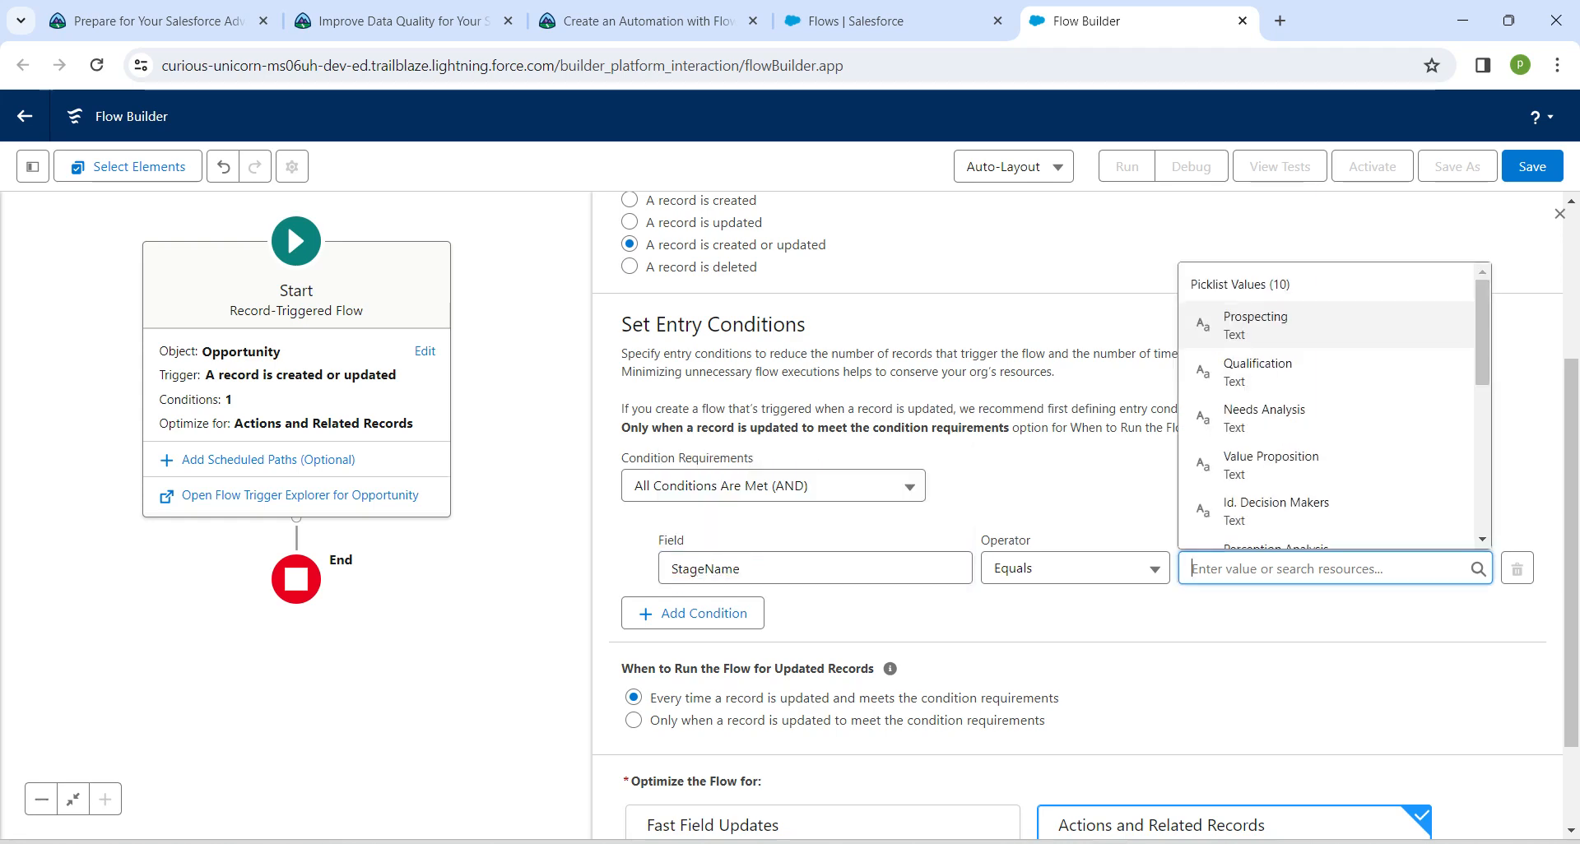
{"action": "type", "text": "pro"}
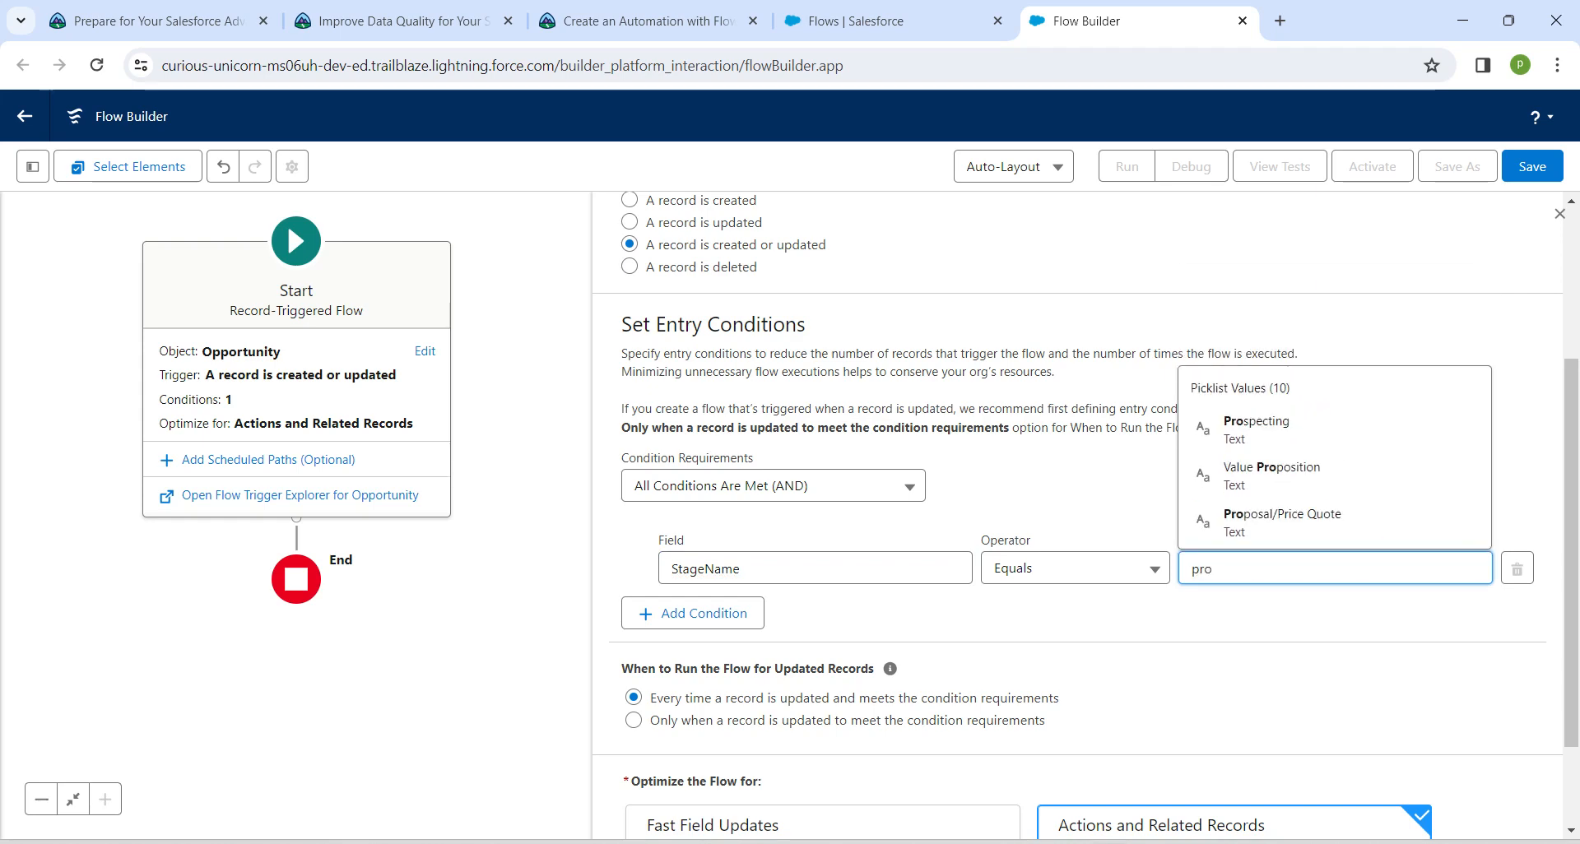
{"action": "key", "text": "Down"}
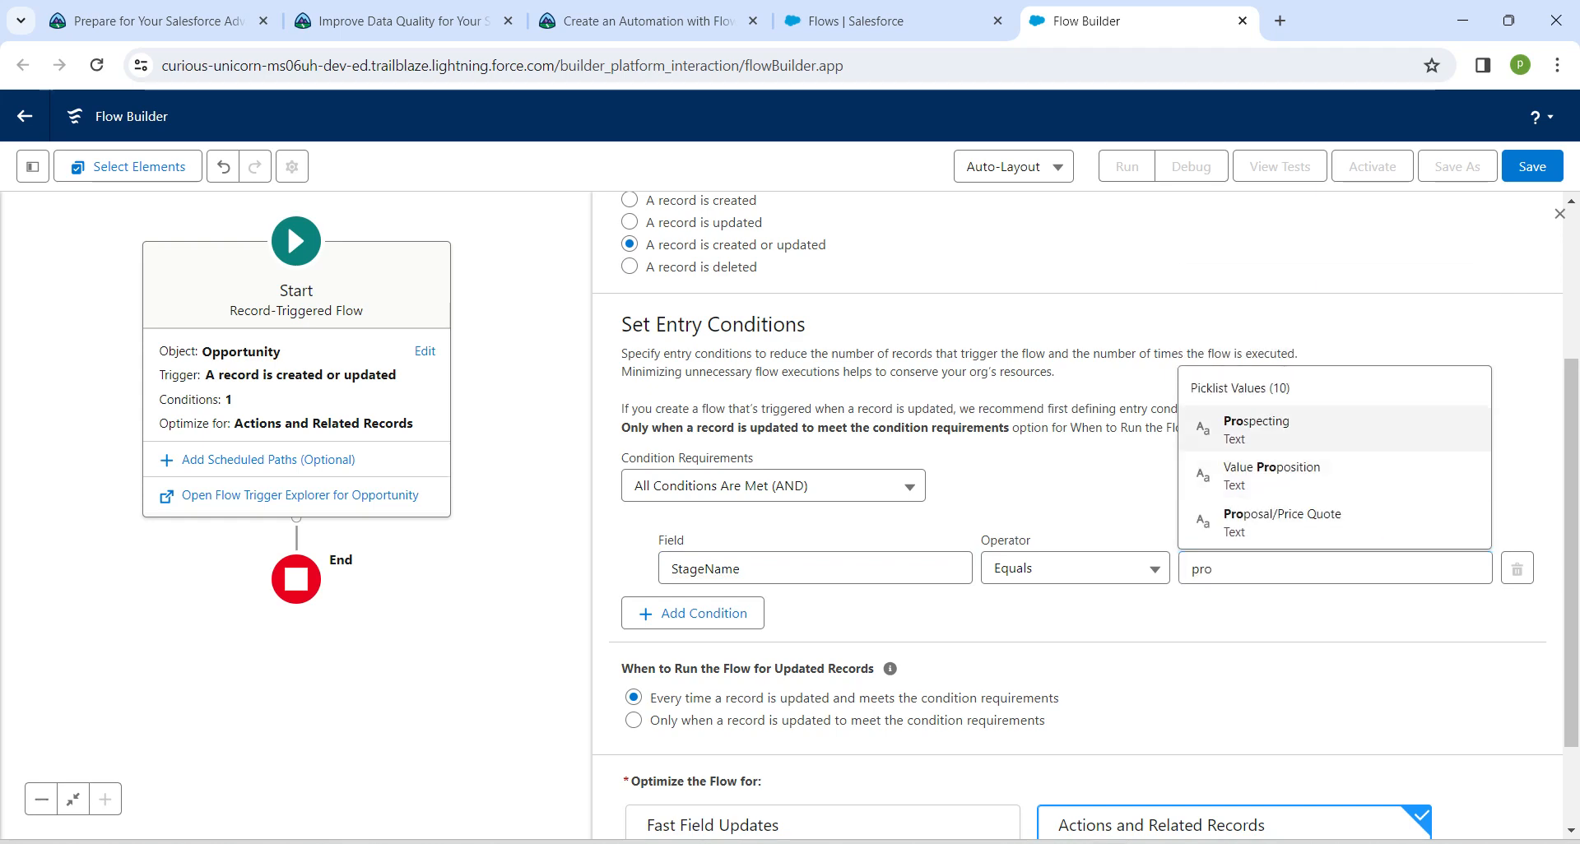
{"action": "key", "text": "Return"}
{"action": "left_click", "coordinate": [1284, 622]}
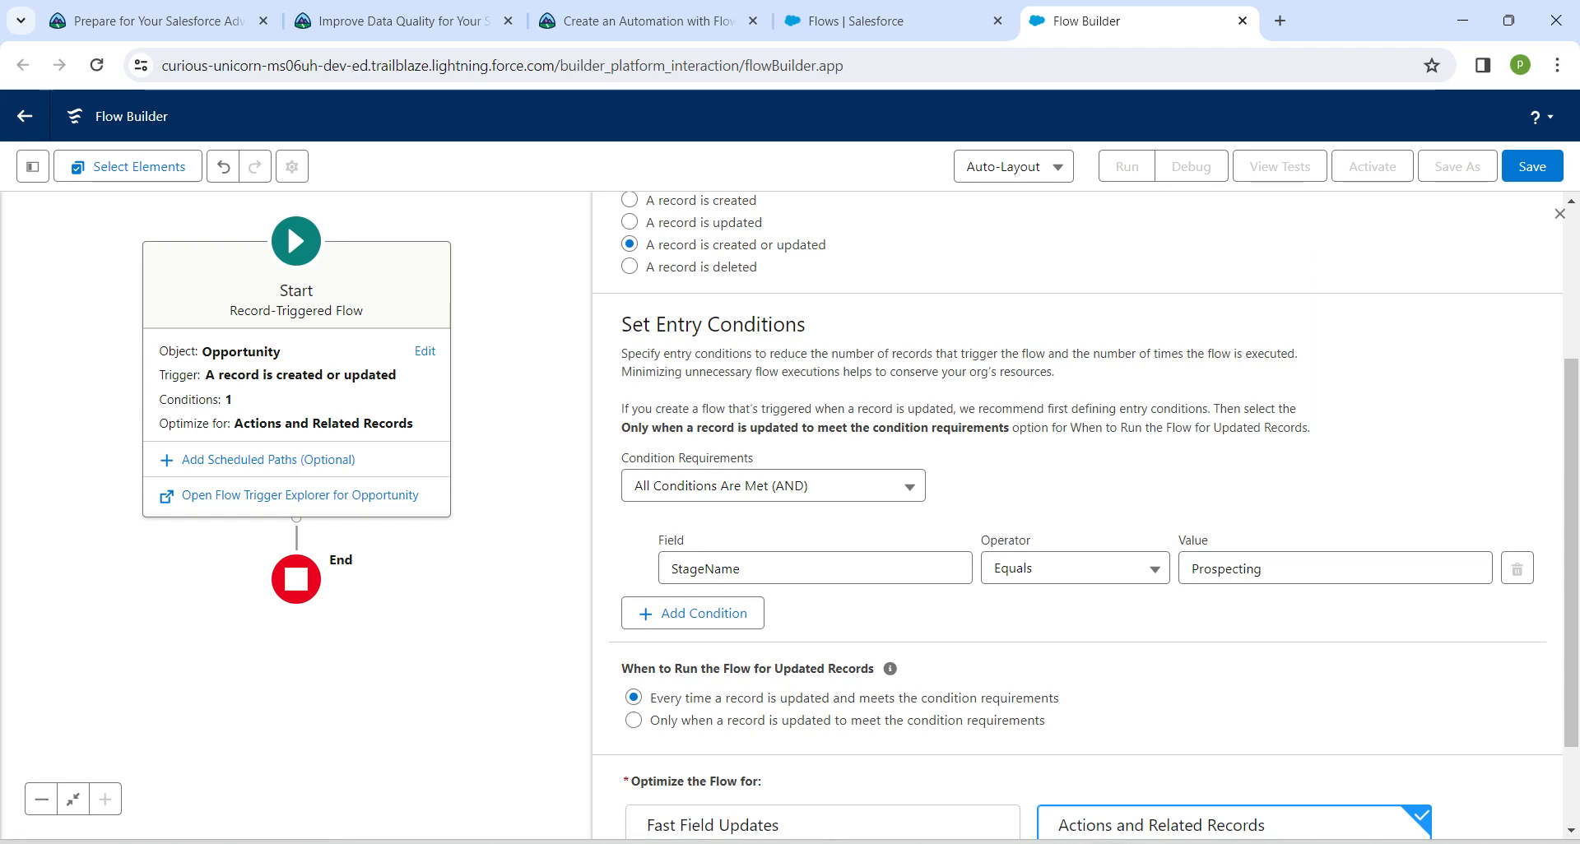
Run the flow every time a record is updated and meets the condition requirements, and optimize it for Fast Field Updates
{"action": "scroll", "coordinate": [1078, 511], "scroll_direction": "down", "scroll_amount": 2}
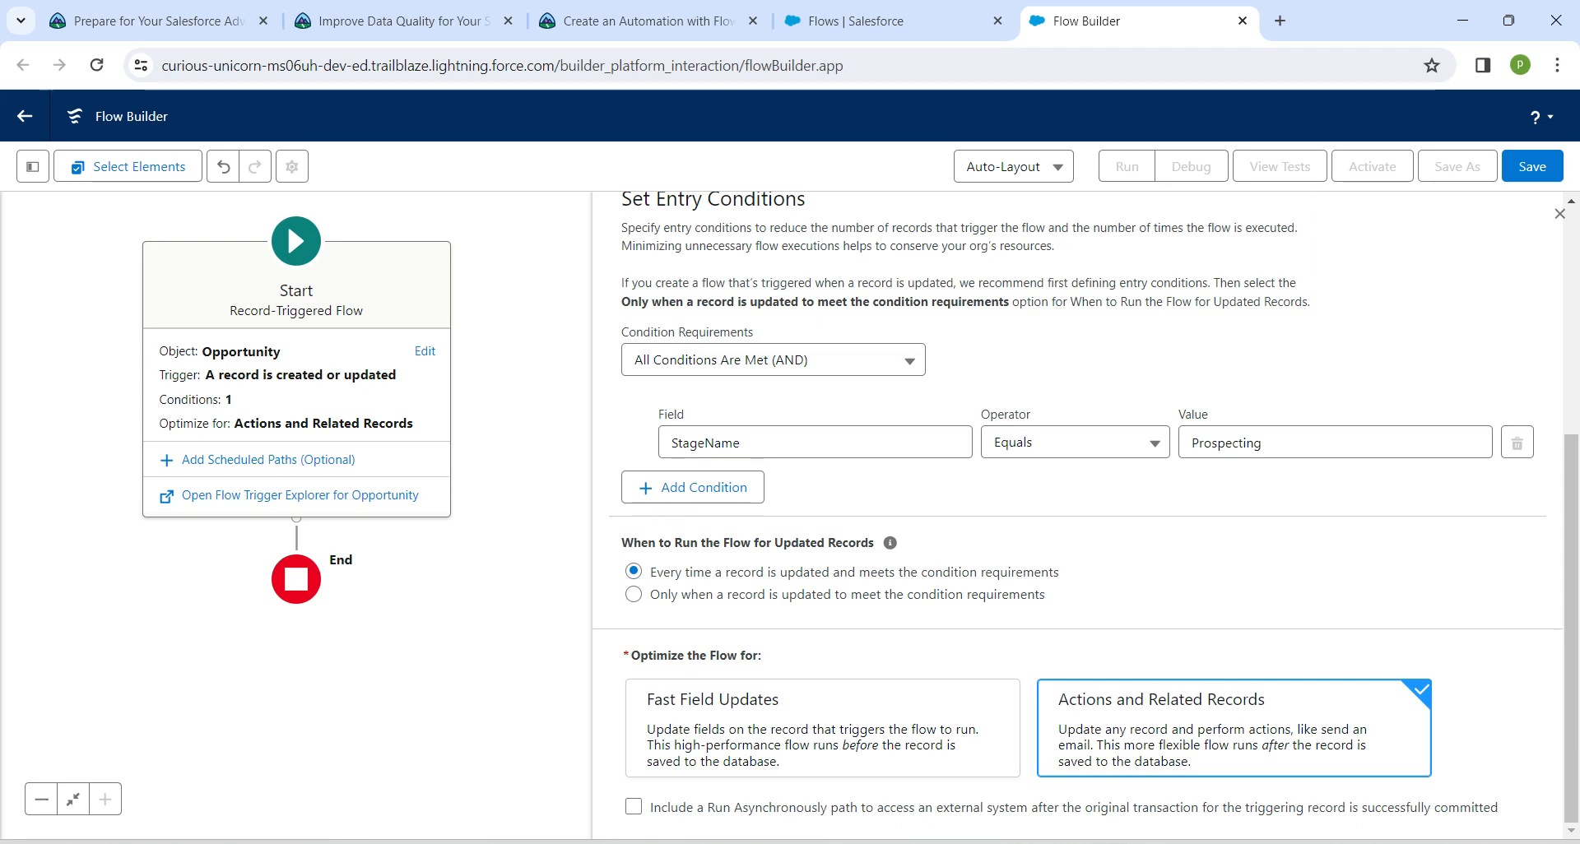
{"action": "left_click_drag", "start_coordinate": [1060, 573], "coordinate": [986, 573]}
{"action": "left_click_drag", "start_coordinate": [833, 572], "coordinate": [656, 572]}
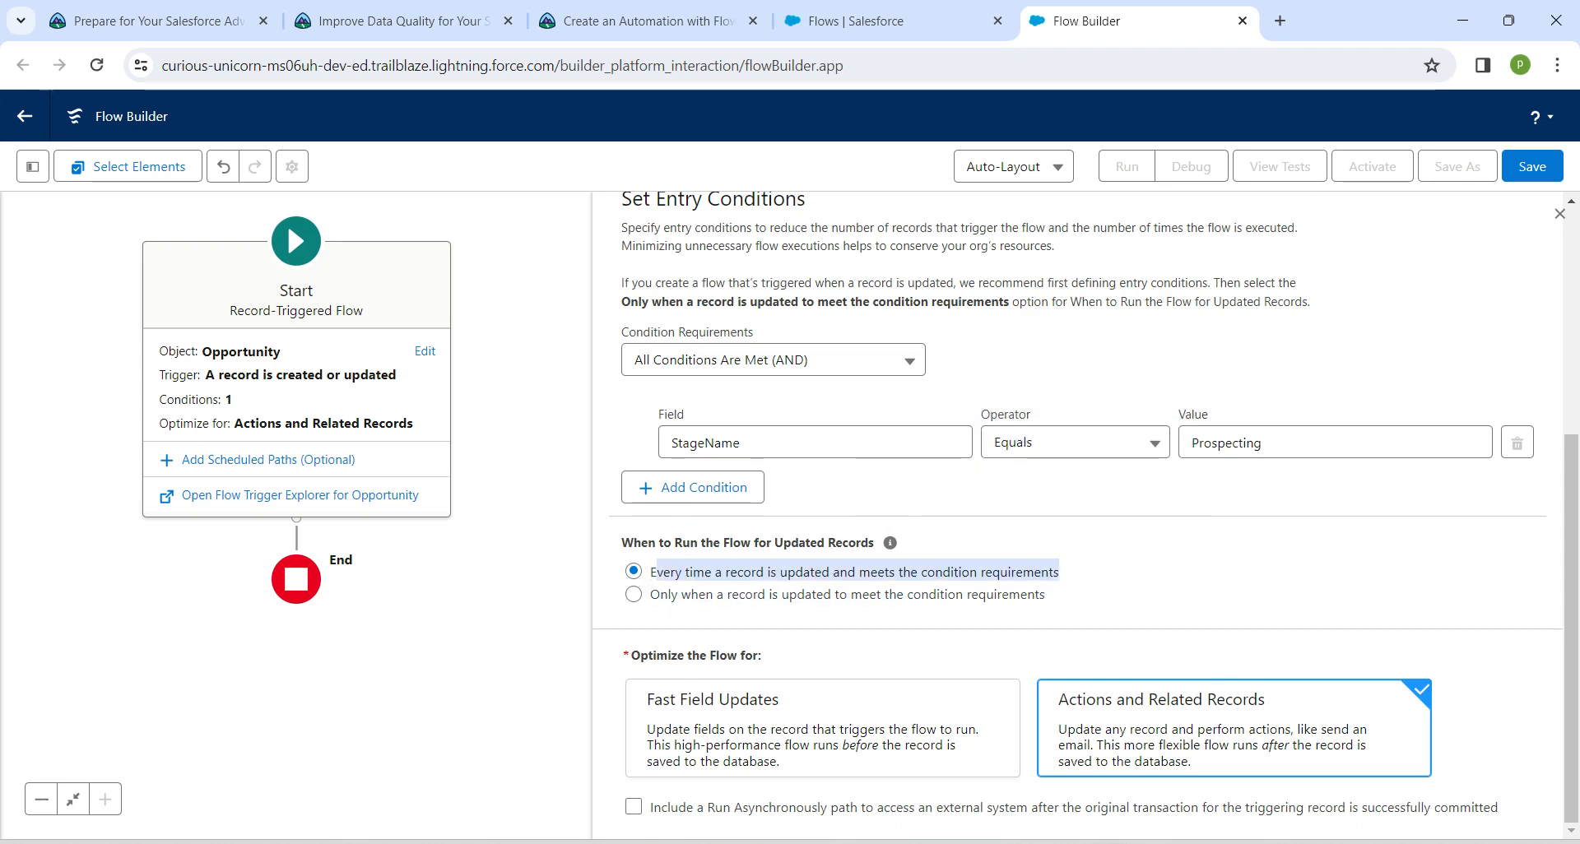
{"action": "left_click", "coordinate": [657, 572]}
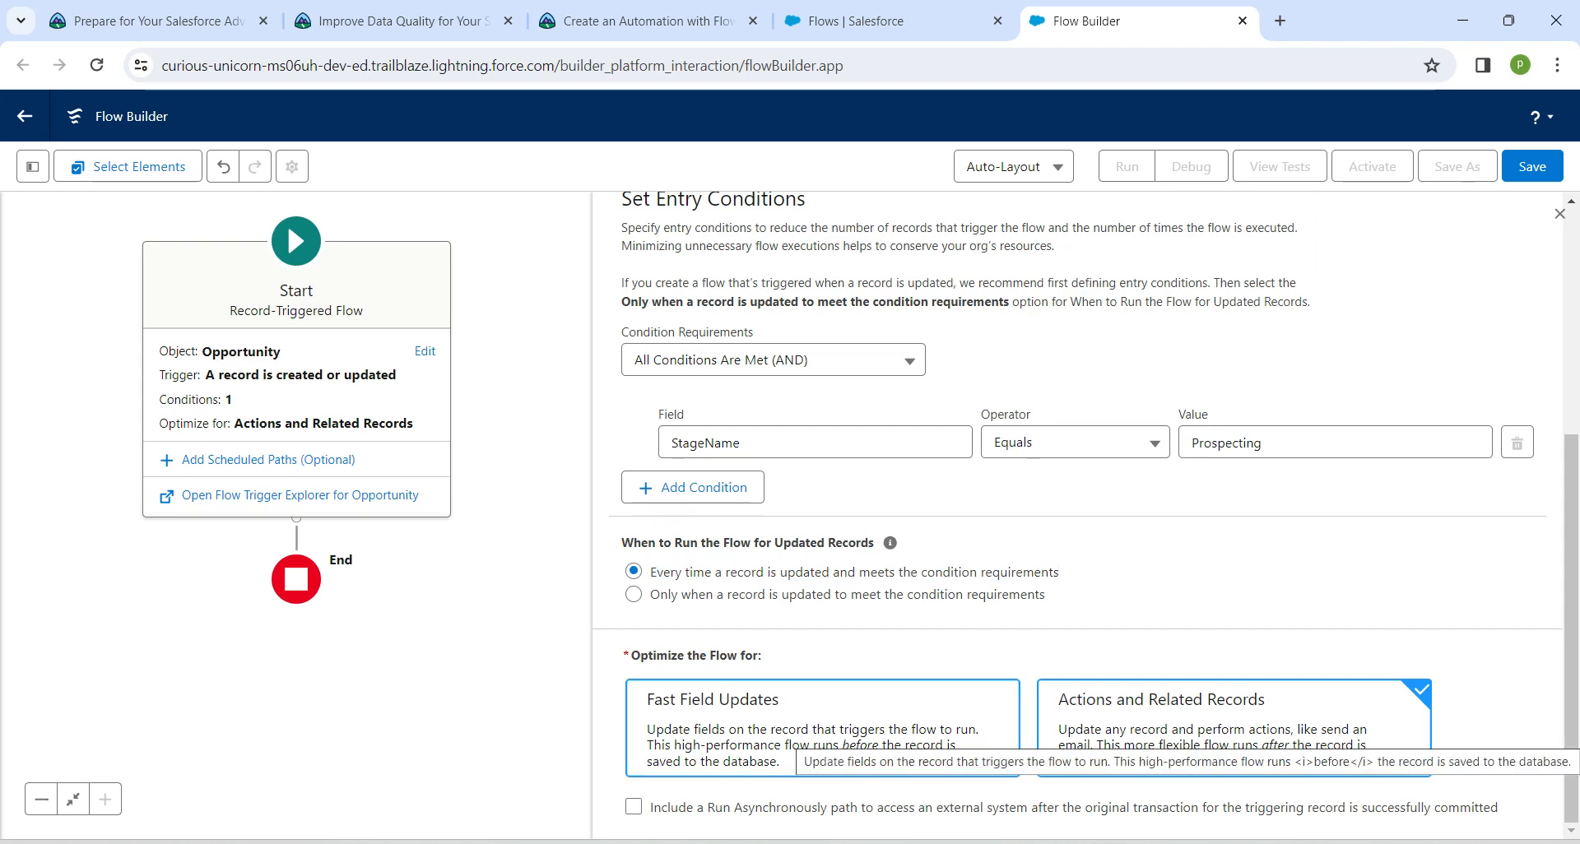
{"action": "left_click", "coordinate": [802, 737]}
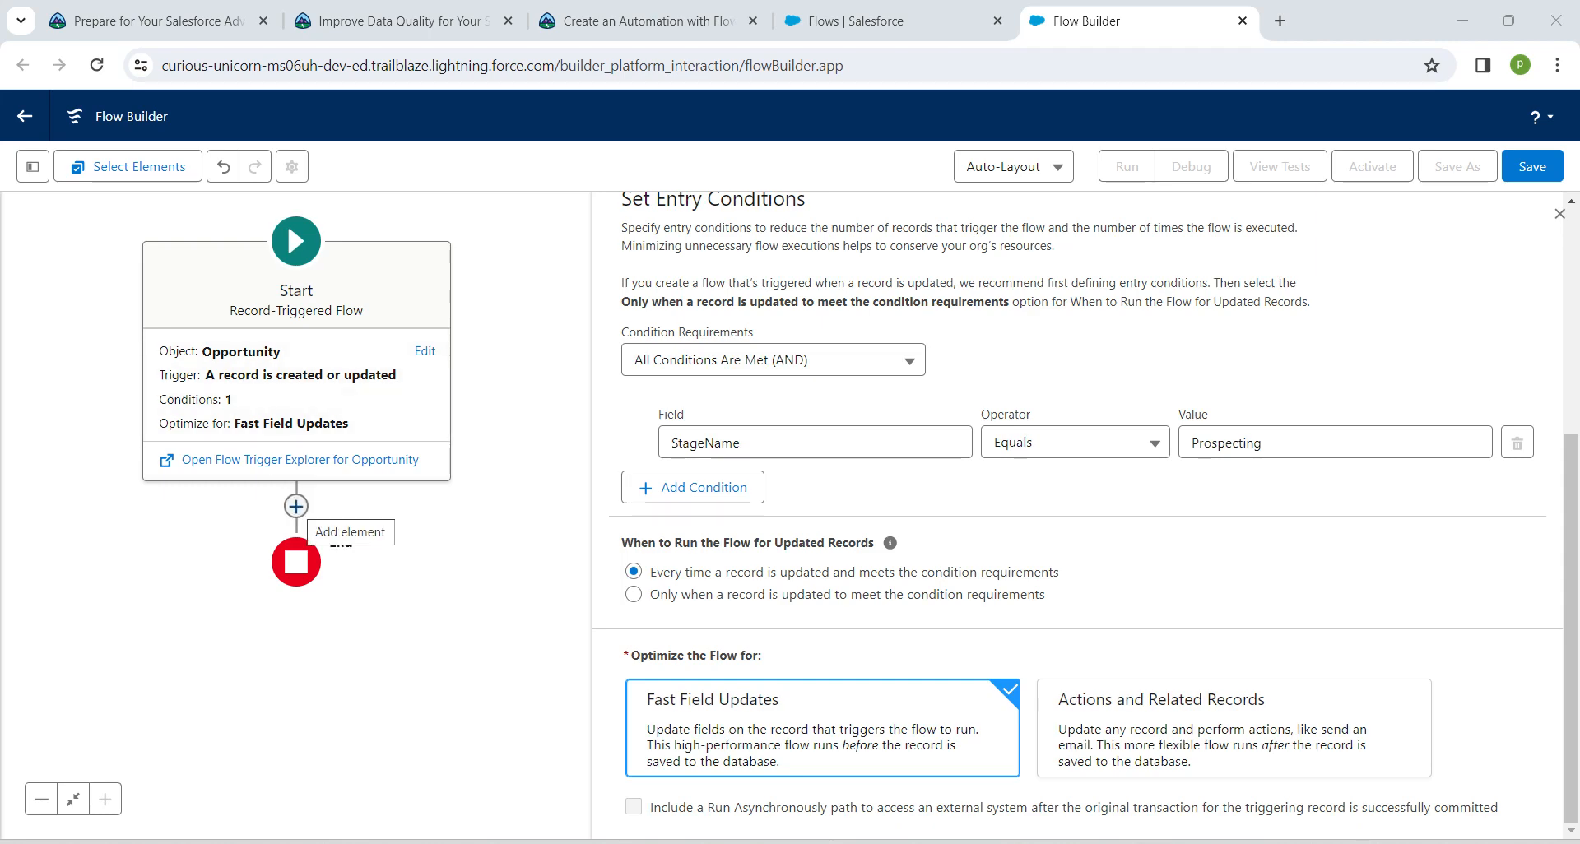
Add an Update Records element to the flow path after the Start element
{"action": "left_click", "coordinate": [297, 507]}
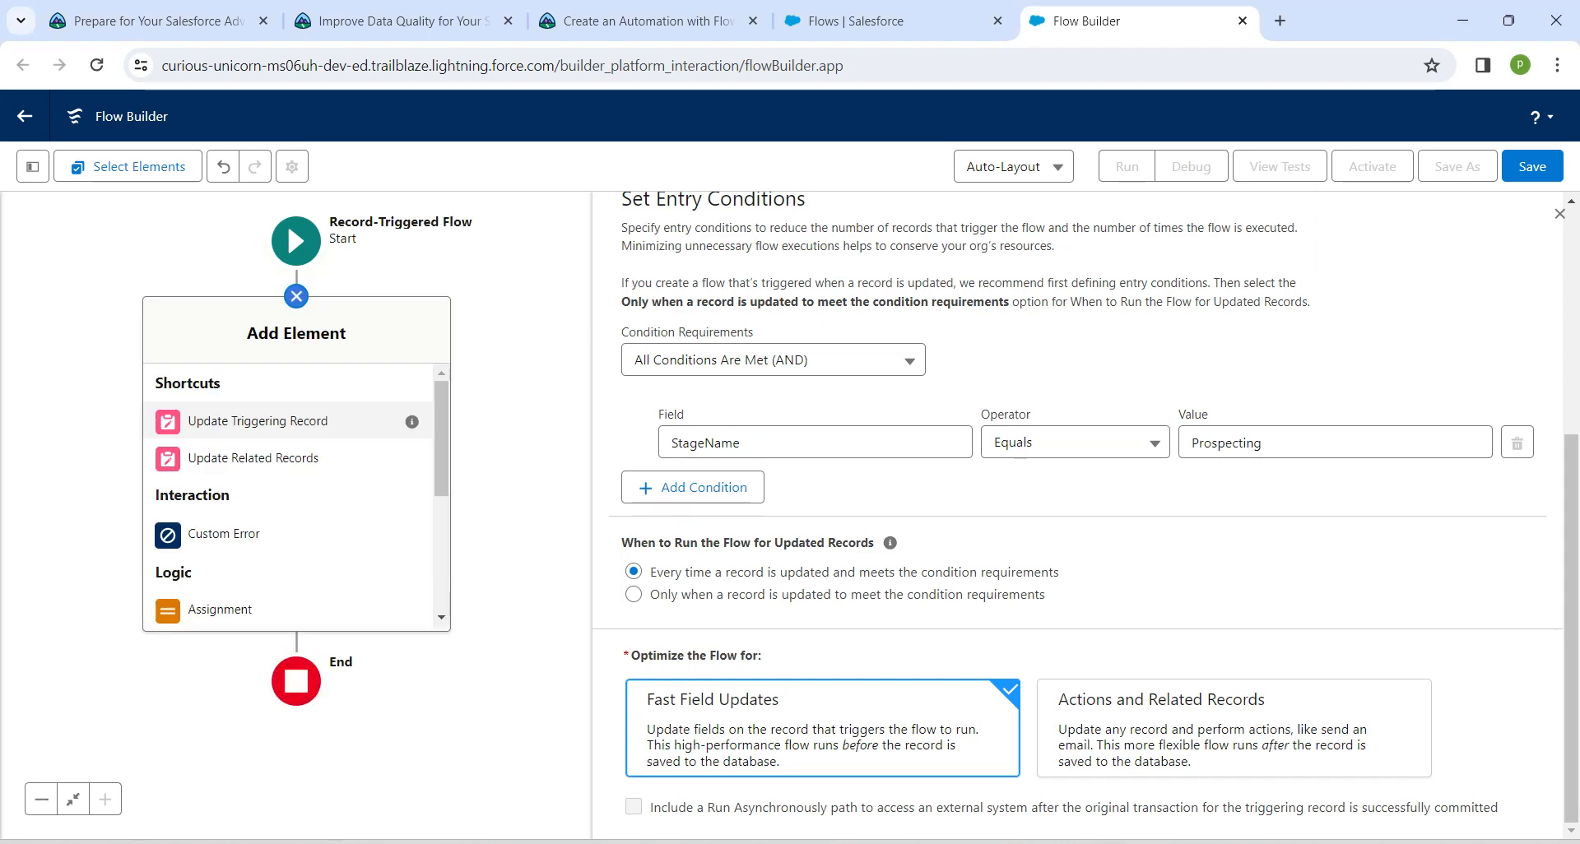
{"action": "scroll", "coordinate": [288, 494], "scroll_direction": "down", "scroll_amount": 3}
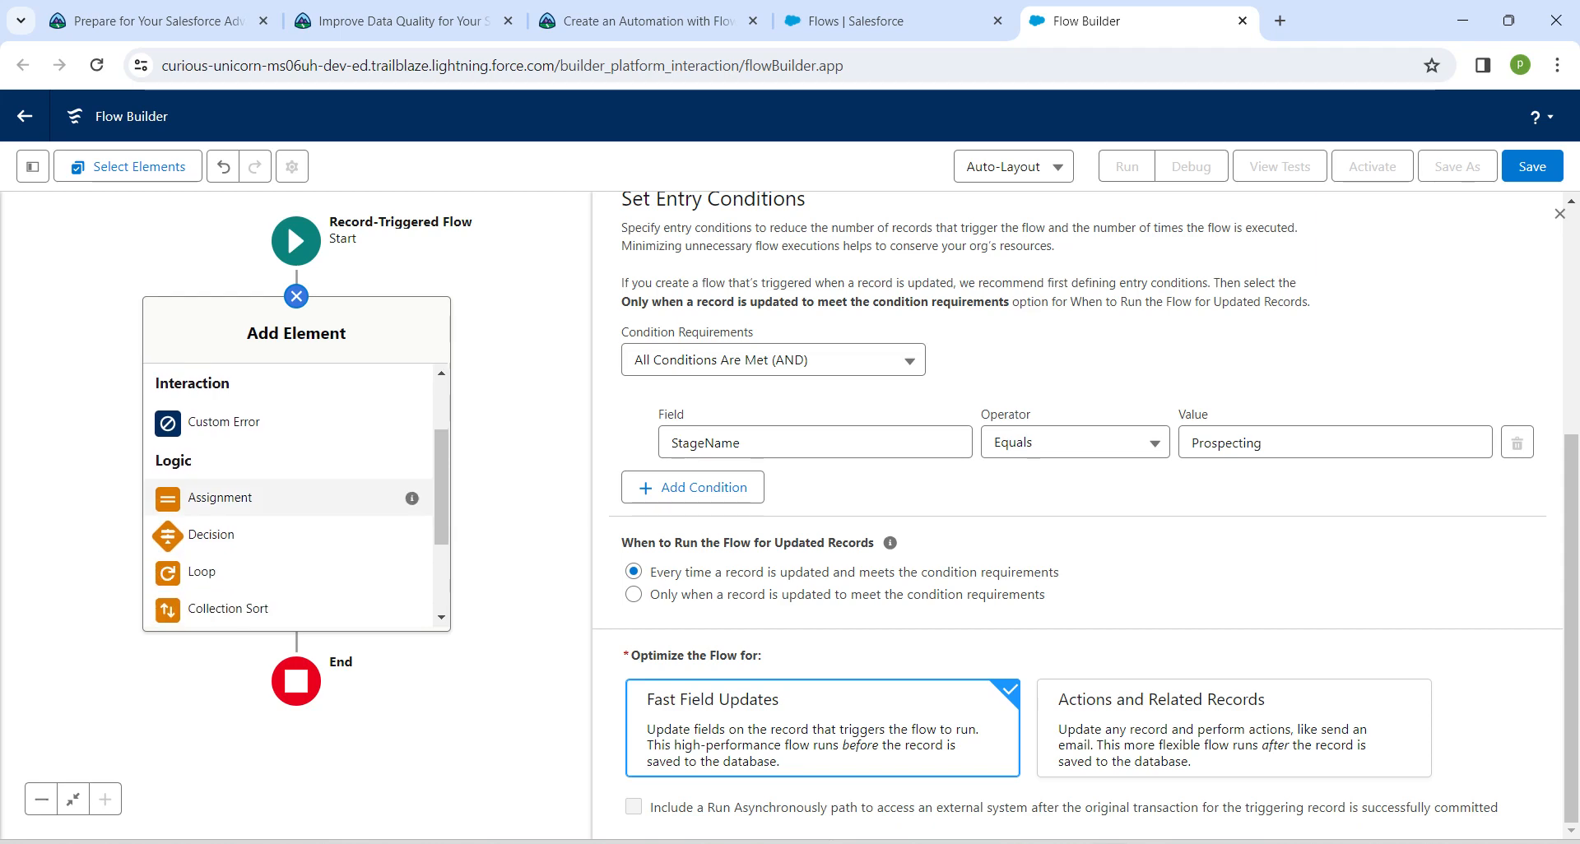
{"action": "scroll", "coordinate": [288, 535], "scroll_direction": "down", "scroll_amount": 3}
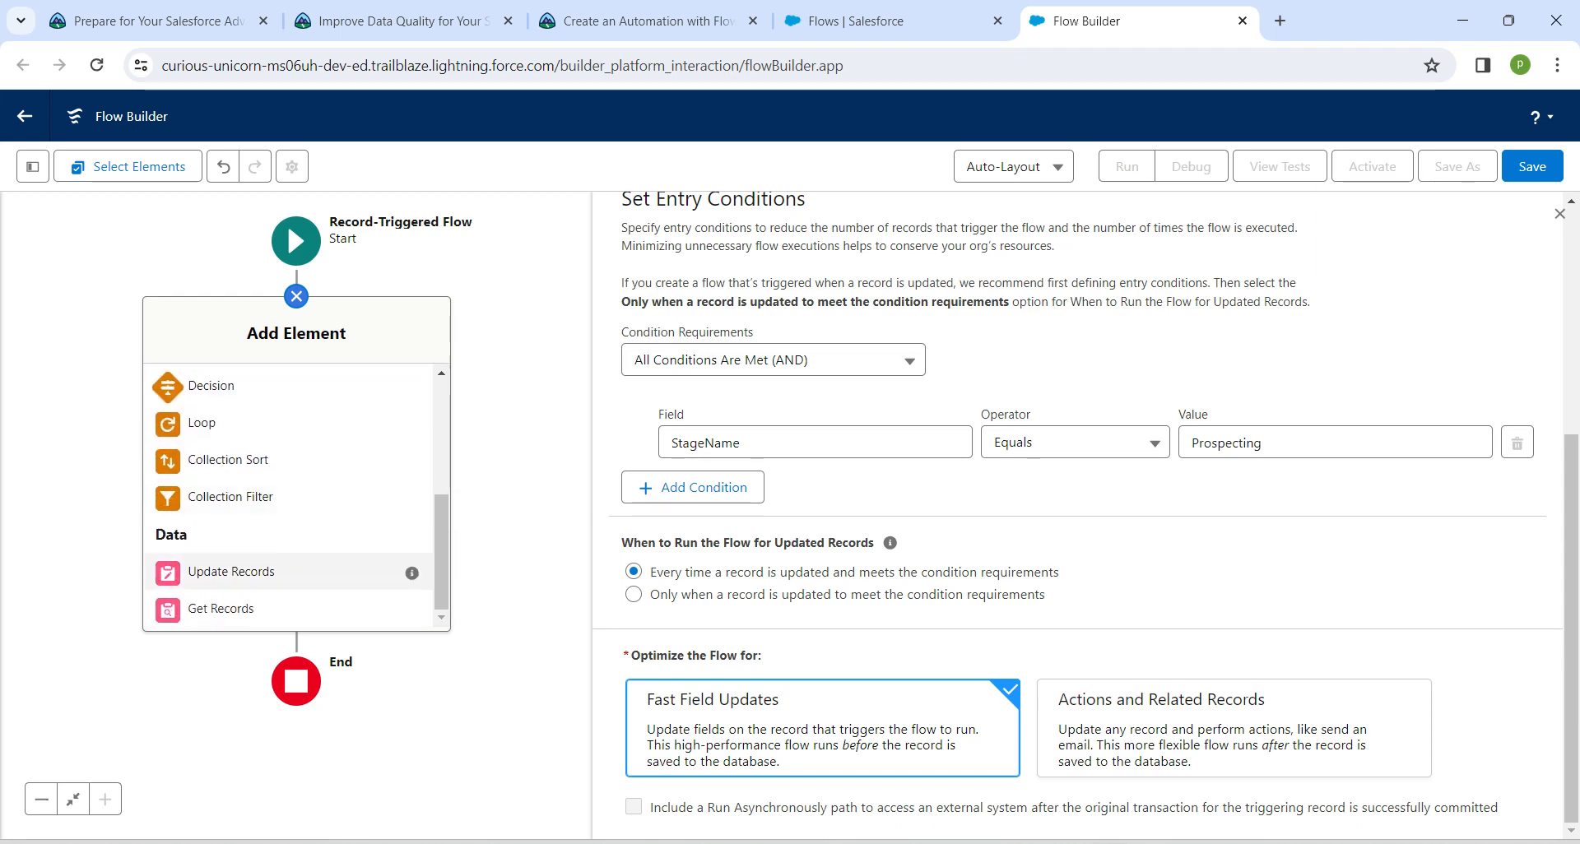
{"action": "left_click", "coordinate": [232, 572]}
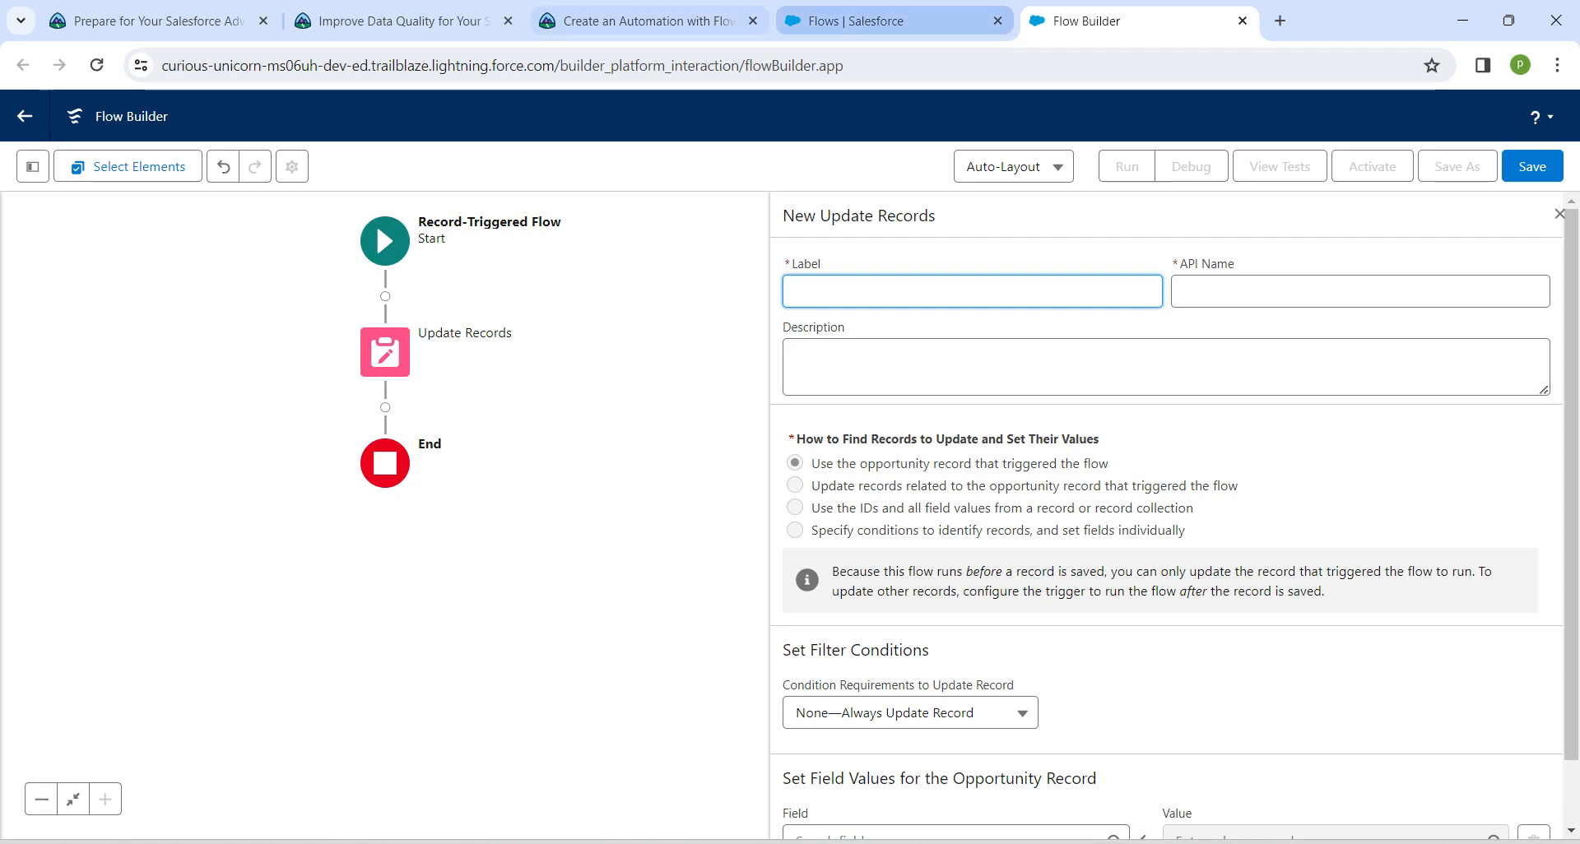
Copy the label Opportunity Stage Update from the Trailhead instructions into the Update Records element and generate its API name
{"action": "left_click", "coordinate": [638, 21]}
{"action": "scroll", "coordinate": [633, 519], "scroll_direction": "down", "scroll_amount": 12}
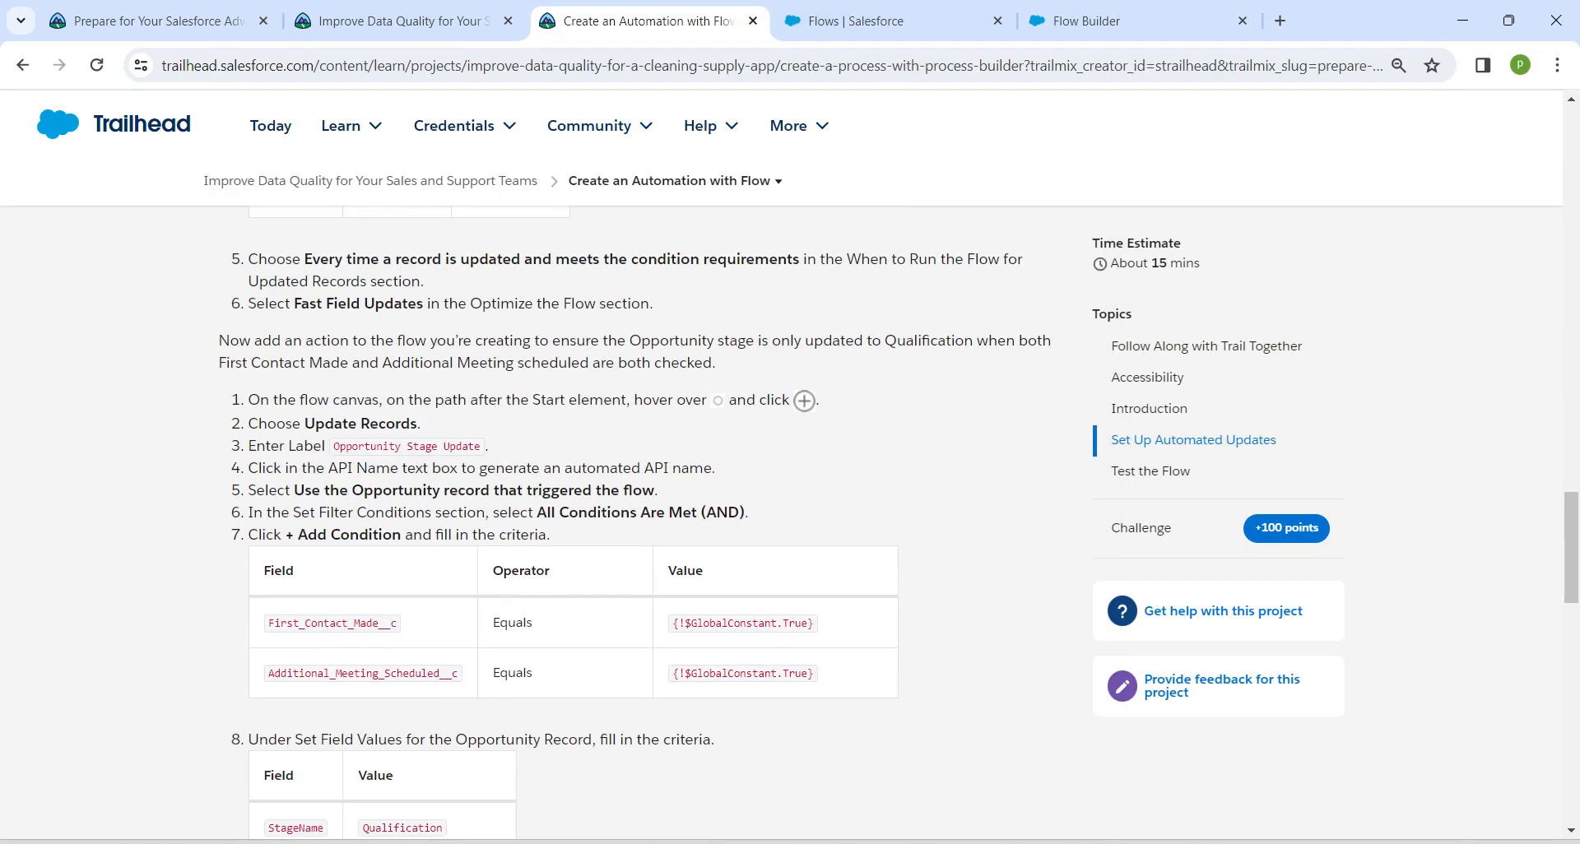
{"action": "left_click_drag", "start_coordinate": [333, 446], "coordinate": [482, 446]}
{"action": "key", "text": "ctrl+c"}
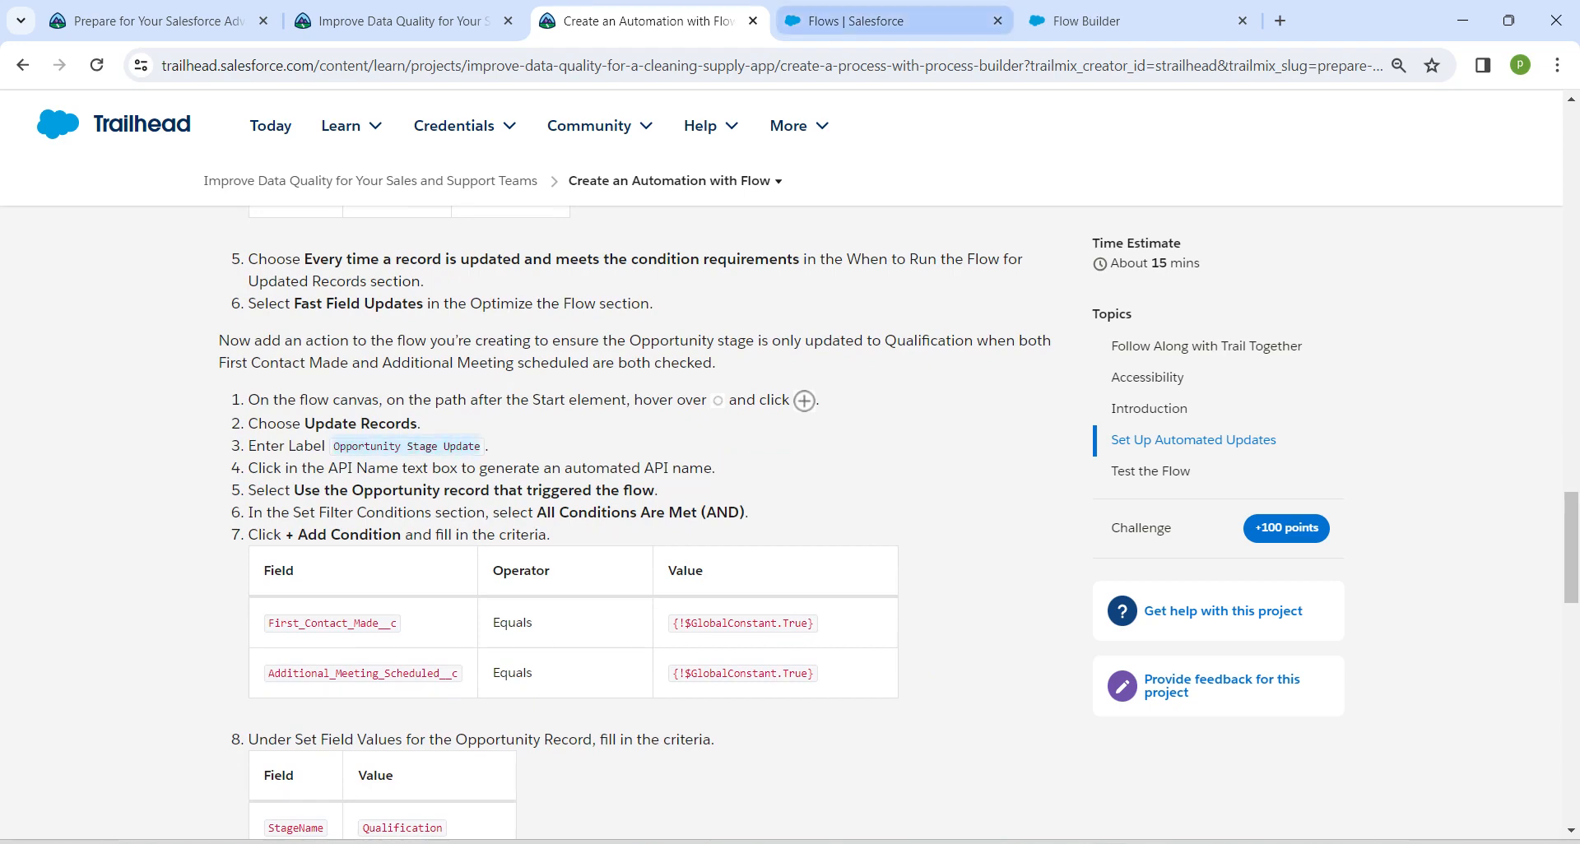
{"action": "left_click", "coordinate": [856, 20]}
{"action": "left_click", "coordinate": [1086, 20]}
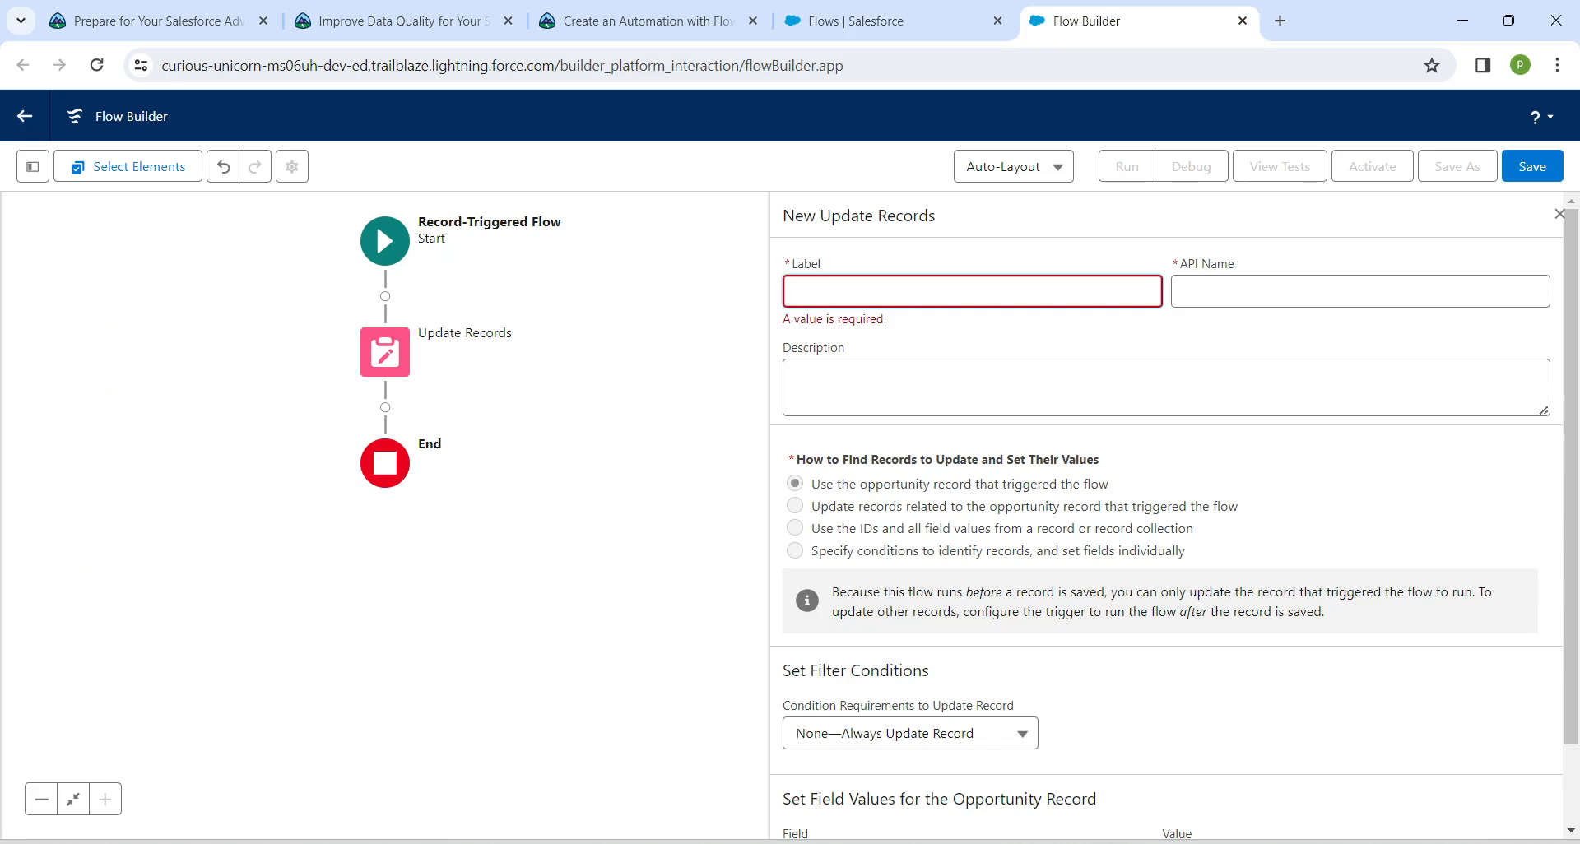
{"action": "key", "text": "ctrl+v"}
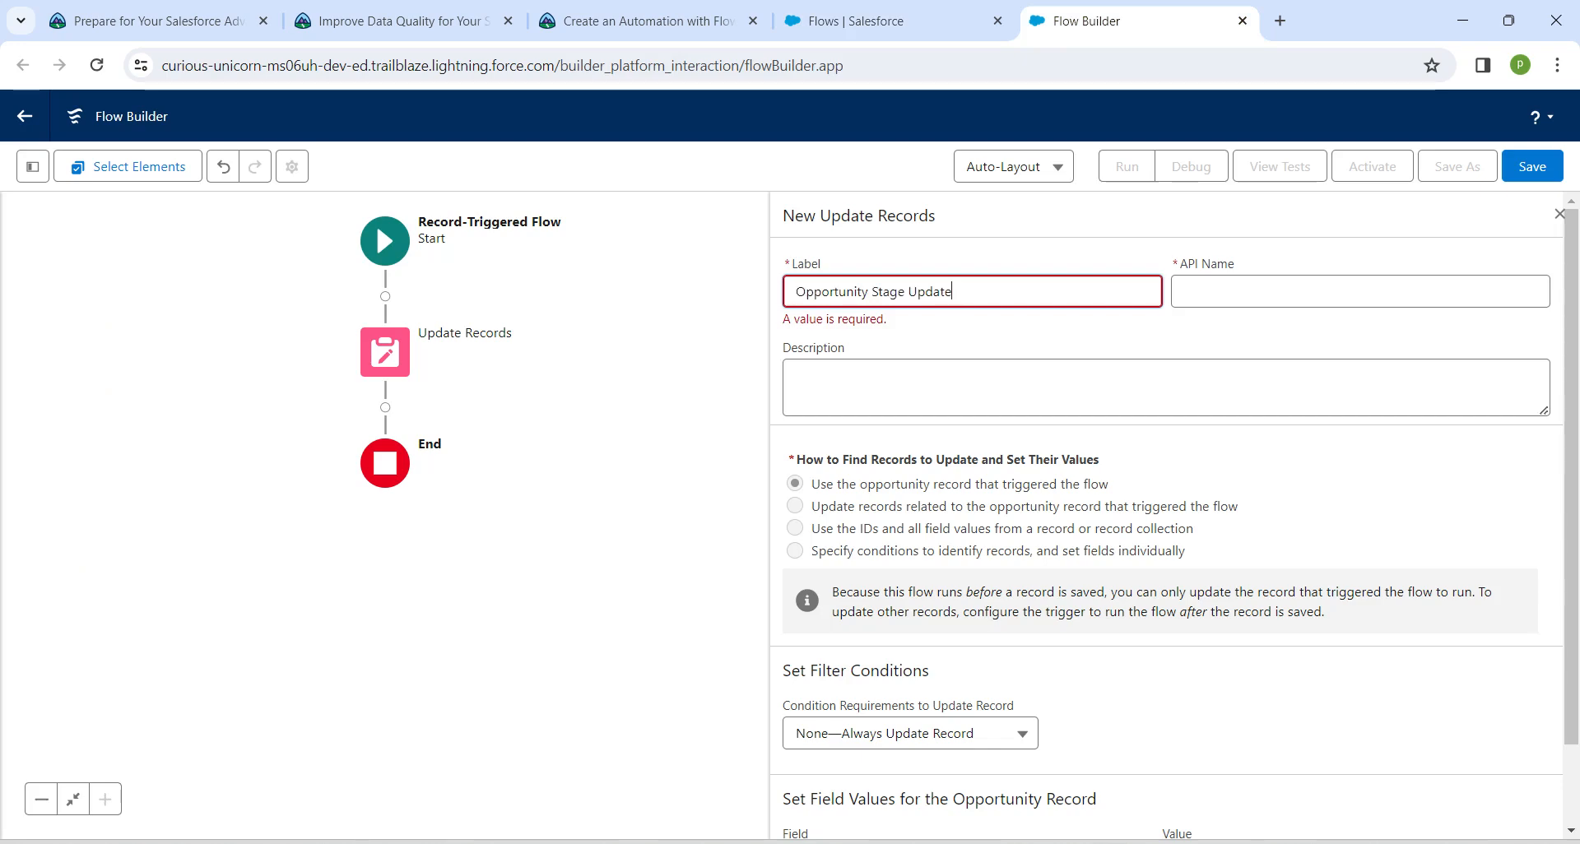
{"action": "key", "text": "Tab"}
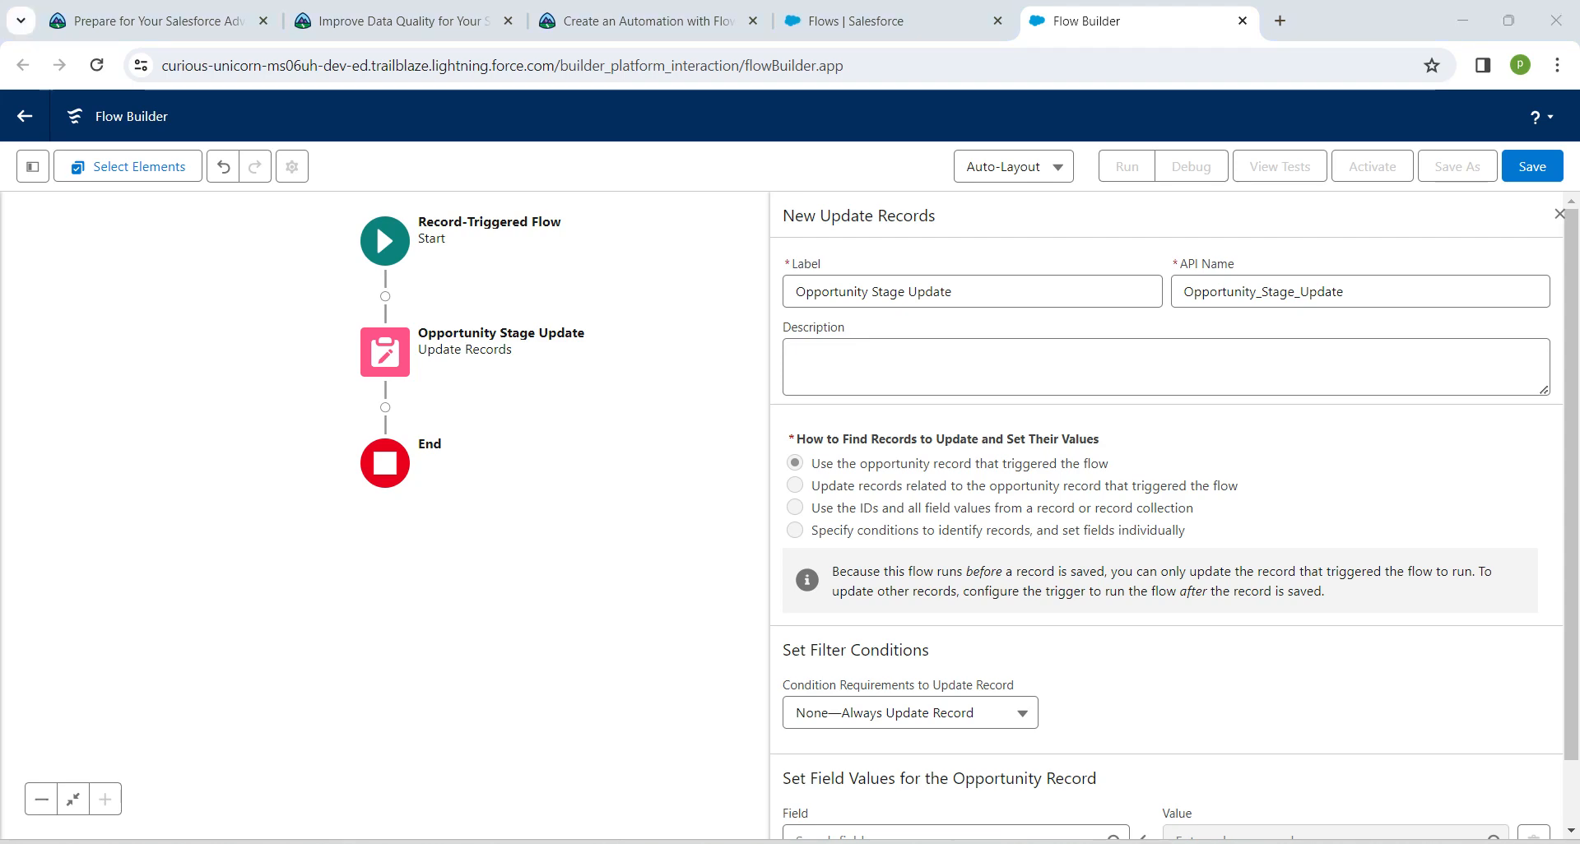
Set the Update Records element's condition requirements to All Conditions Are Met (AND)
{"action": "left_click_drag", "start_coordinate": [810, 463], "coordinate": [1109, 463]}
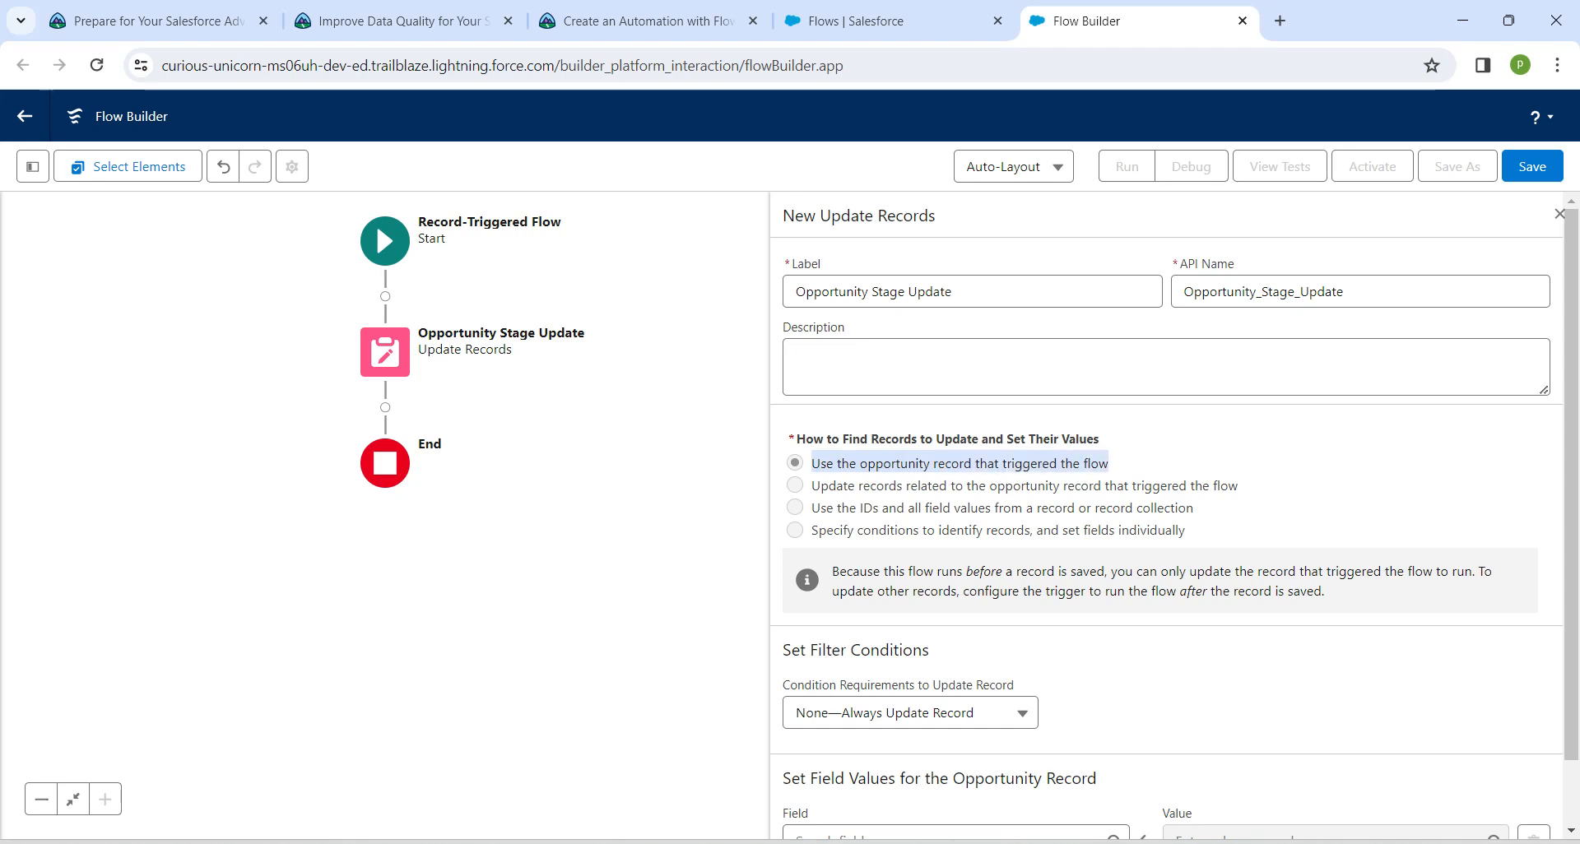
{"action": "left_click", "coordinate": [1121, 465]}
{"action": "scroll", "coordinate": [1167, 517], "scroll_direction": "down", "scroll_amount": 1}
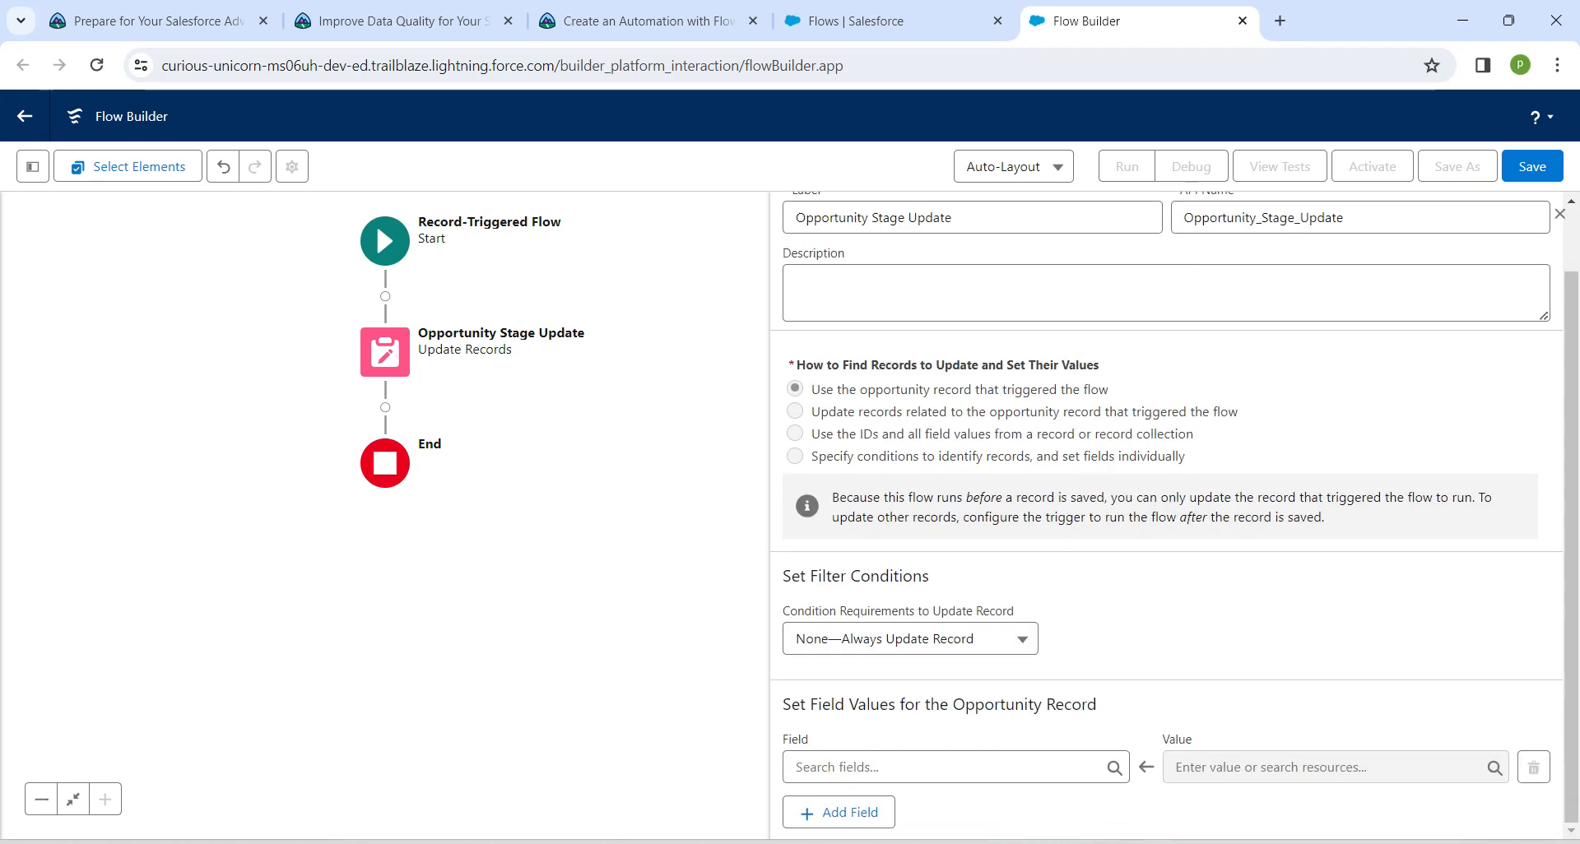
{"action": "left_click", "coordinate": [909, 638]}
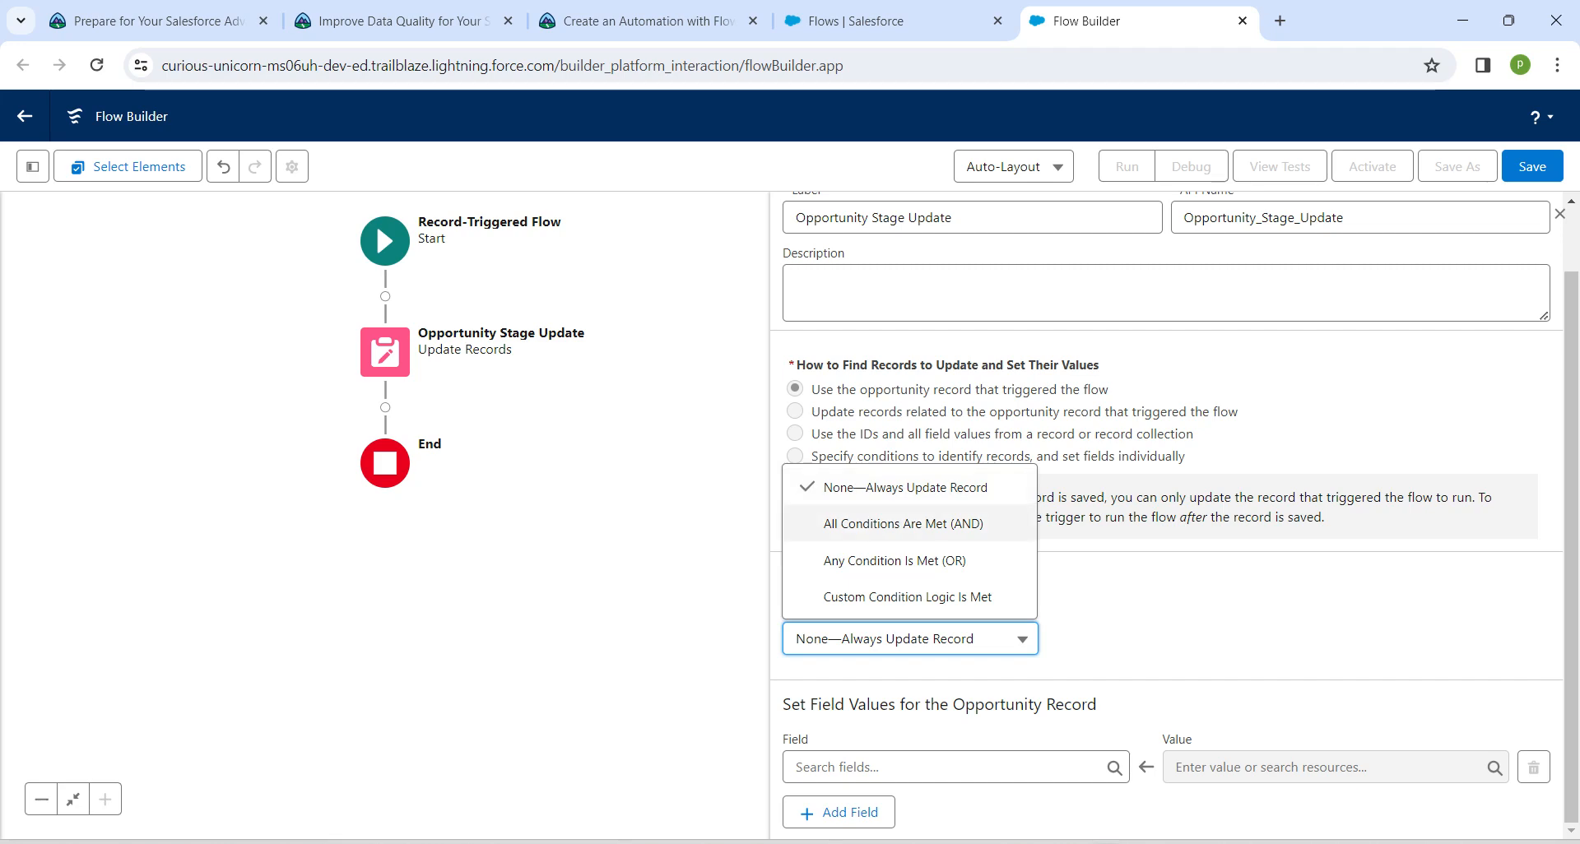
{"action": "left_click", "coordinate": [904, 523]}
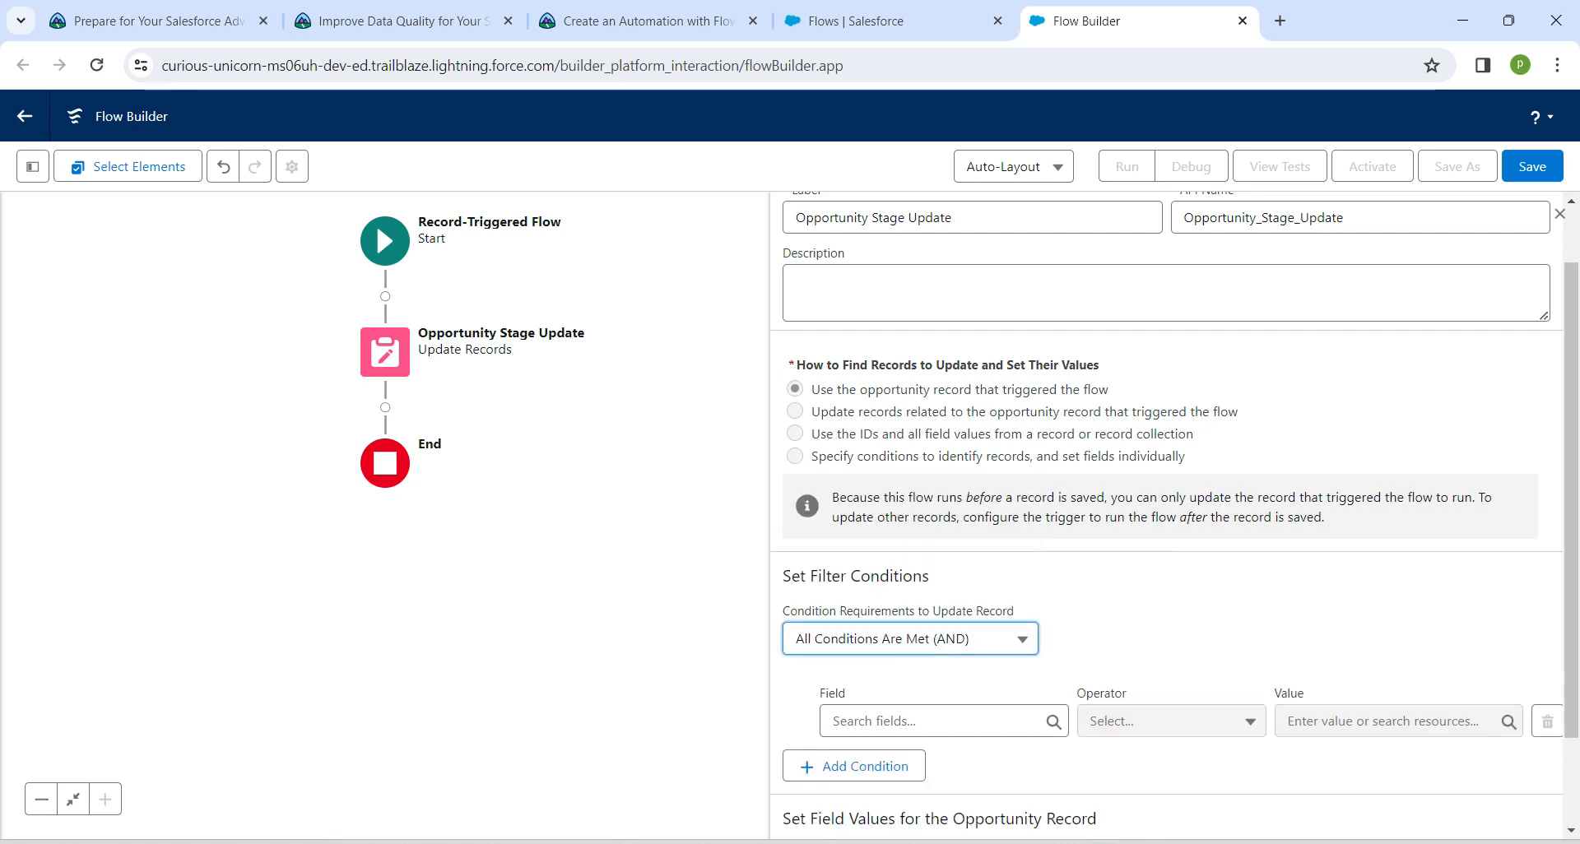
Define the first filter condition as First_Contact_Made__c Equals $GlobalConstant.True
{"action": "scroll", "coordinate": [1167, 516], "scroll_direction": "down", "scroll_amount": 2}
{"action": "left_click", "coordinate": [943, 606]}
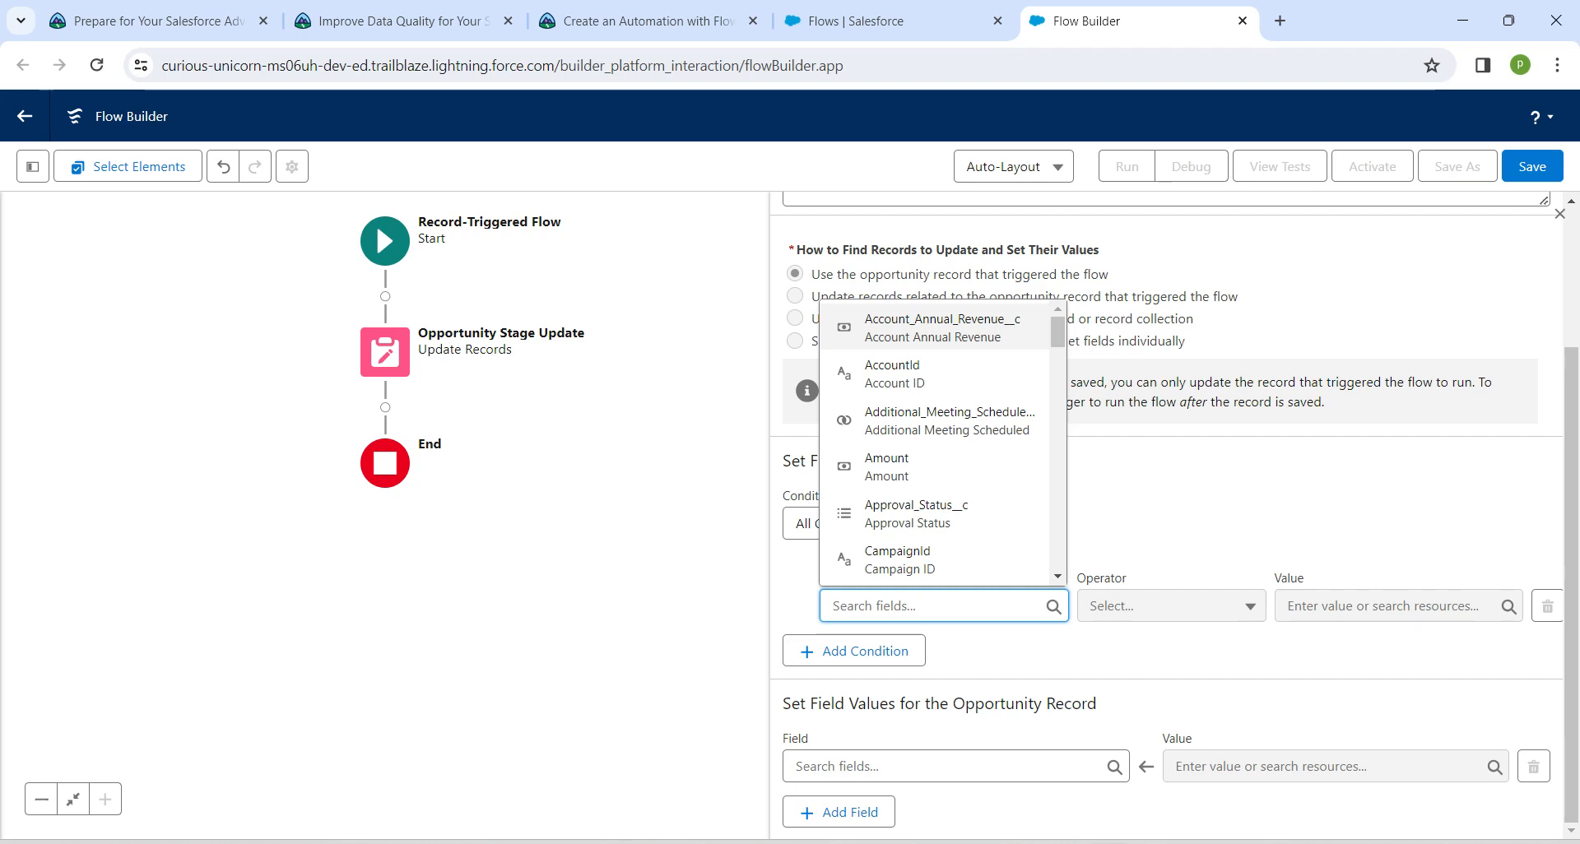
{"action": "type", "text": "firs"}
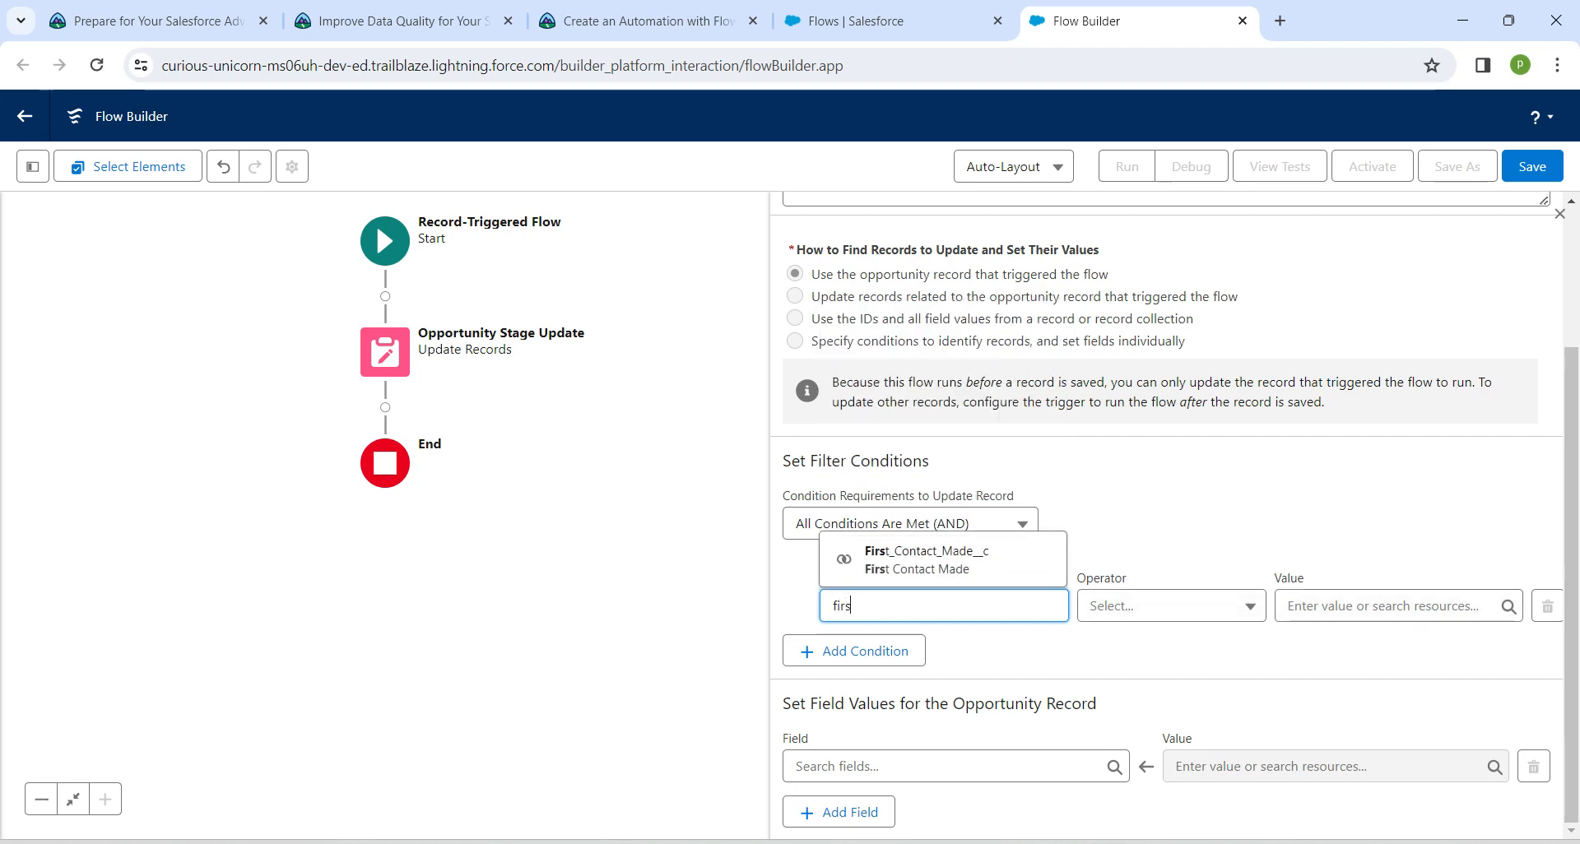
{"action": "type", "text": "t"}
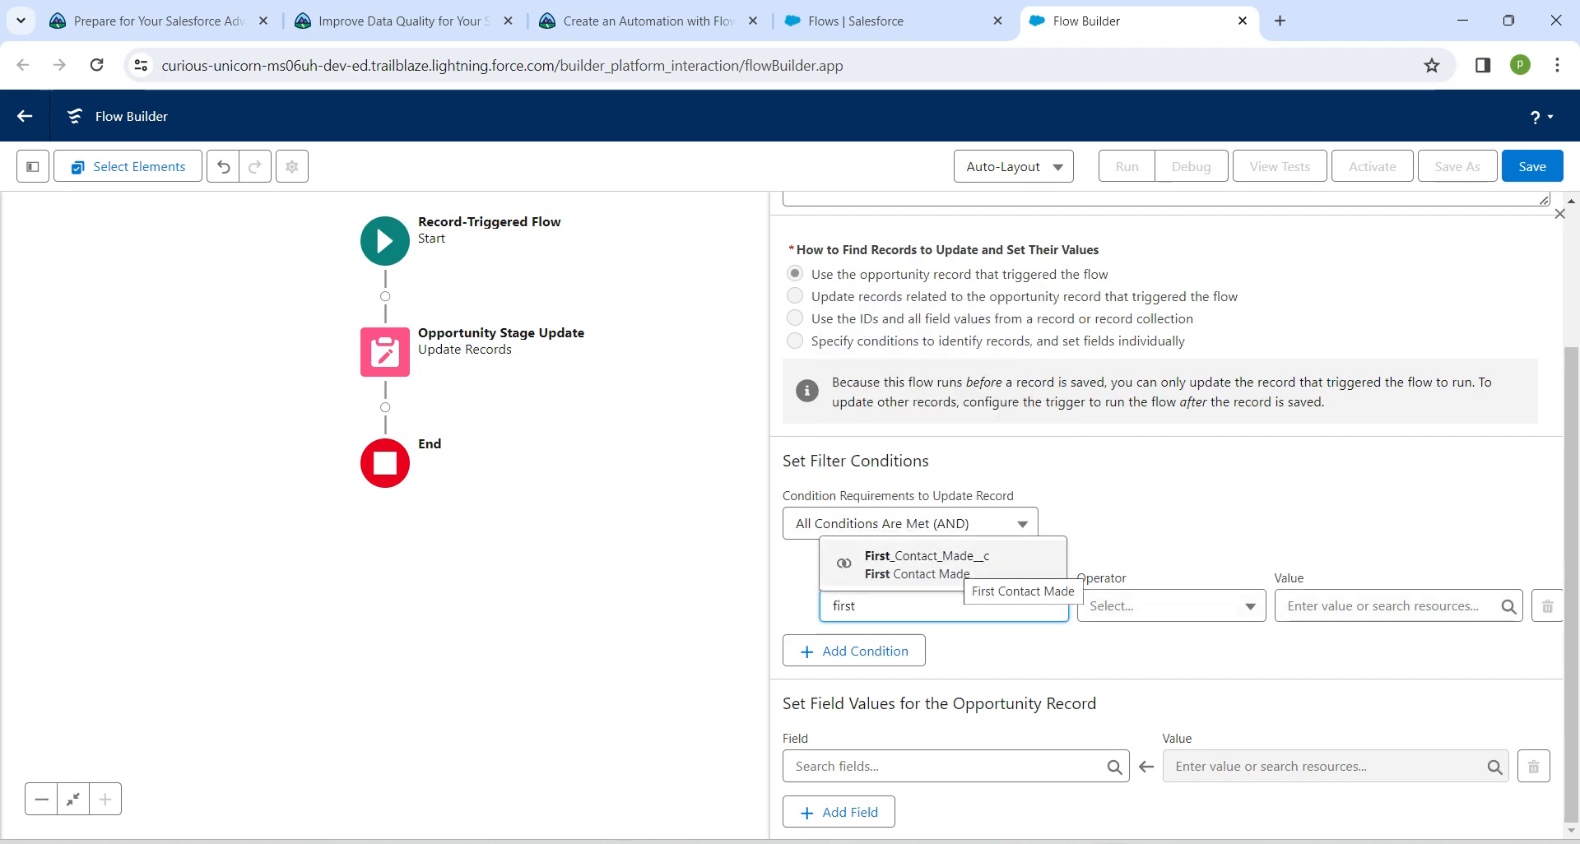
{"action": "left_click", "coordinate": [917, 564]}
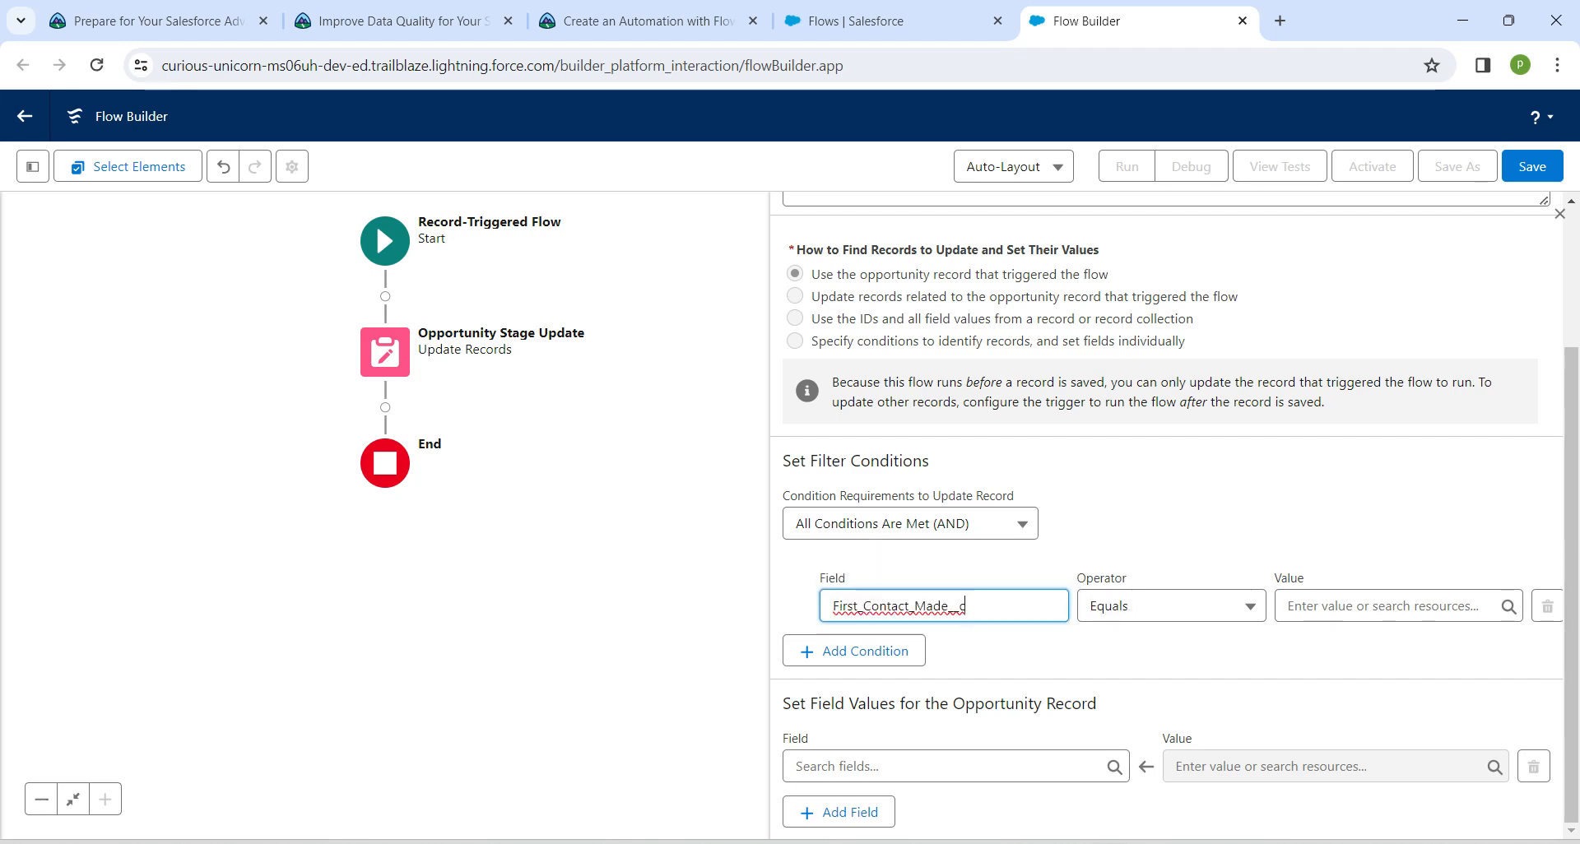
{"action": "left_click", "coordinate": [1383, 606]}
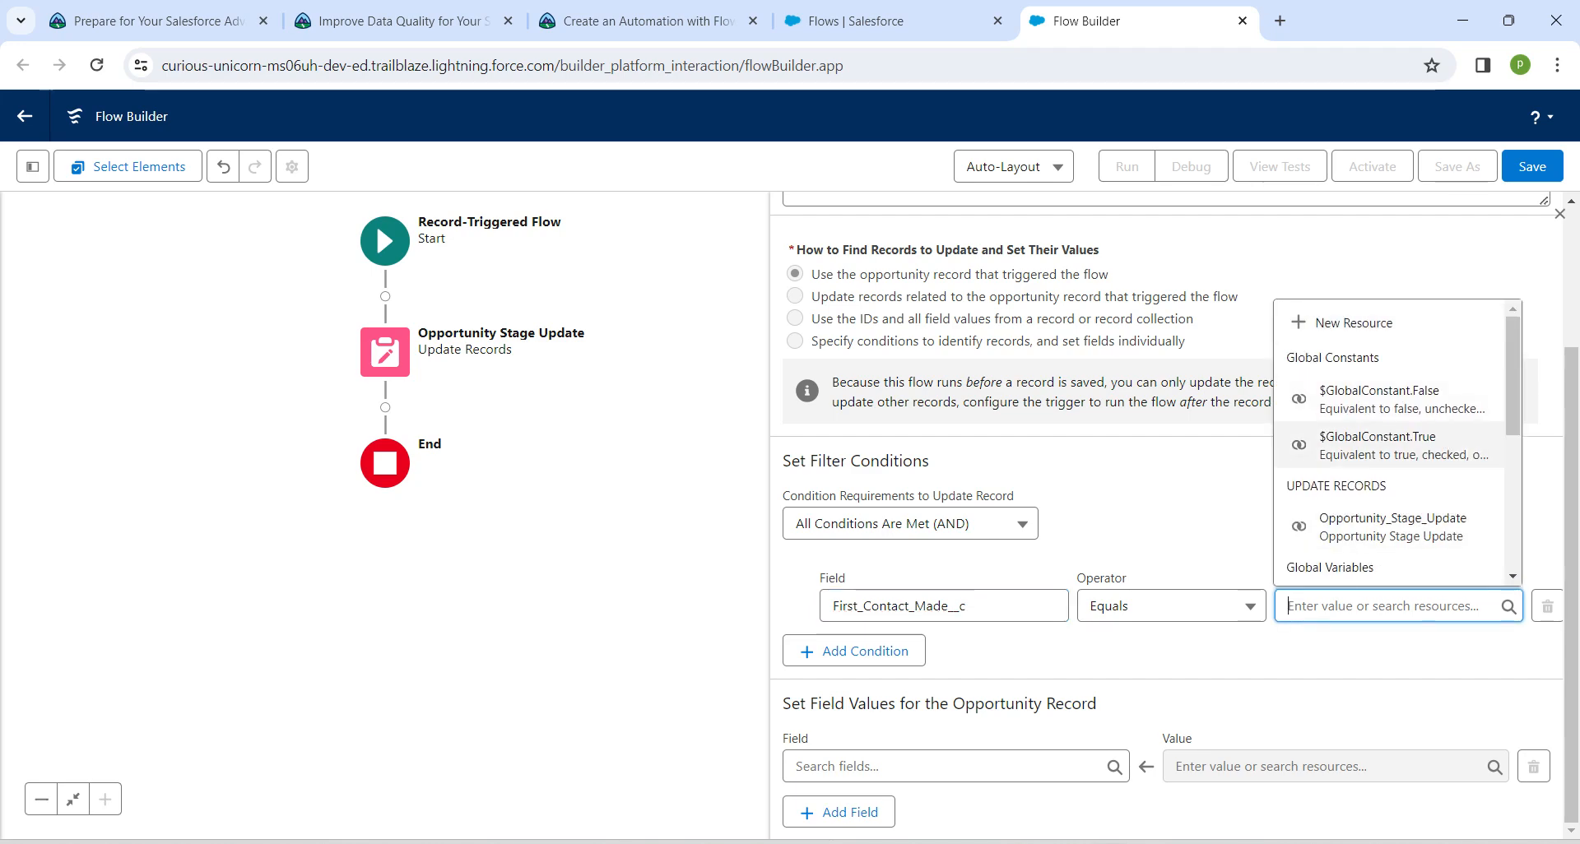
{"action": "left_click", "coordinate": [1391, 445]}
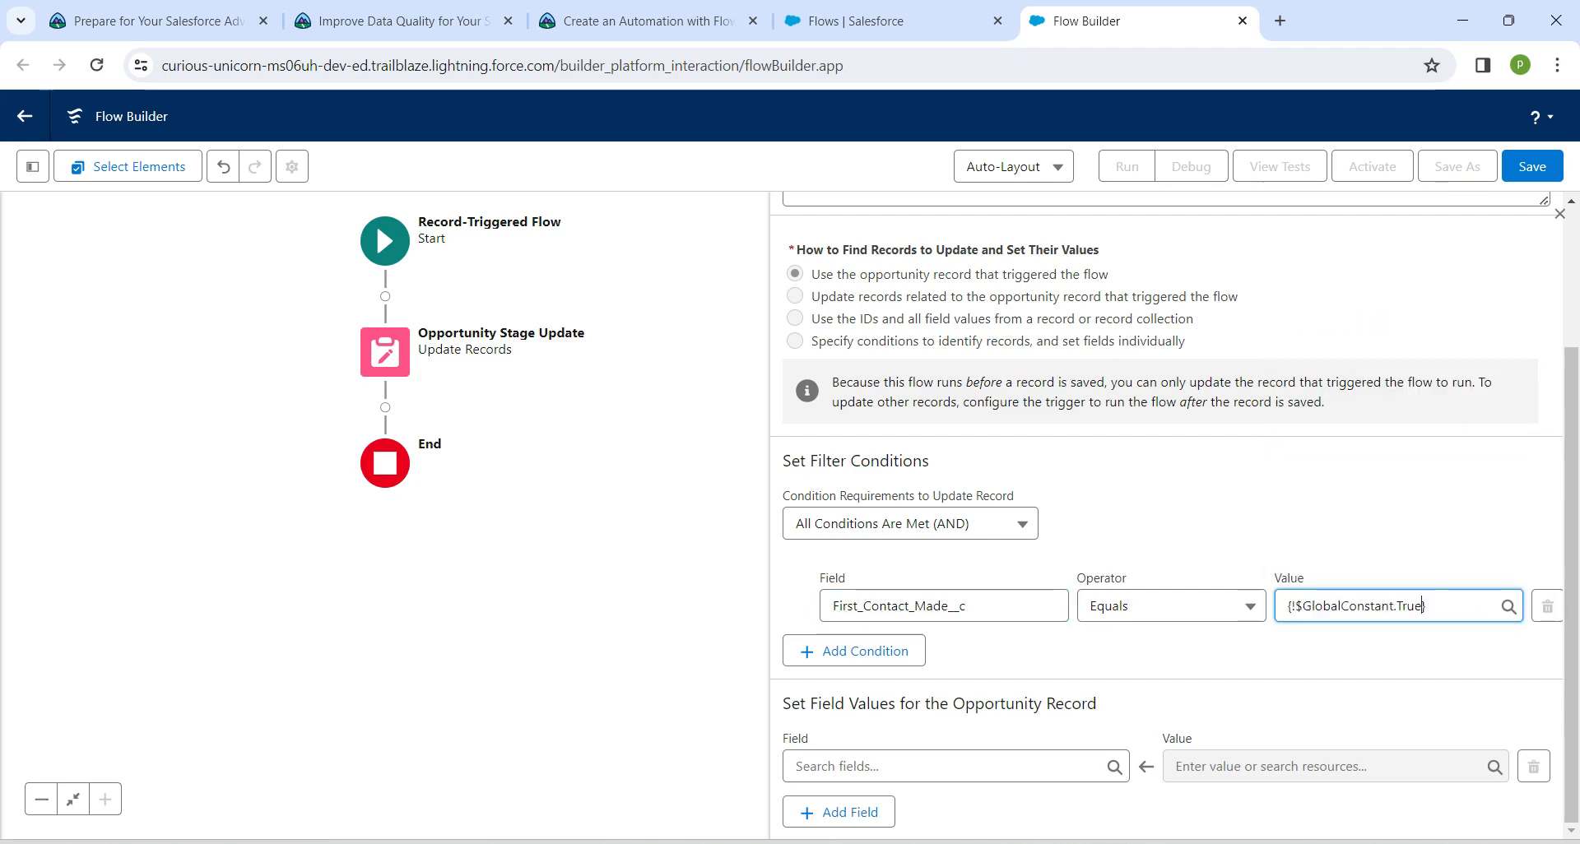
Add a second filter condition, Additional_Meeting_Scheduled__c Equals $GlobalConstant.True
{"action": "left_click", "coordinate": [854, 651]}
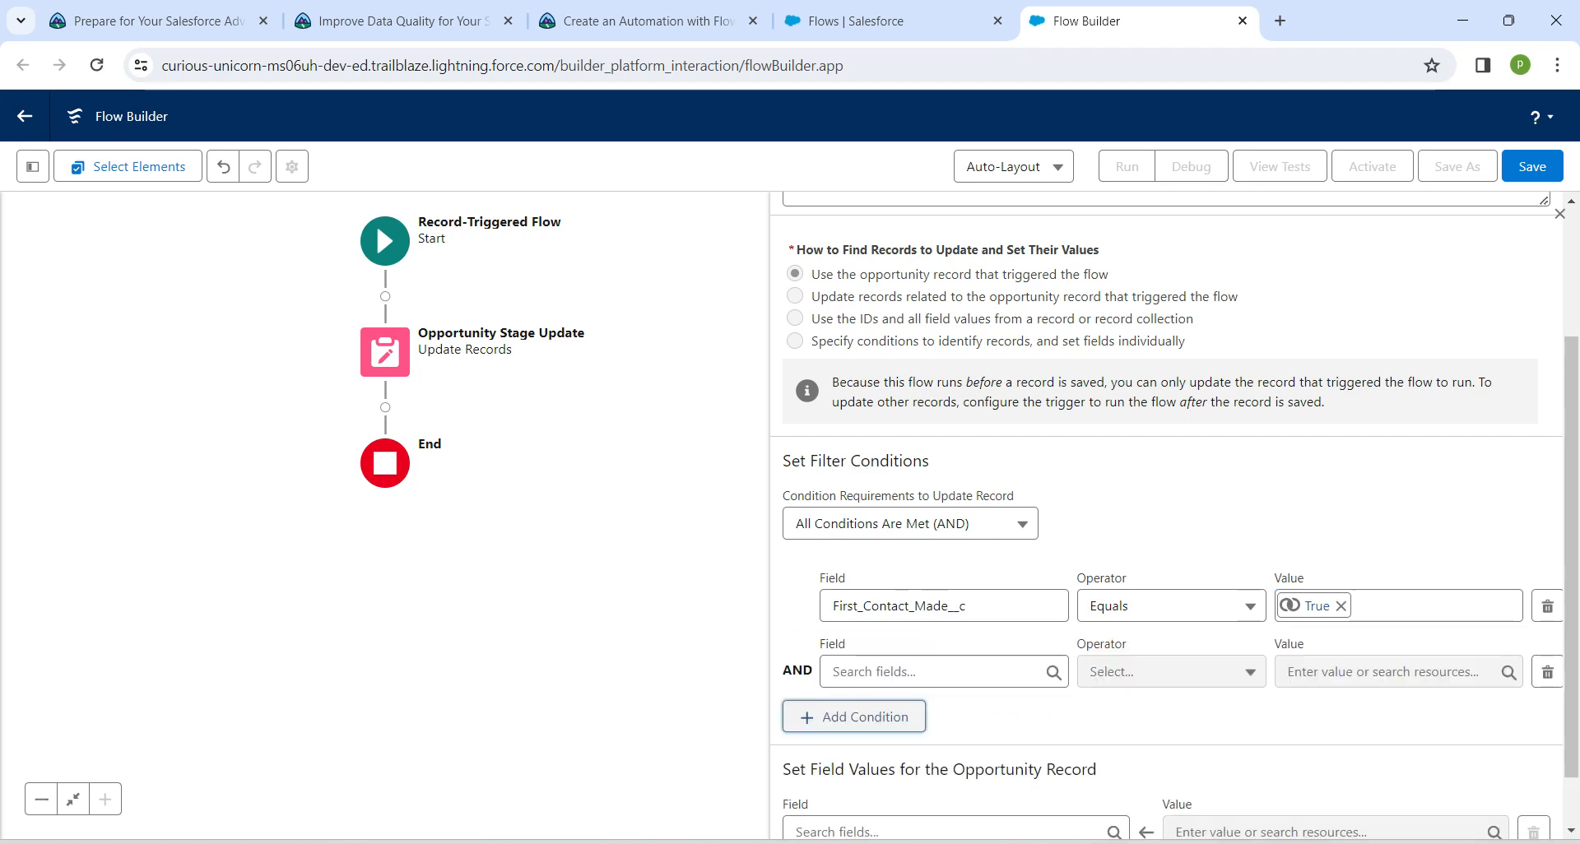
{"action": "left_click", "coordinate": [938, 672]}
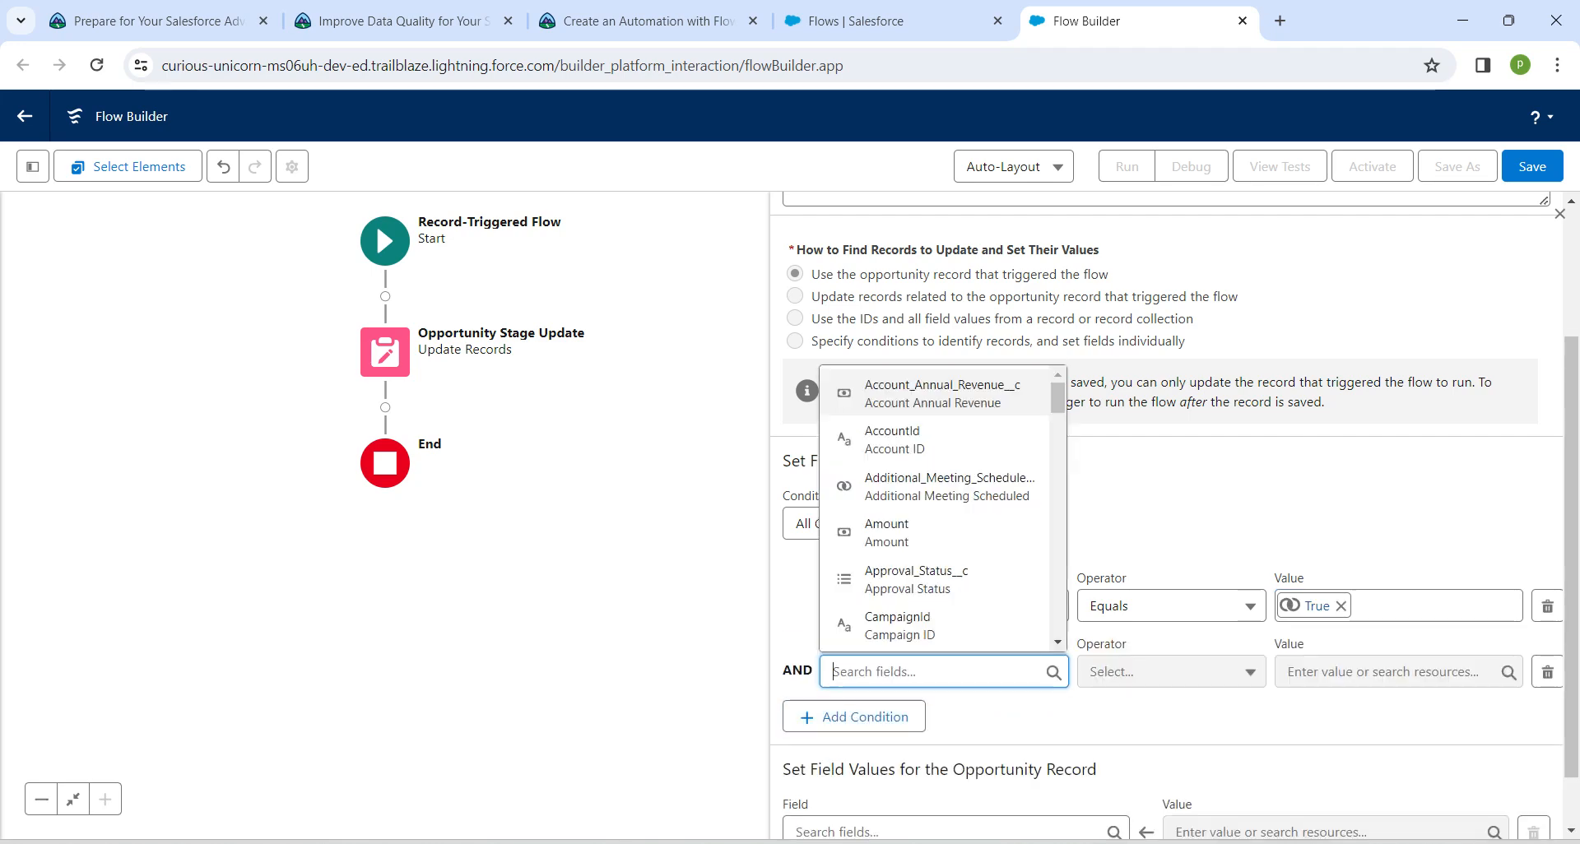
{"action": "type", "text": "additi"}
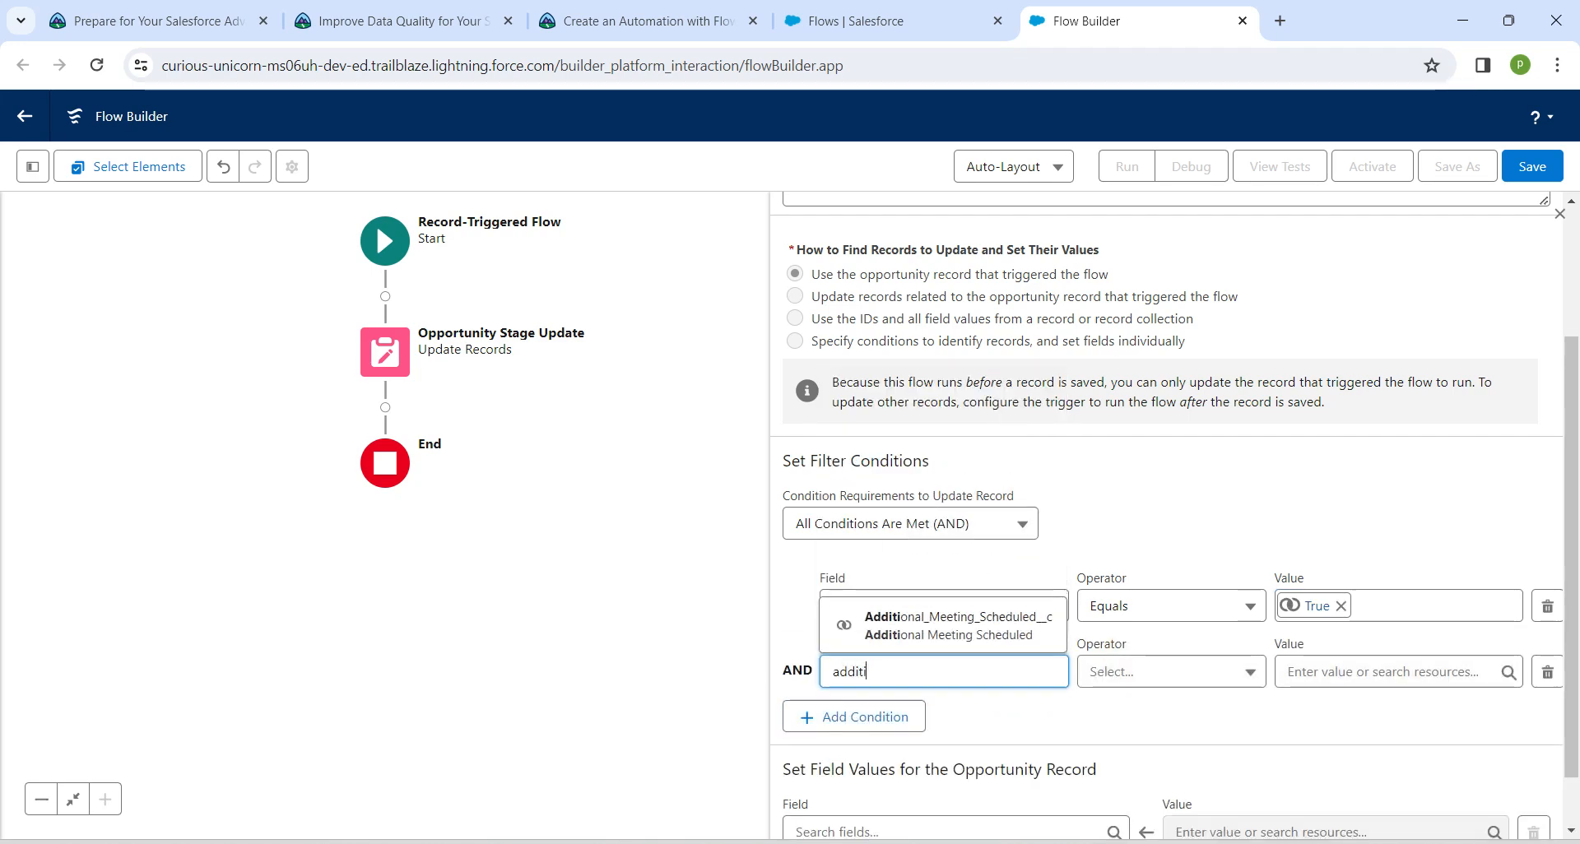
{"action": "type", "text": "o"}
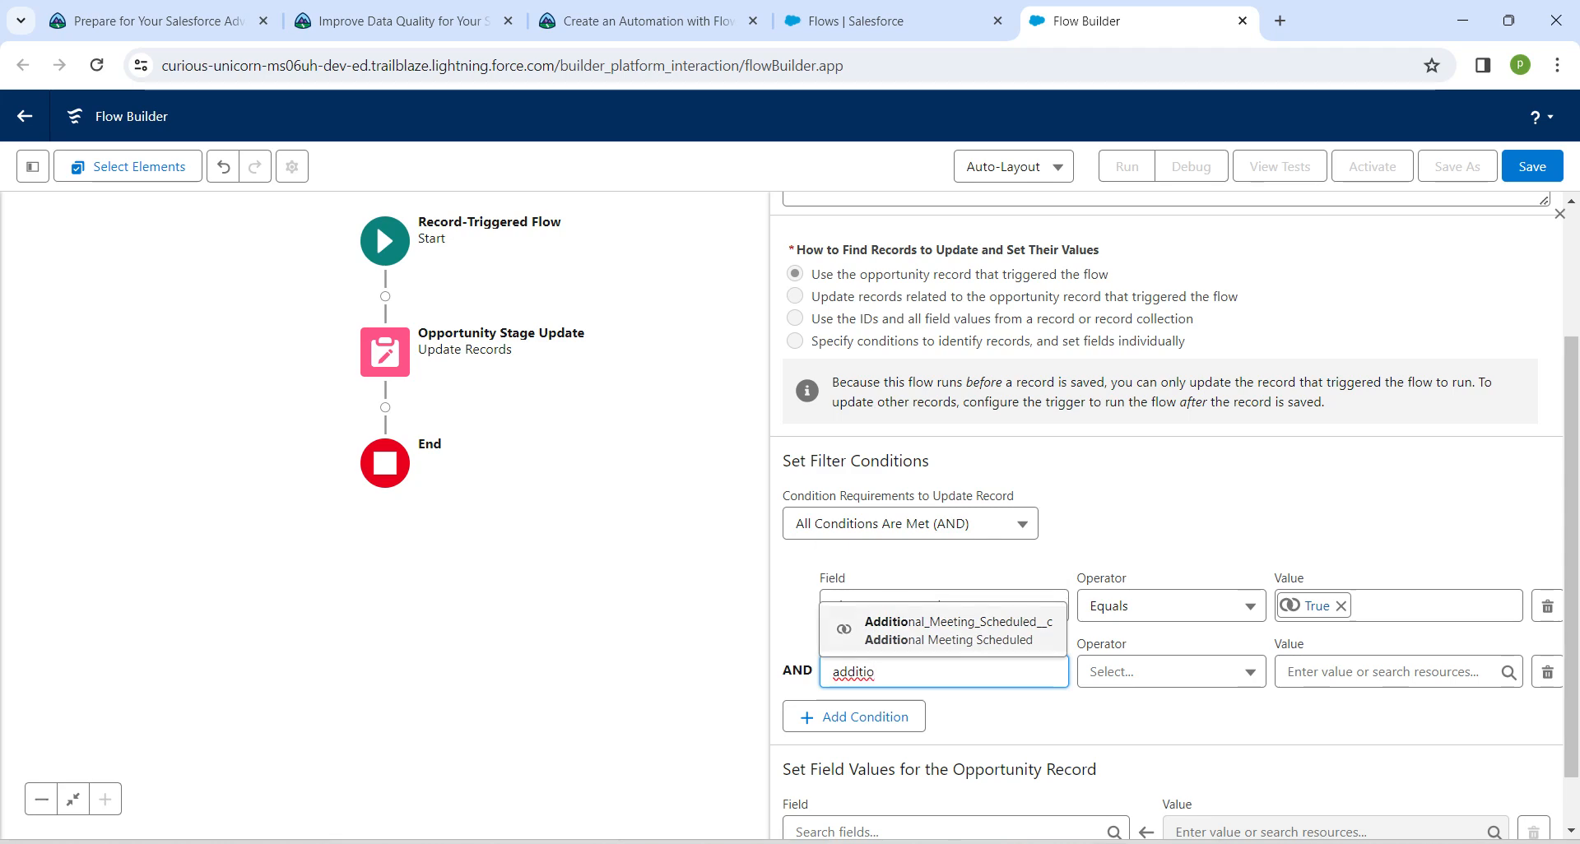
{"action": "left_click", "coordinate": [946, 630]}
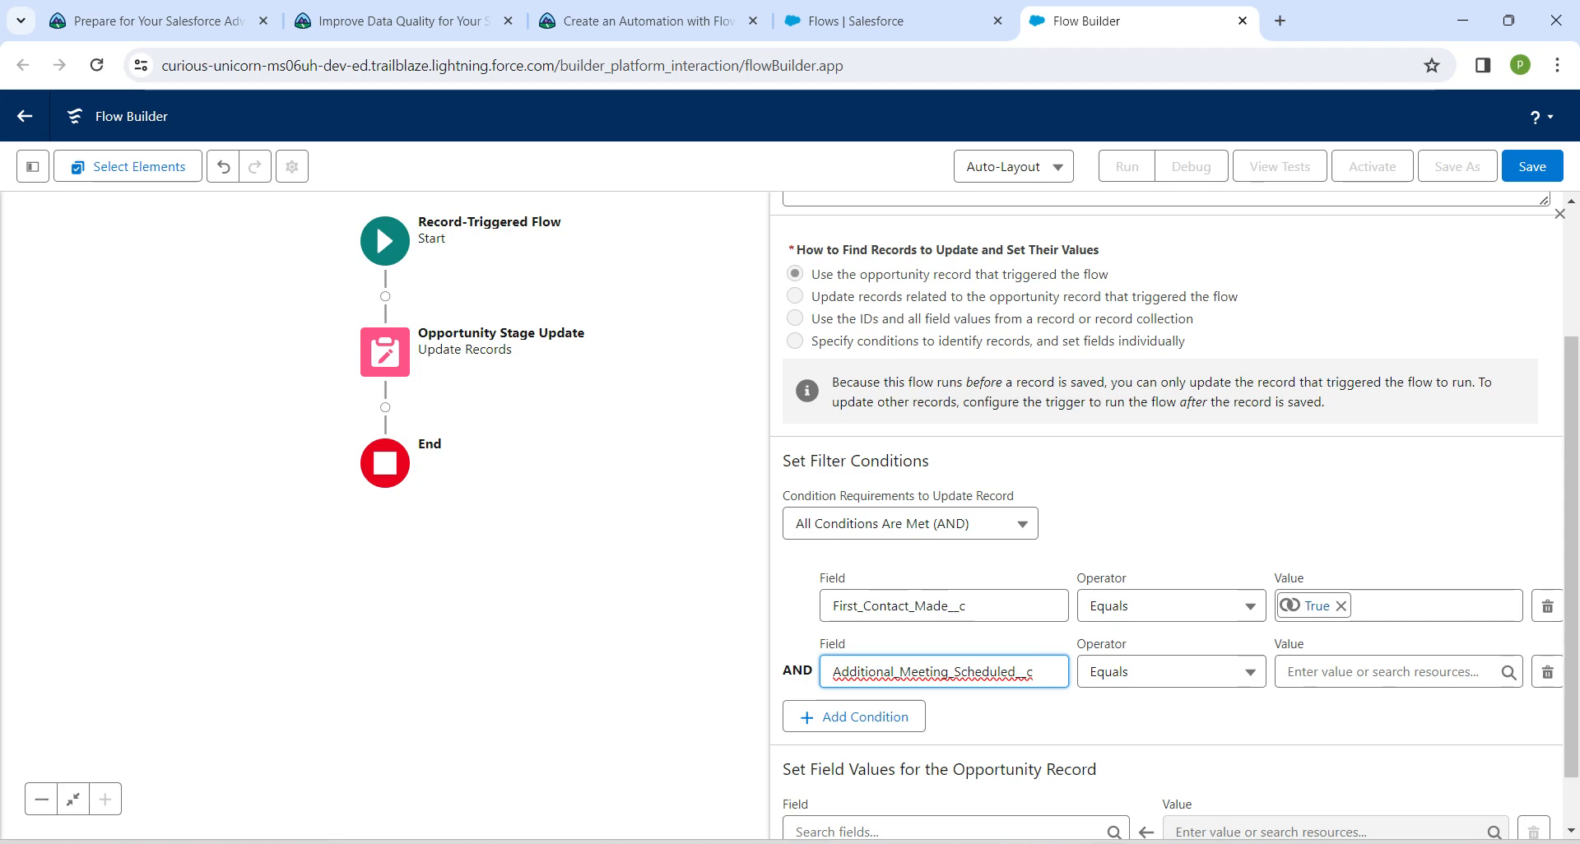
{"action": "left_click", "coordinate": [1386, 672]}
{"action": "key", "text": "Down"}
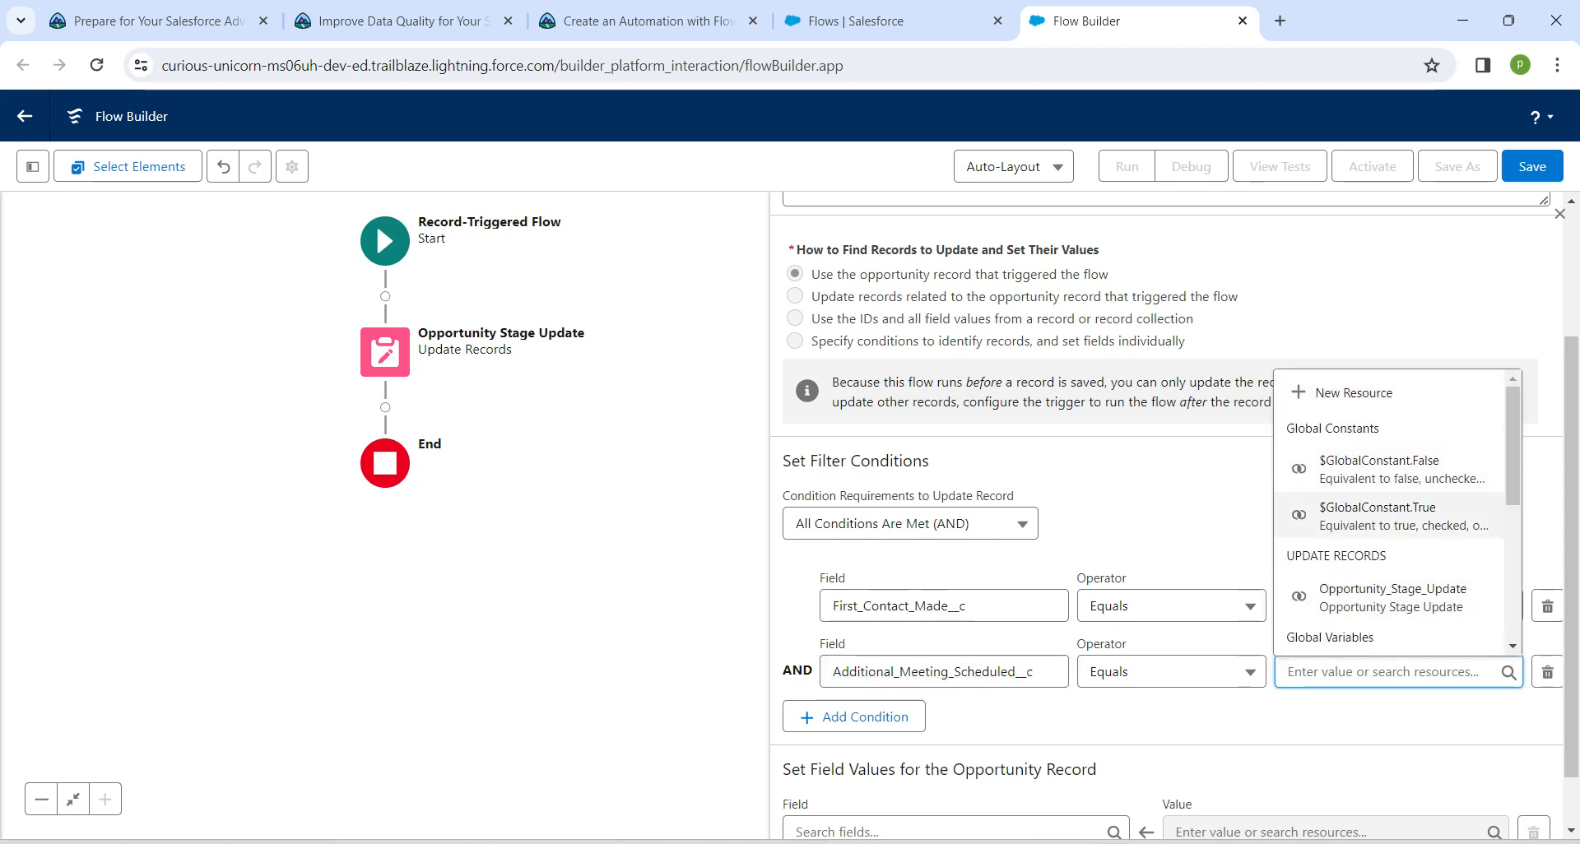
{"action": "key", "text": "Return"}
Set the Opportunity record's StageName field value to the picklist value Qualification
{"action": "scroll", "coordinate": [1175, 510], "scroll_direction": "down", "scroll_amount": 1}
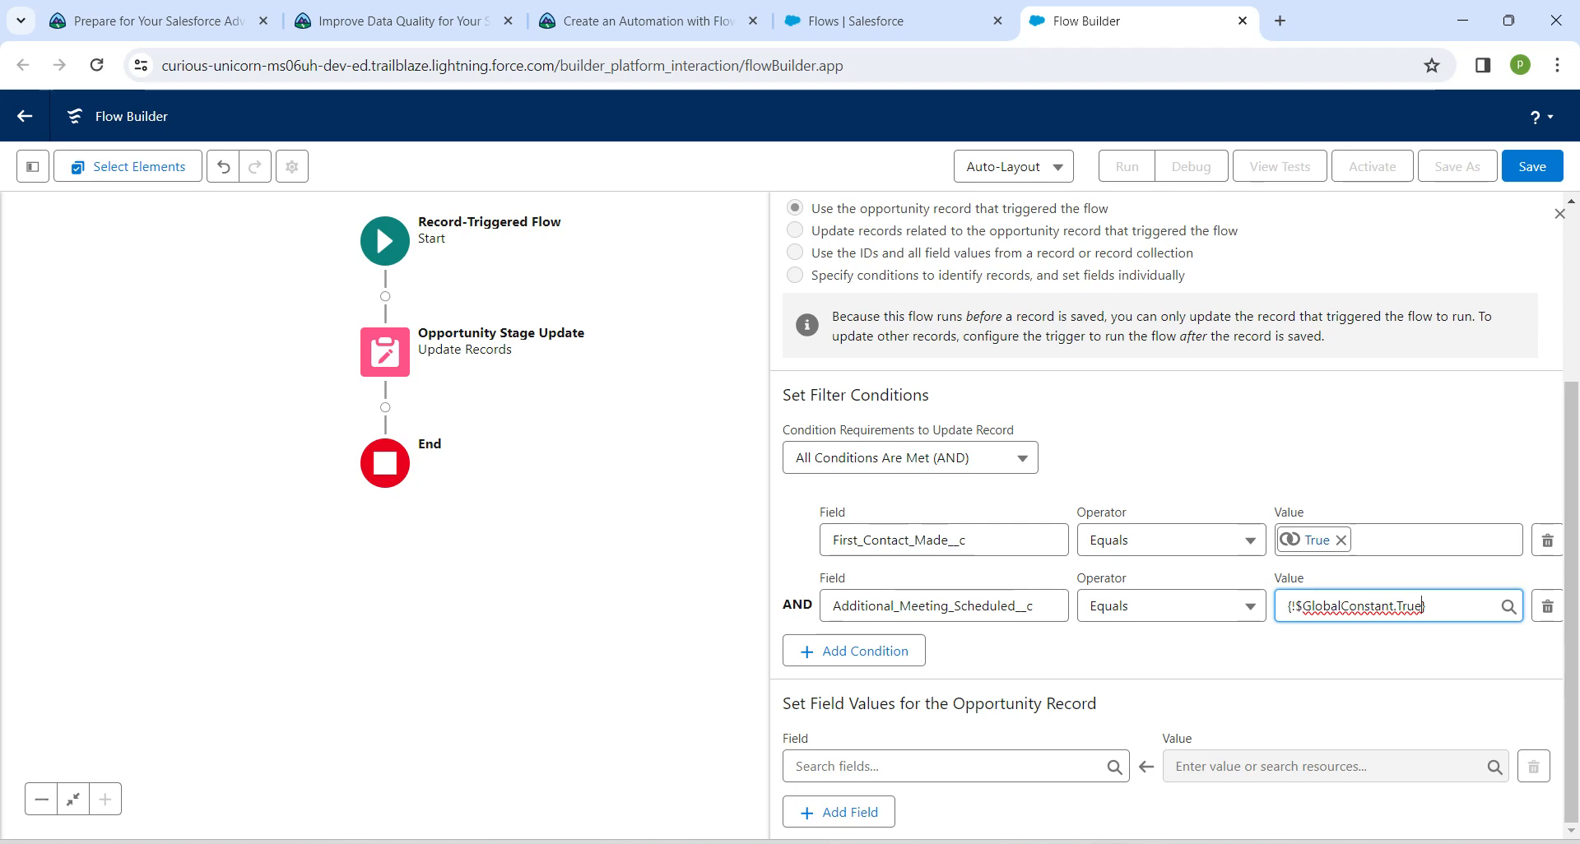
{"action": "left_click_drag", "start_coordinate": [782, 704], "coordinate": [1098, 704]}
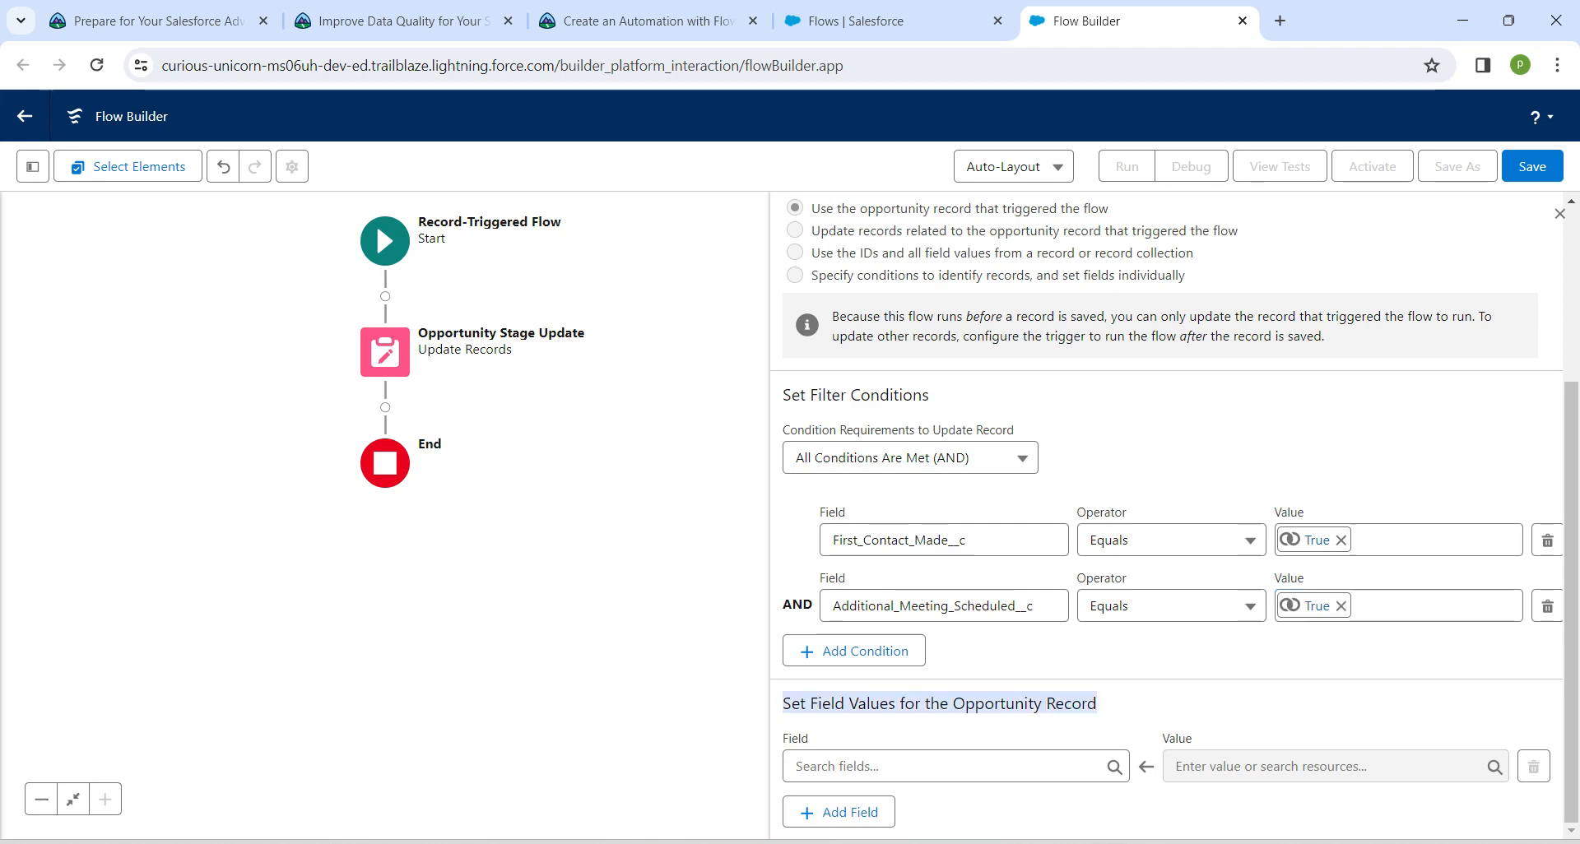
{"action": "left_click", "coordinate": [946, 767]}
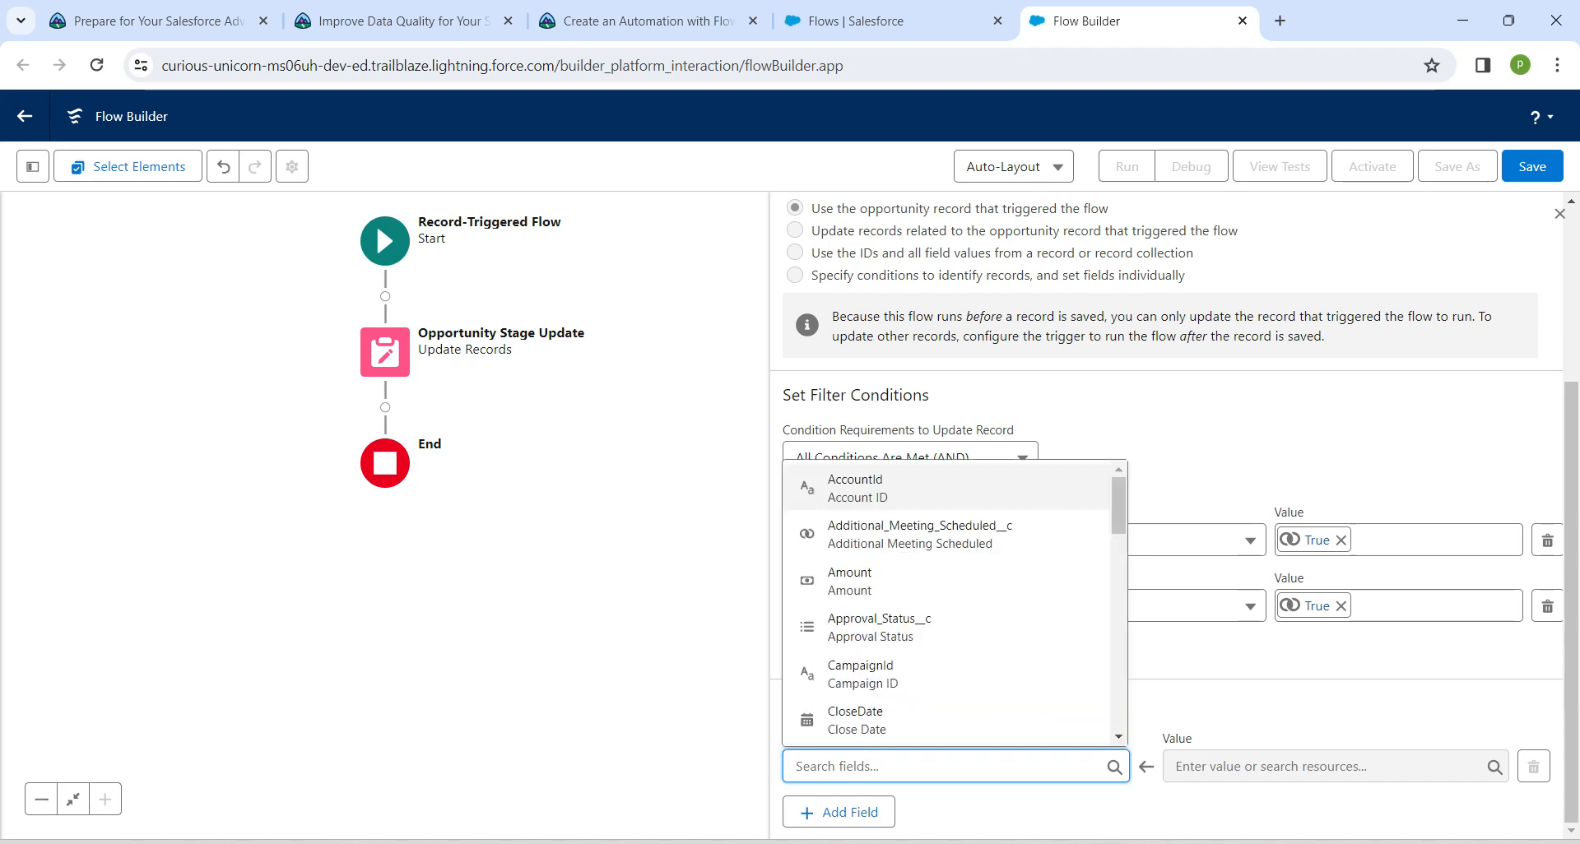
{"action": "type", "text": "sta"}
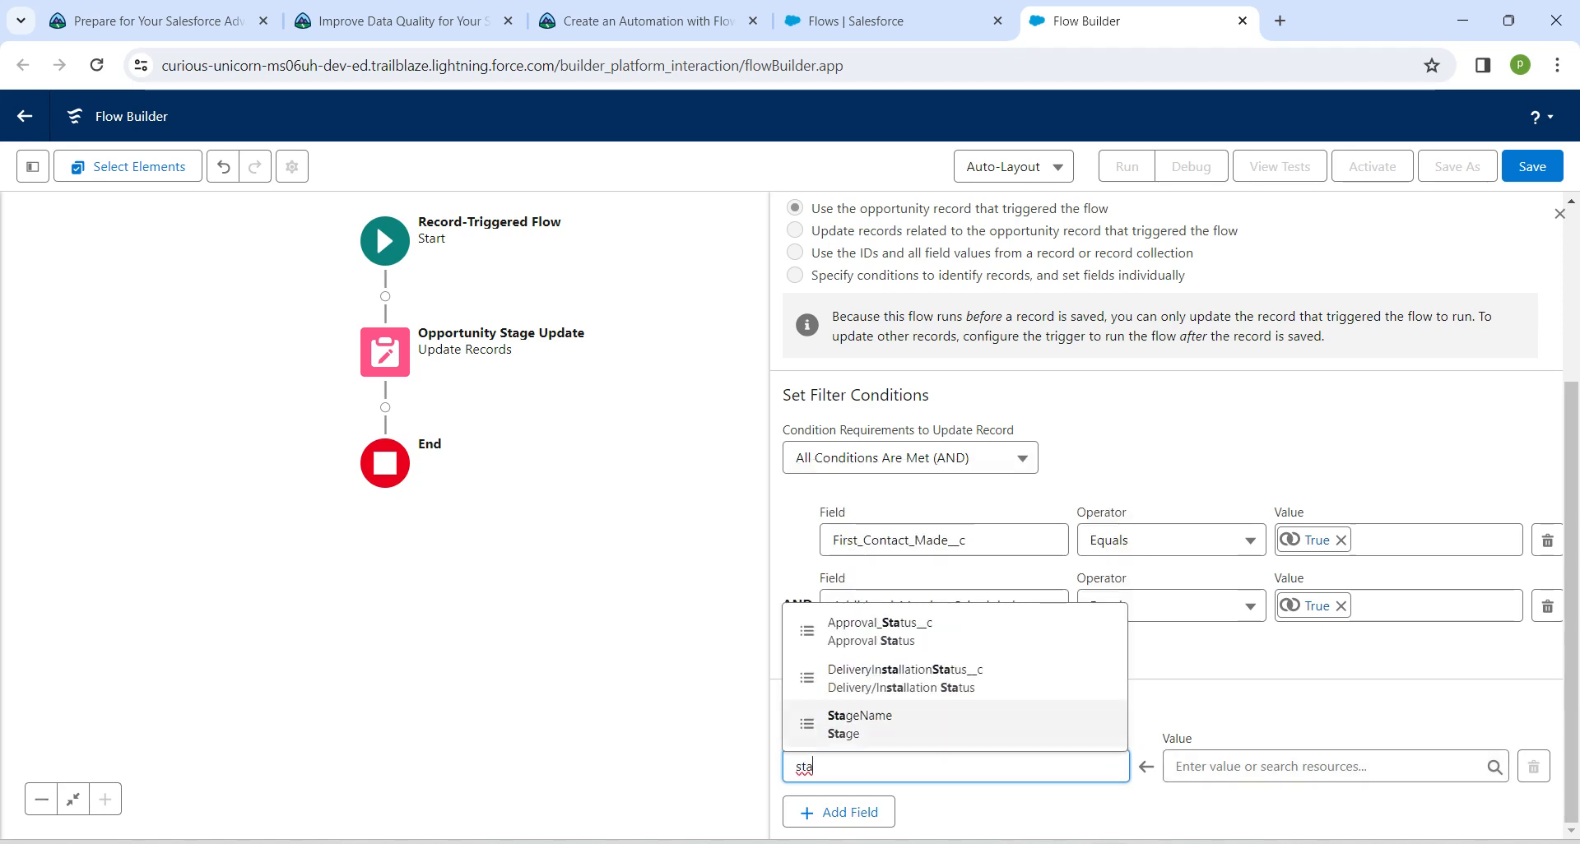
{"action": "left_click", "coordinate": [860, 724]}
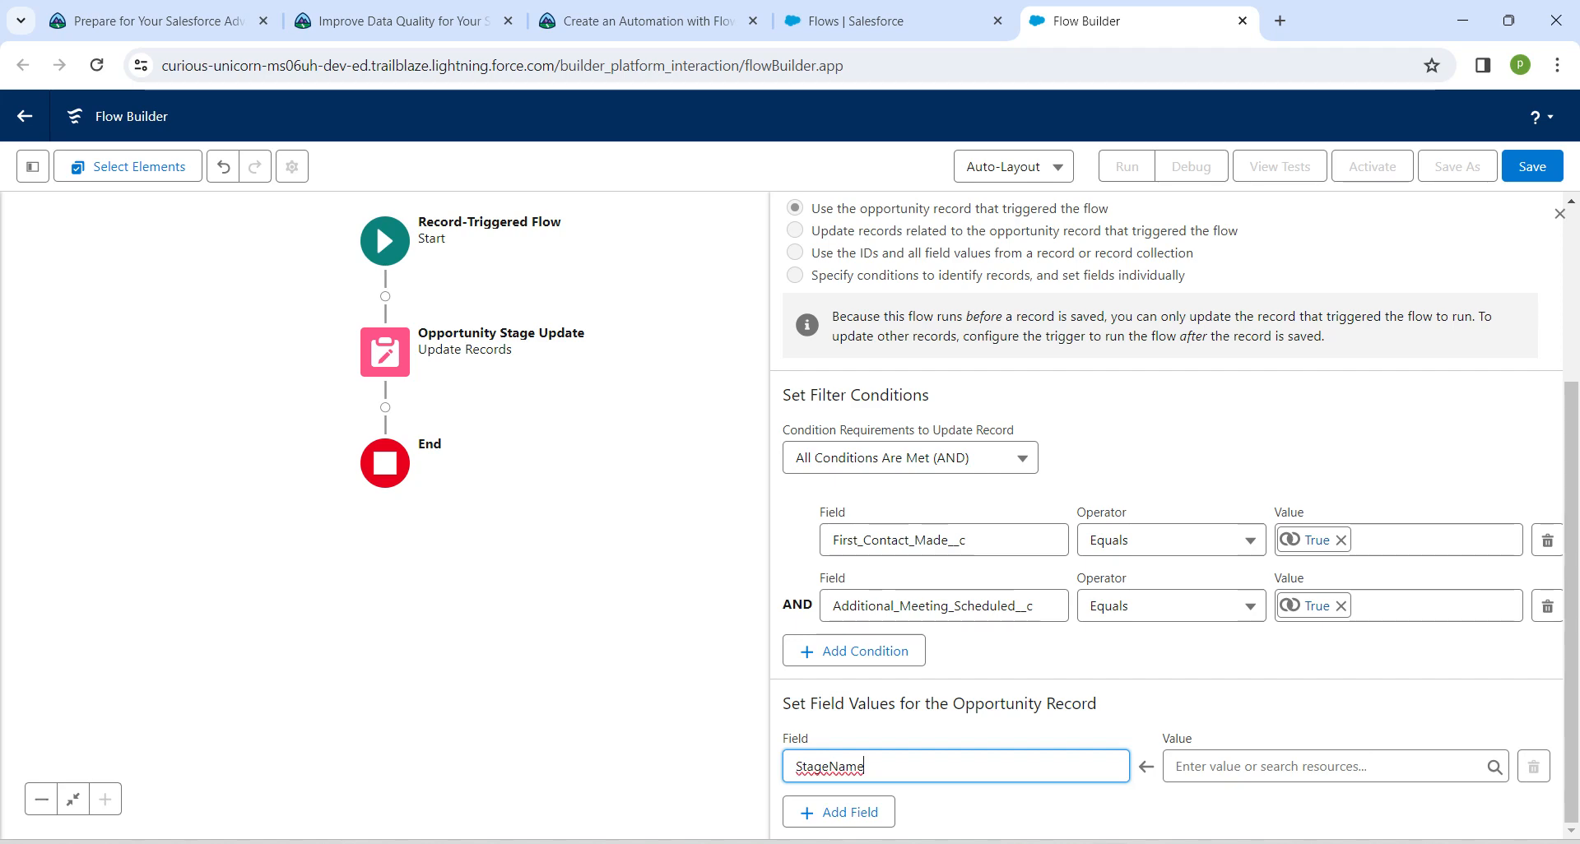
{"action": "left_click", "coordinate": [1300, 767]}
{"action": "type", "text": "qua"}
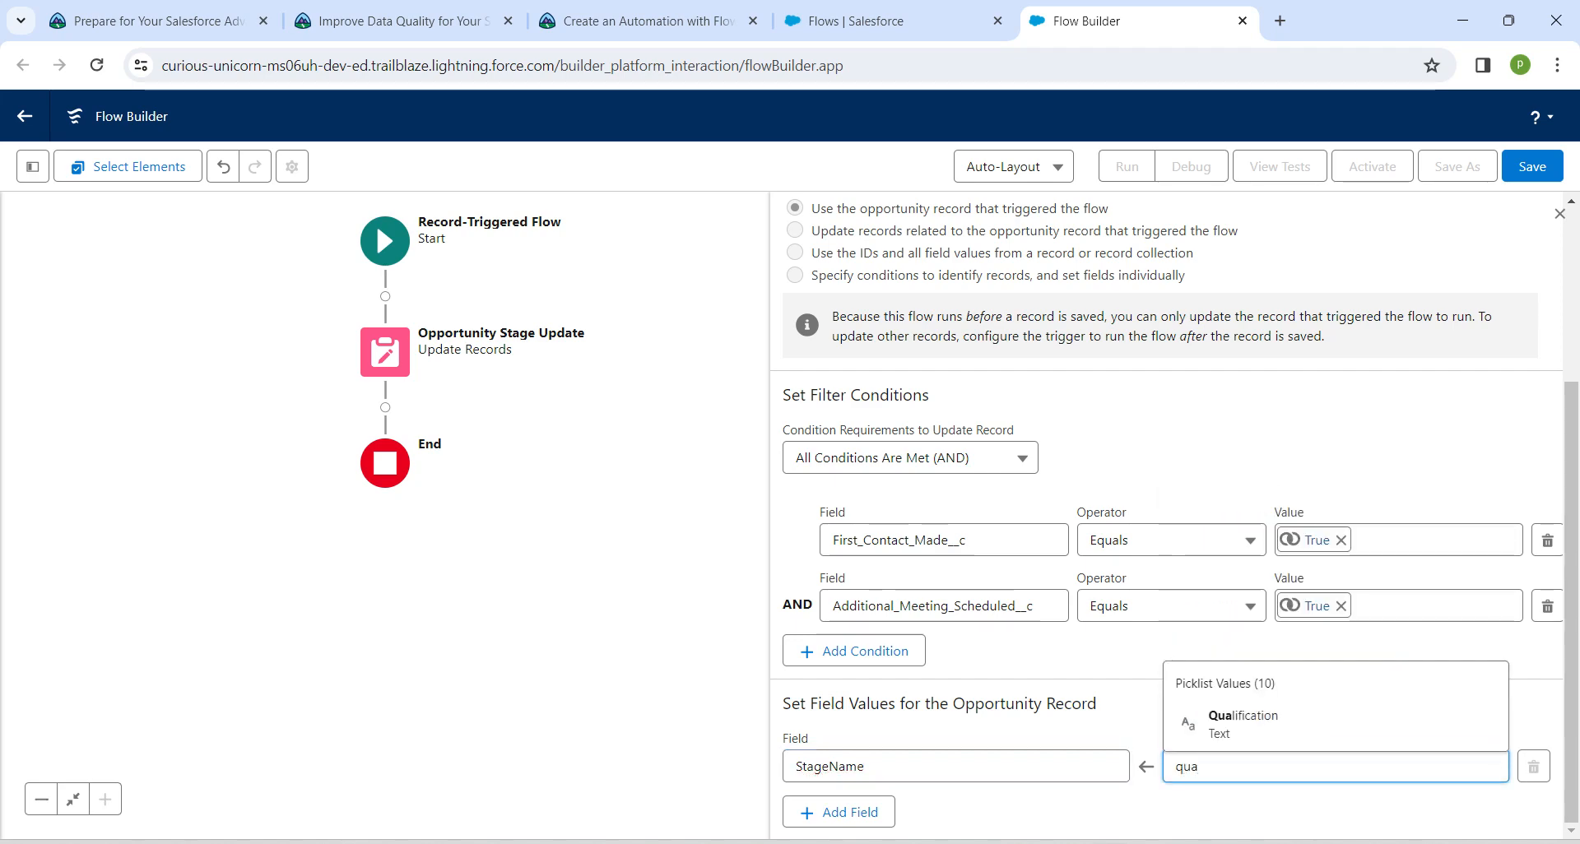
{"action": "key", "text": "Down"}
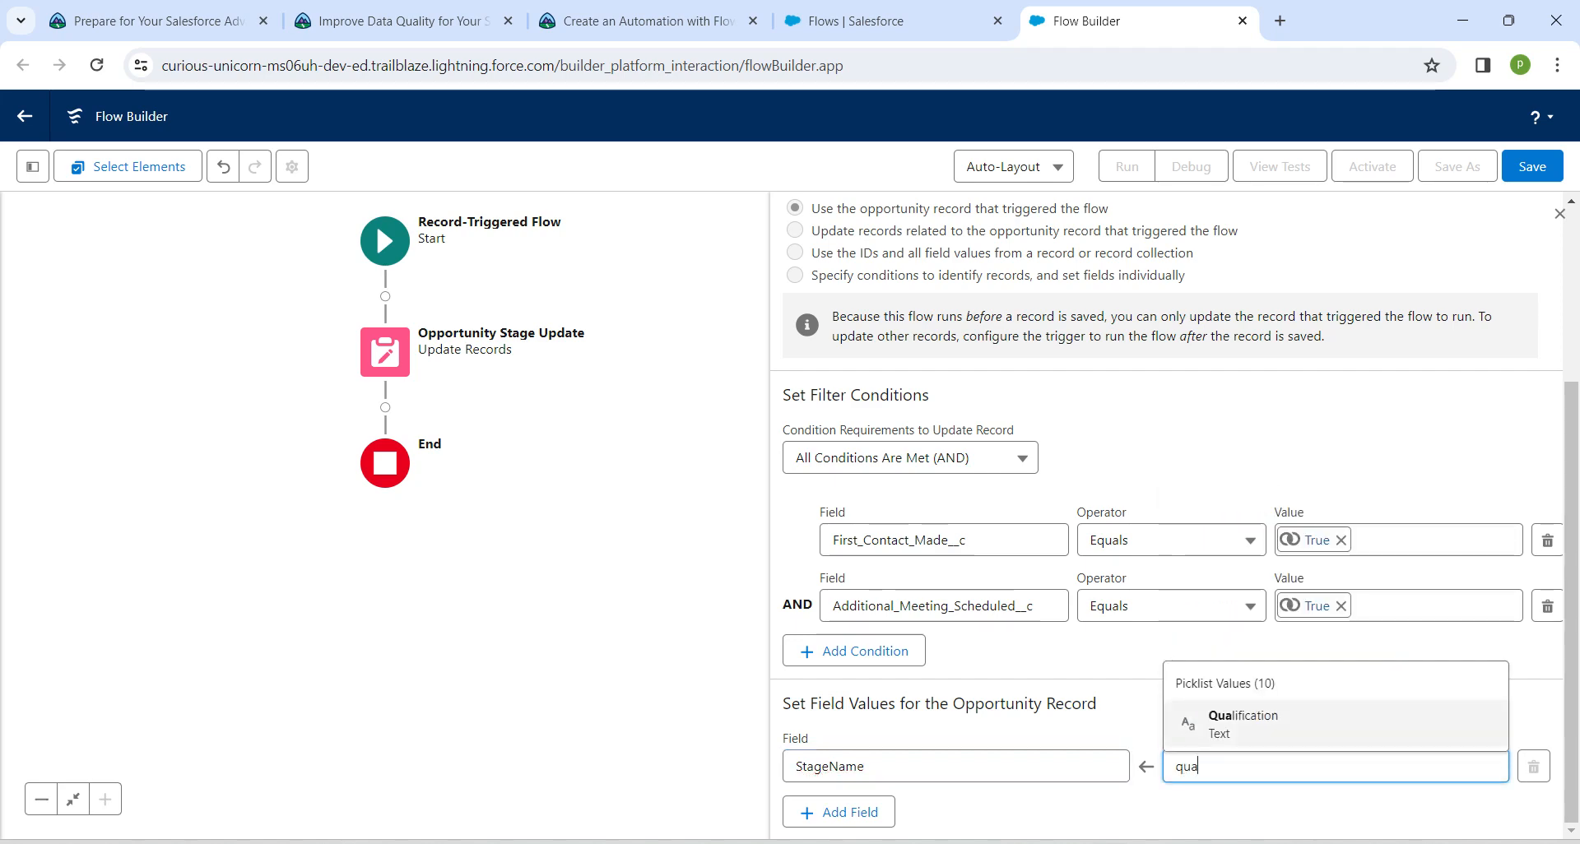
{"action": "key", "text": "Return"}
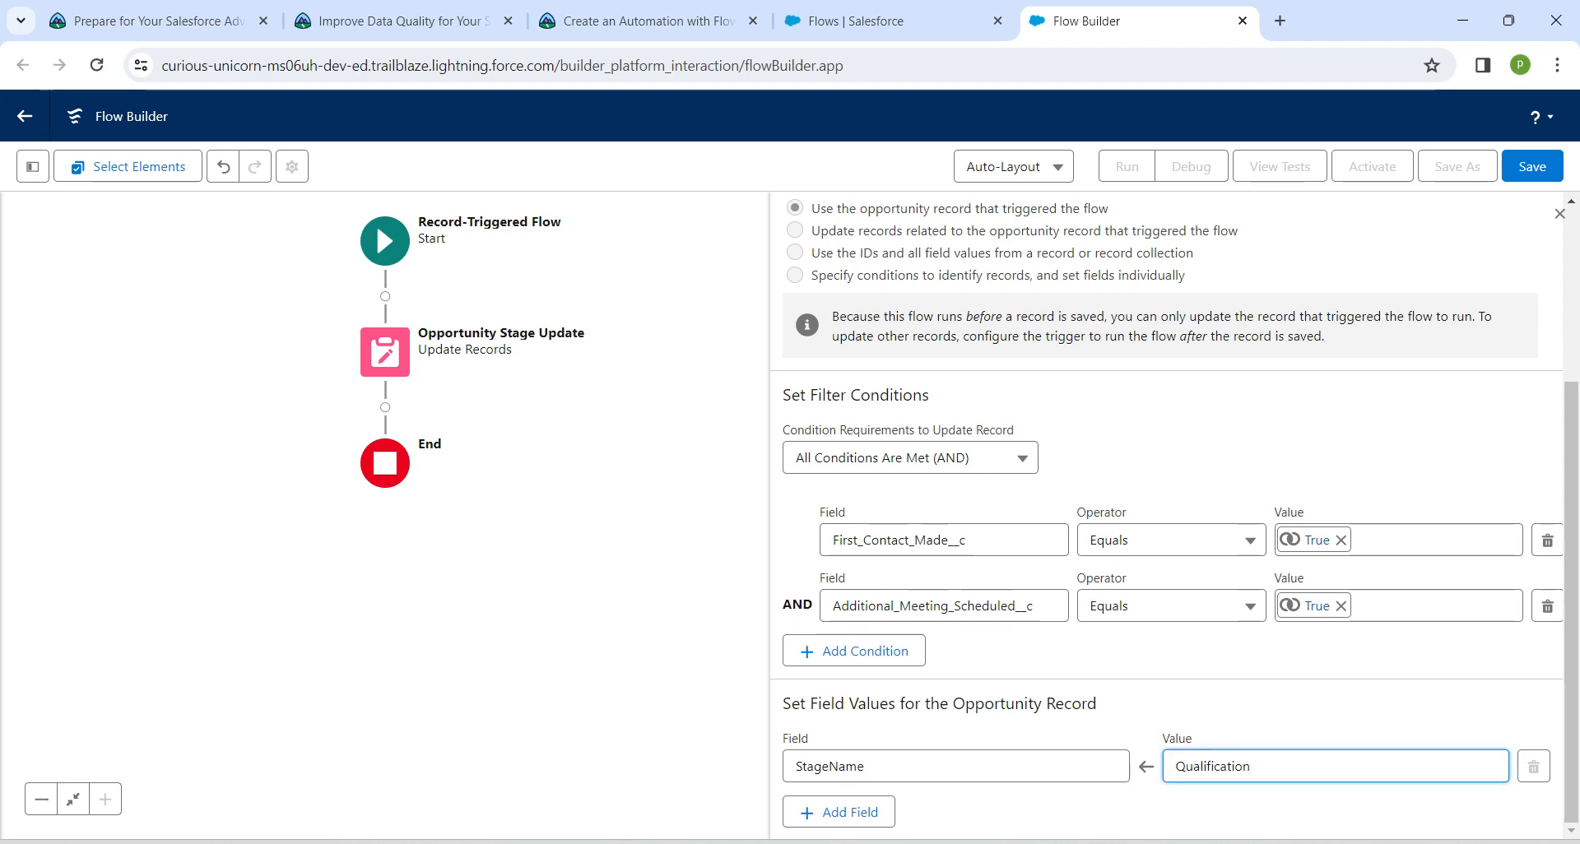
{"action": "key", "text": "Tab"}
Start saving the flow, copy its label Opportunity Stage to Qualification from the Trailhead instructions, and generate the API name
{"action": "left_click", "coordinate": [1532, 166]}
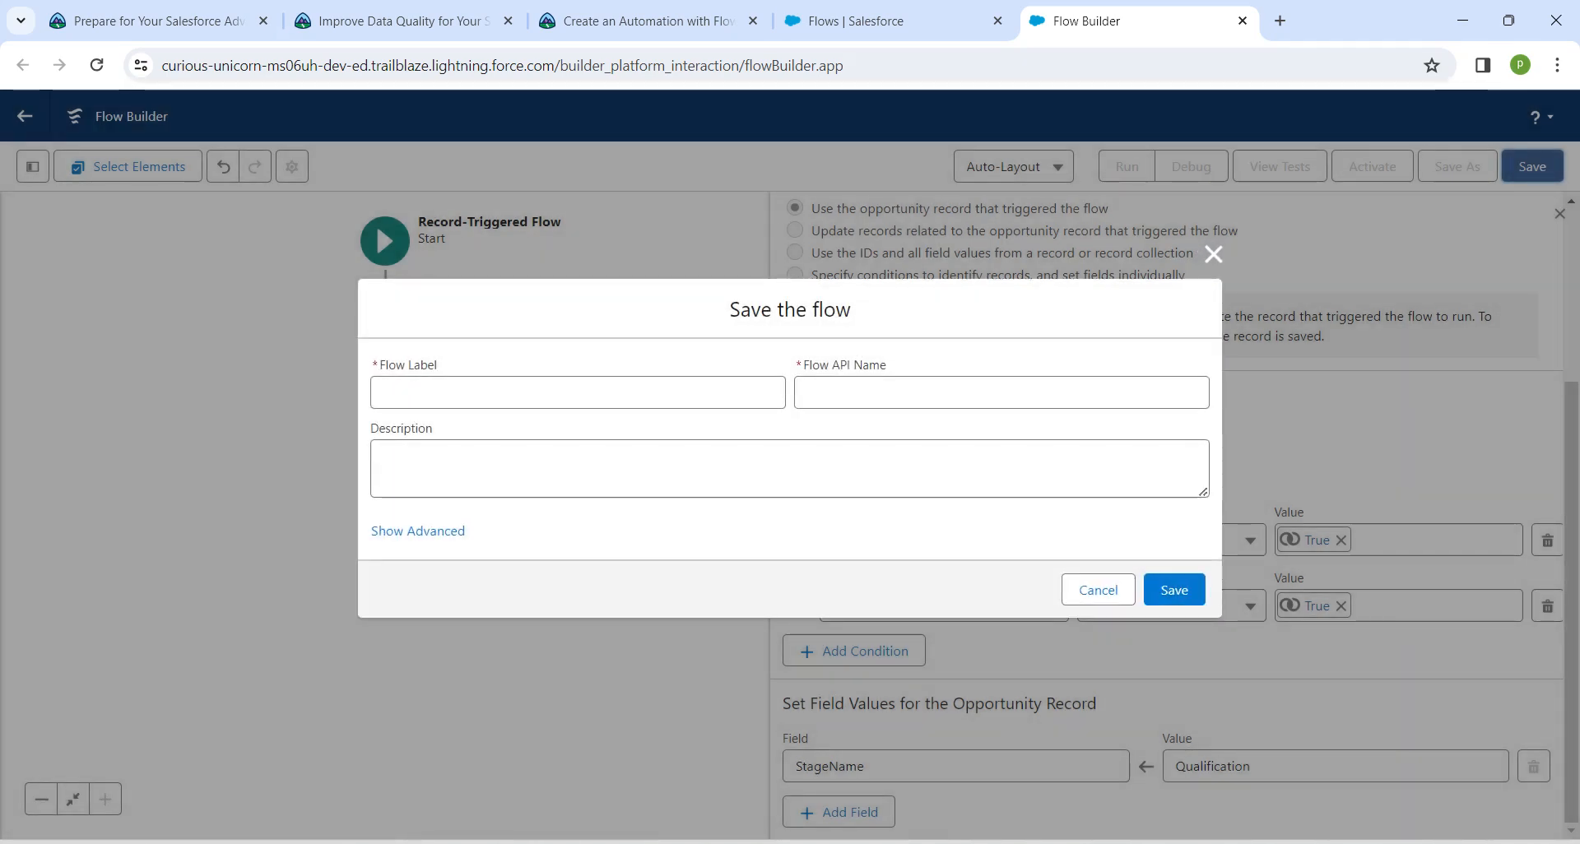
{"action": "left_click", "coordinate": [638, 20]}
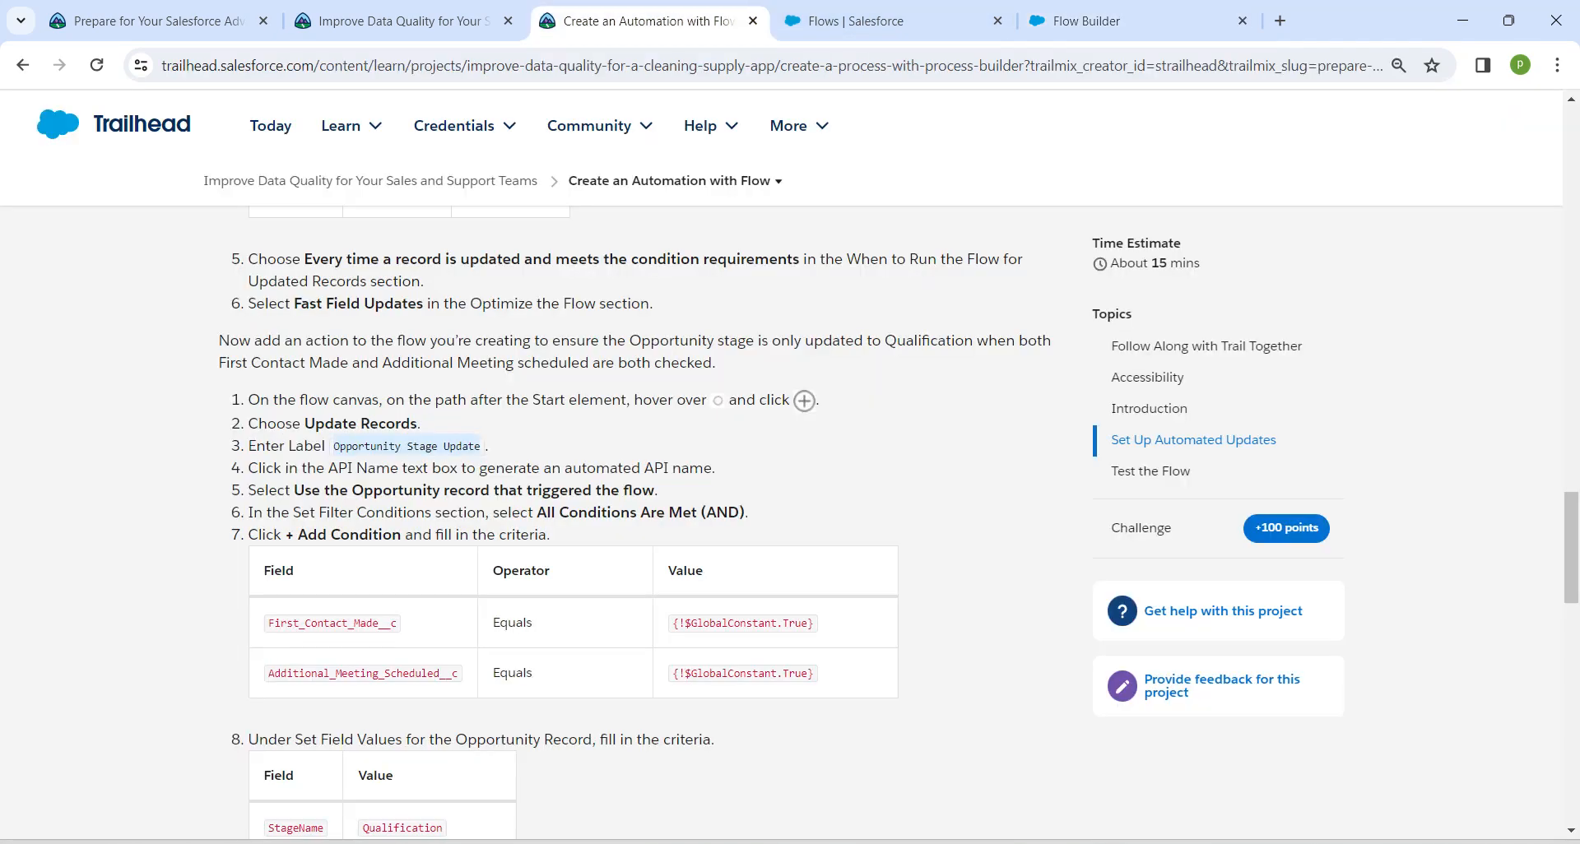
{"action": "scroll", "coordinate": [633, 527], "scroll_direction": "down", "scroll_amount": 5}
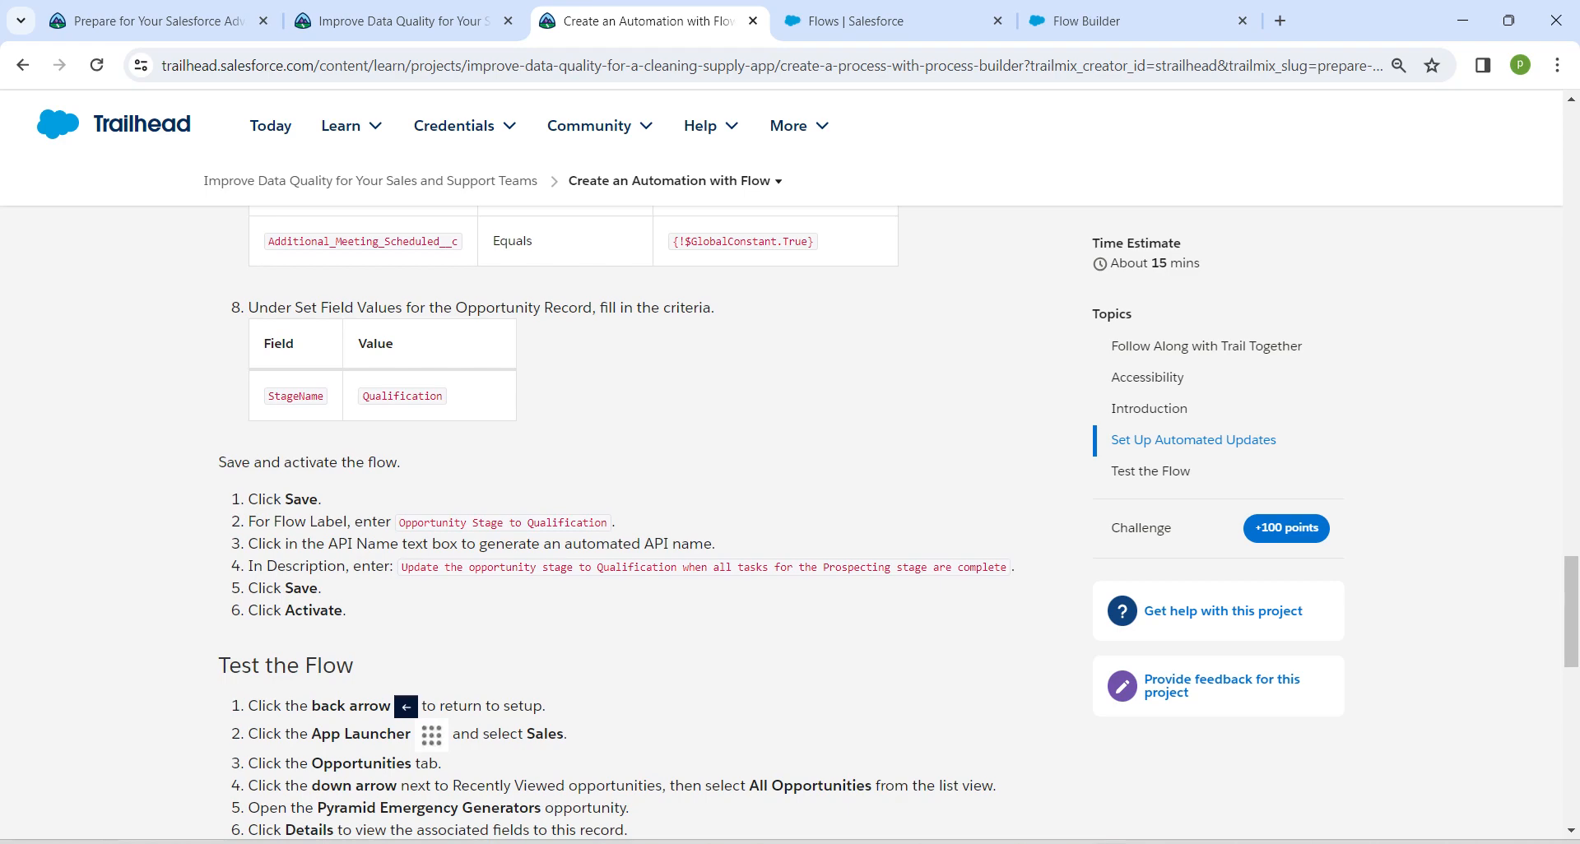
{"action": "left_click_drag", "start_coordinate": [401, 523], "coordinate": [609, 523]}
{"action": "key", "text": "ctrl+c"}
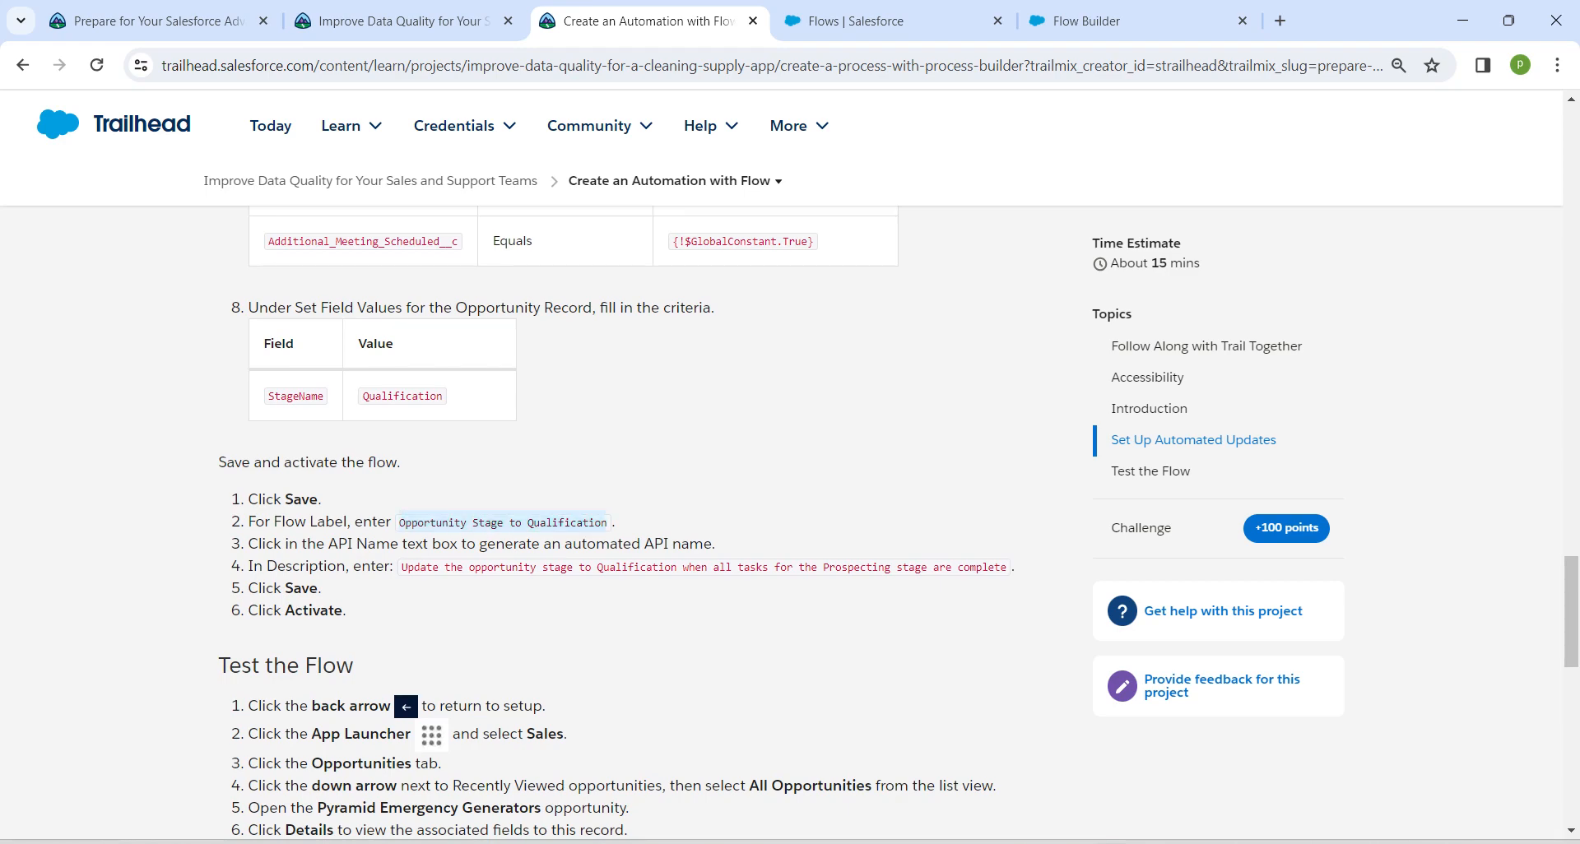
{"action": "left_click", "coordinate": [1136, 20]}
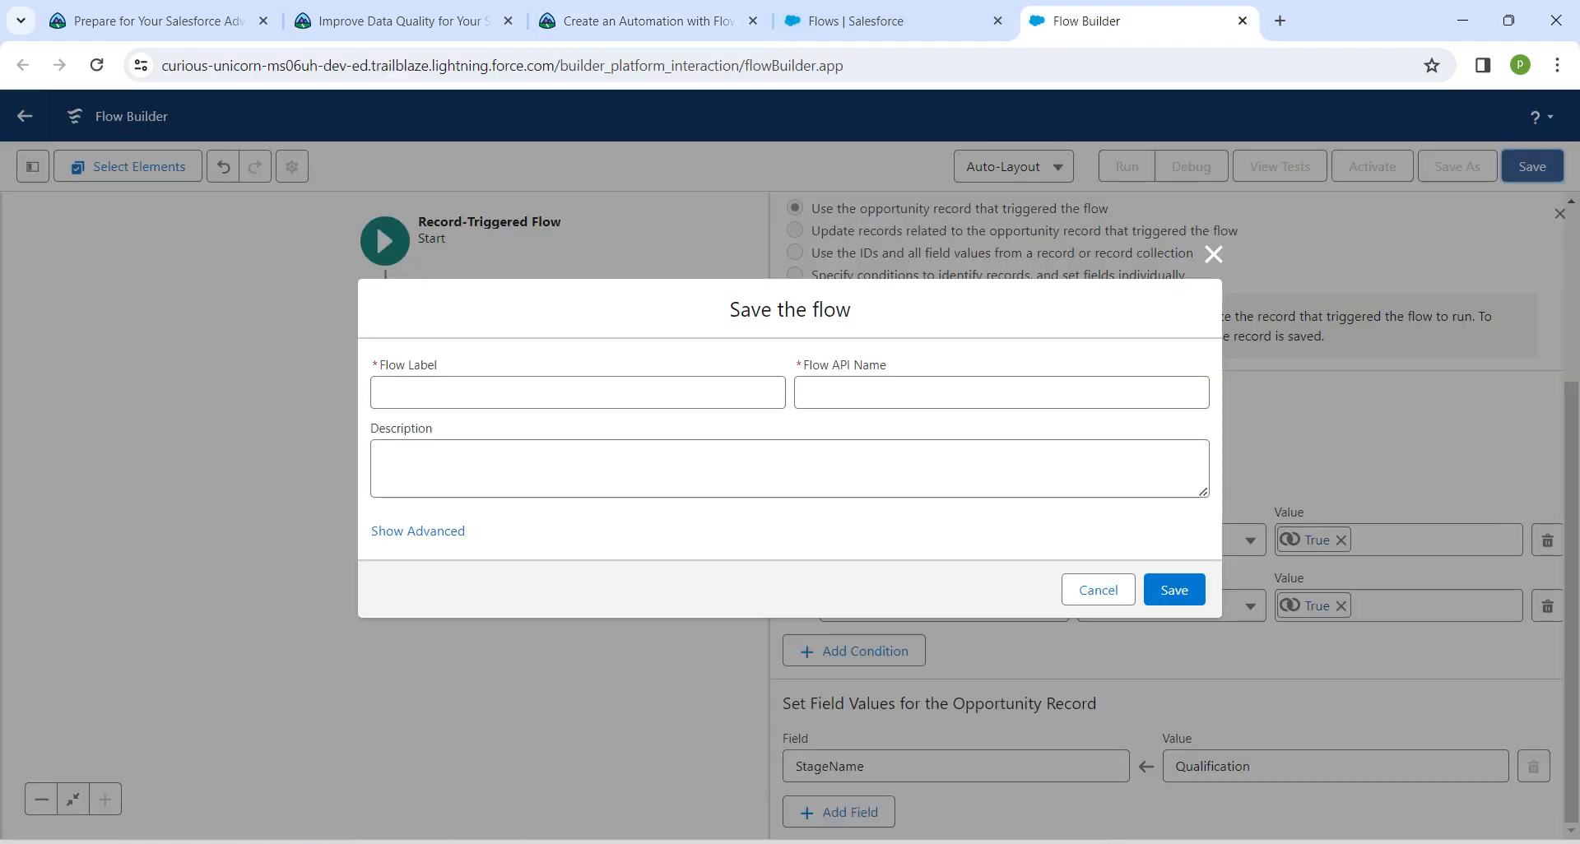
{"action": "left_click", "coordinate": [577, 393]}
{"action": "key", "text": "ctrl+v"}
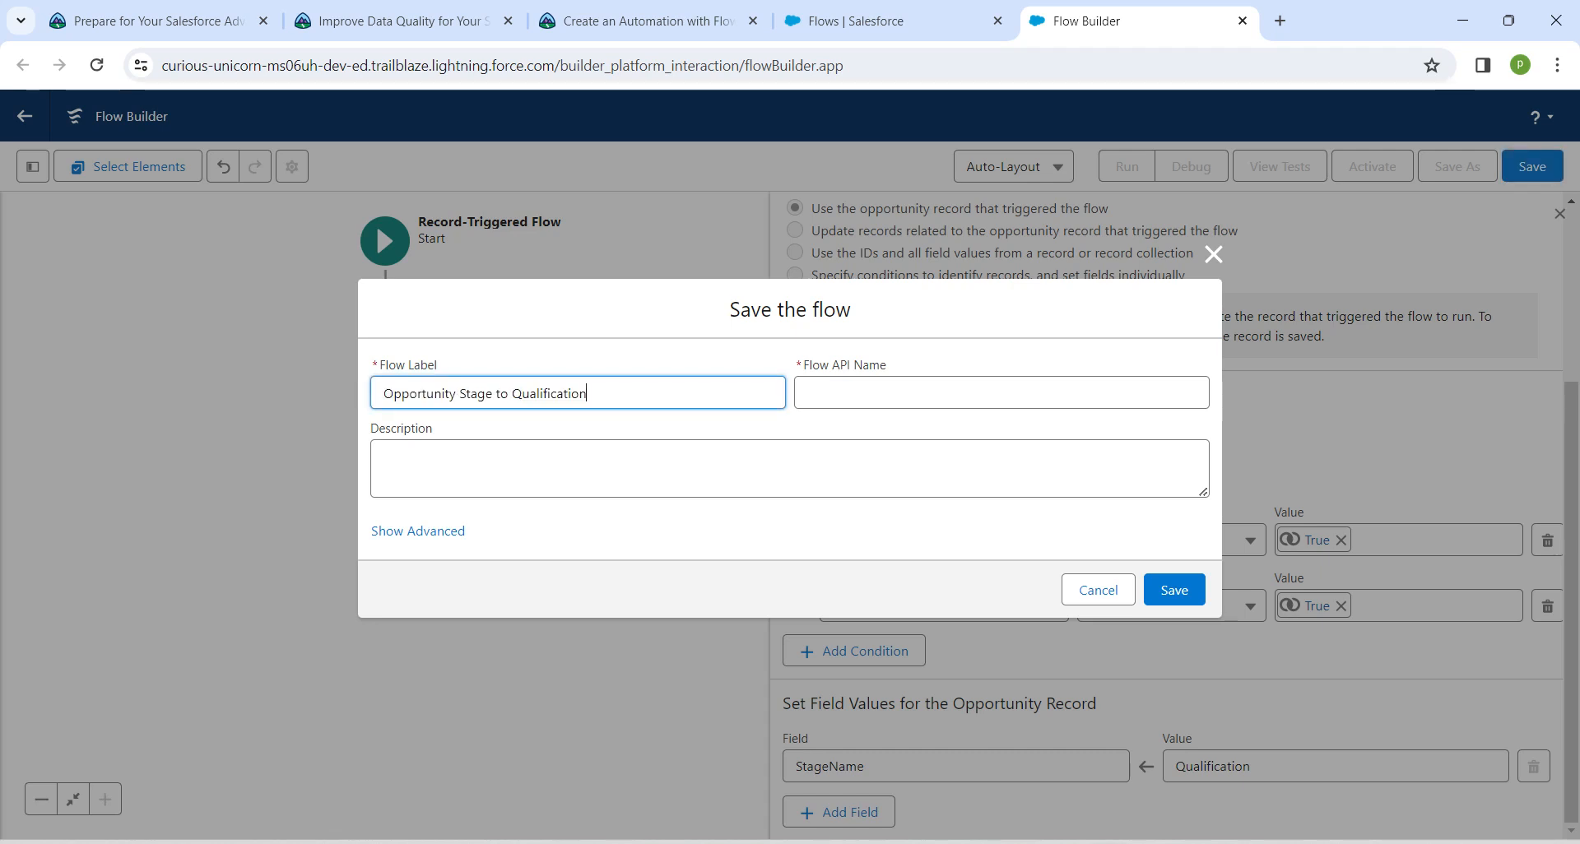
{"action": "left_click", "coordinate": [790, 469]}
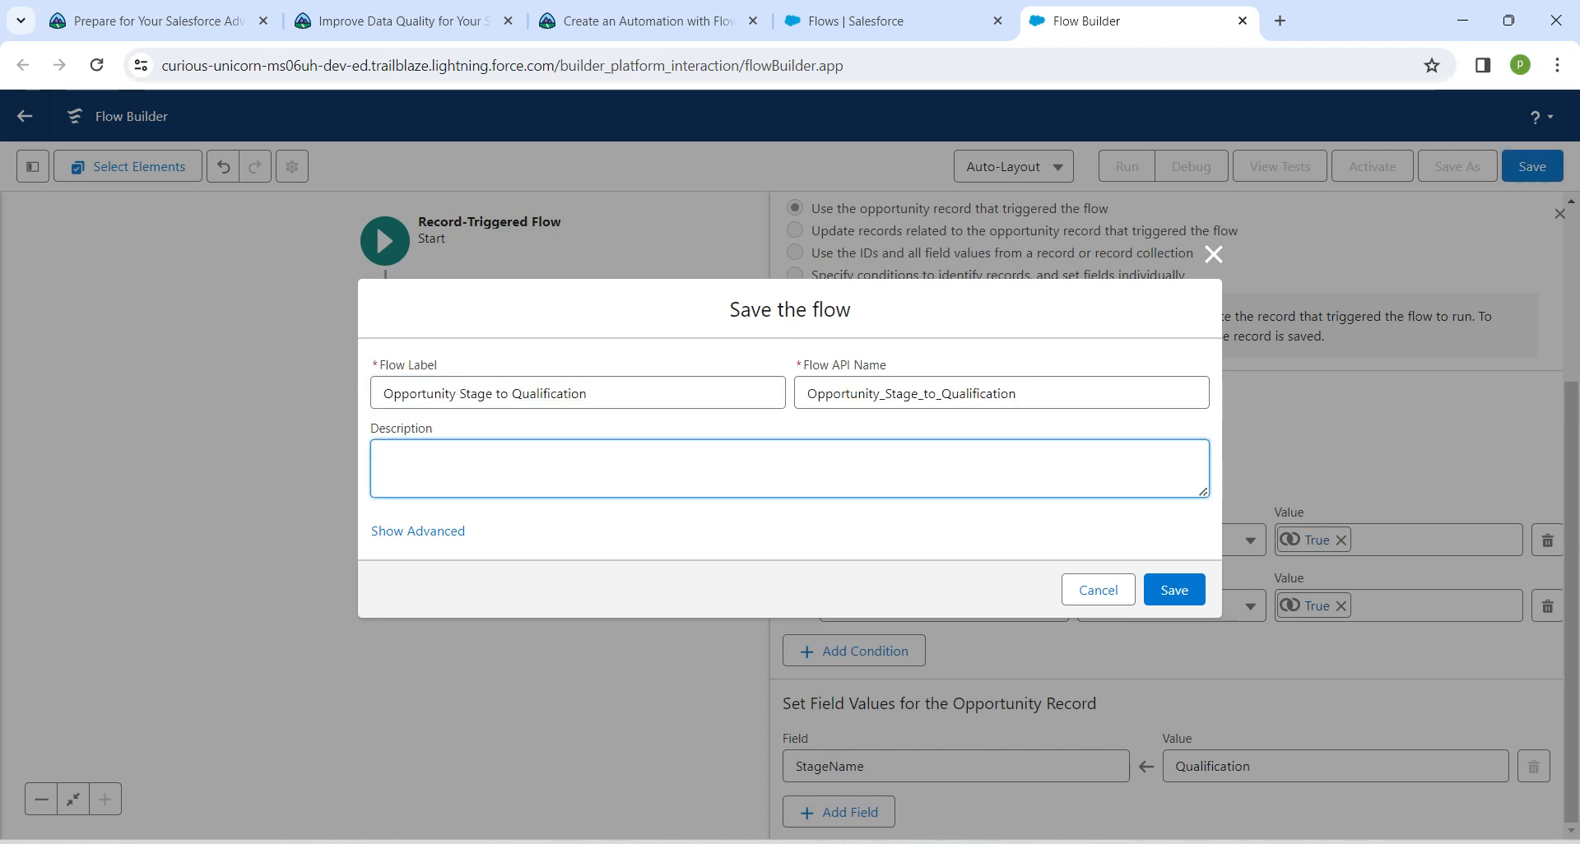
Copy the flow description "Update the opportunity stage to Qualification when all tasks for the Prospecting stage are complete" from the Trailhead instructions into the save dialog
{"action": "key", "text": "alt+Tab"}
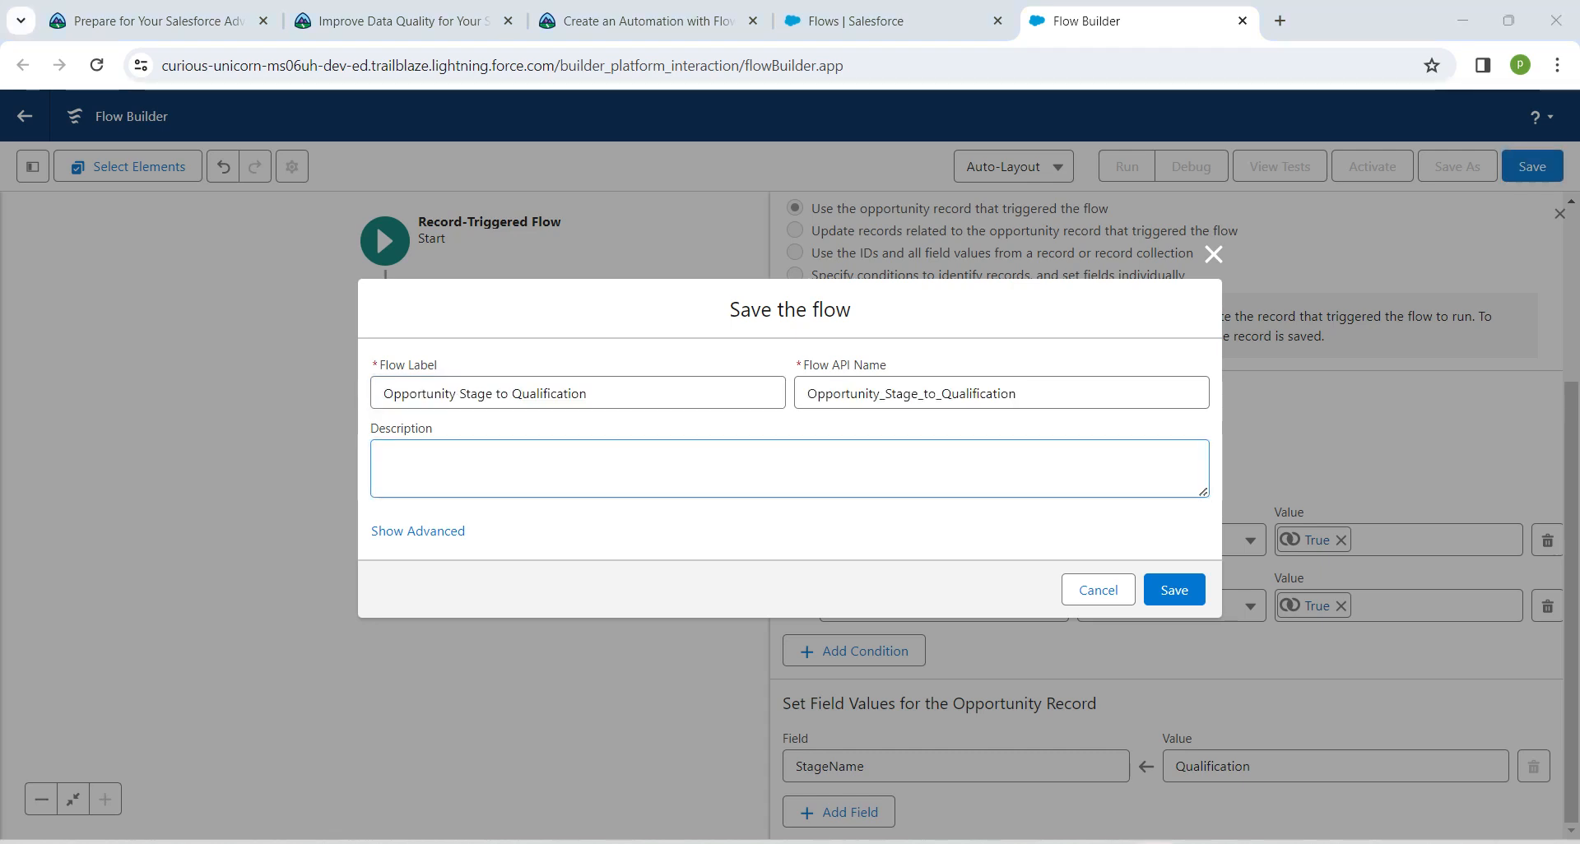
{"action": "left_click", "coordinate": [648, 21]}
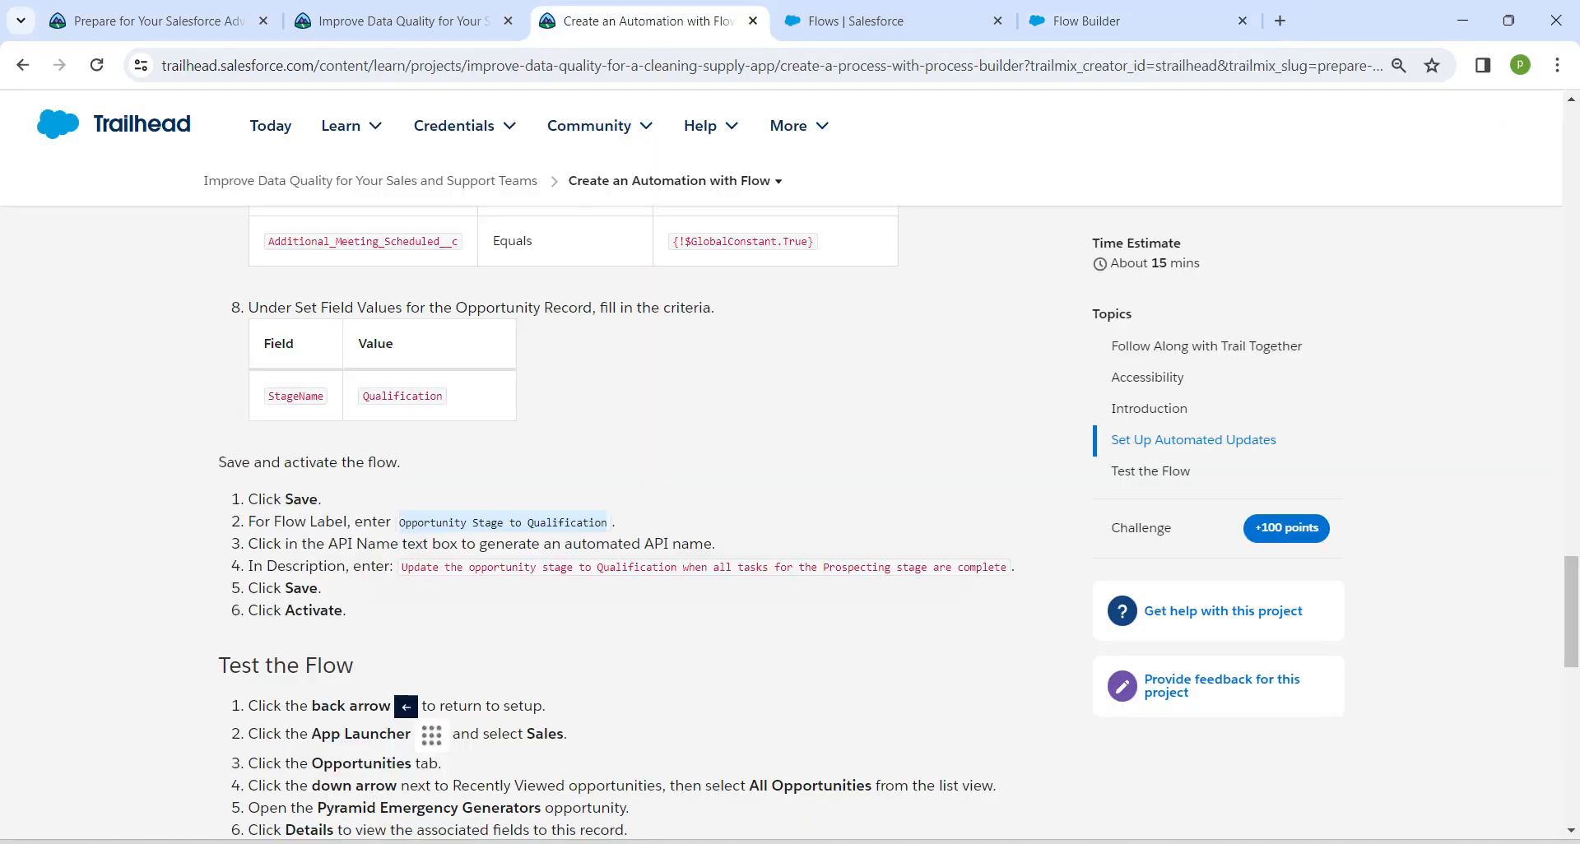
{"action": "left_click_drag", "start_coordinate": [401, 568], "coordinate": [1009, 580]}
{"action": "key", "text": "ctrl+c"}
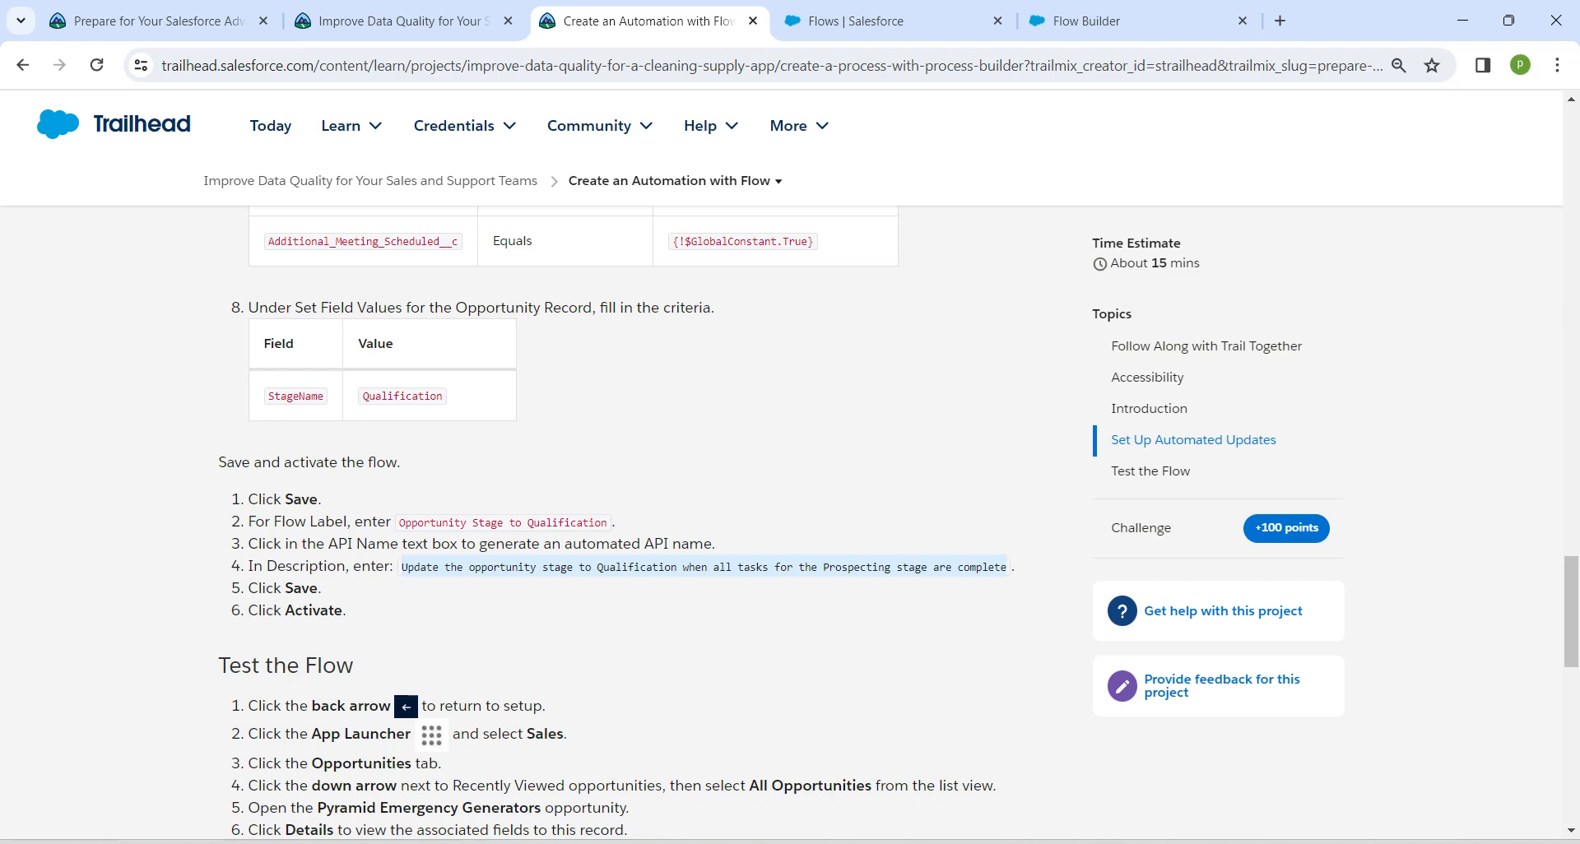
{"action": "left_click", "coordinate": [1107, 22]}
{"action": "key", "text": "ctrl+v"}
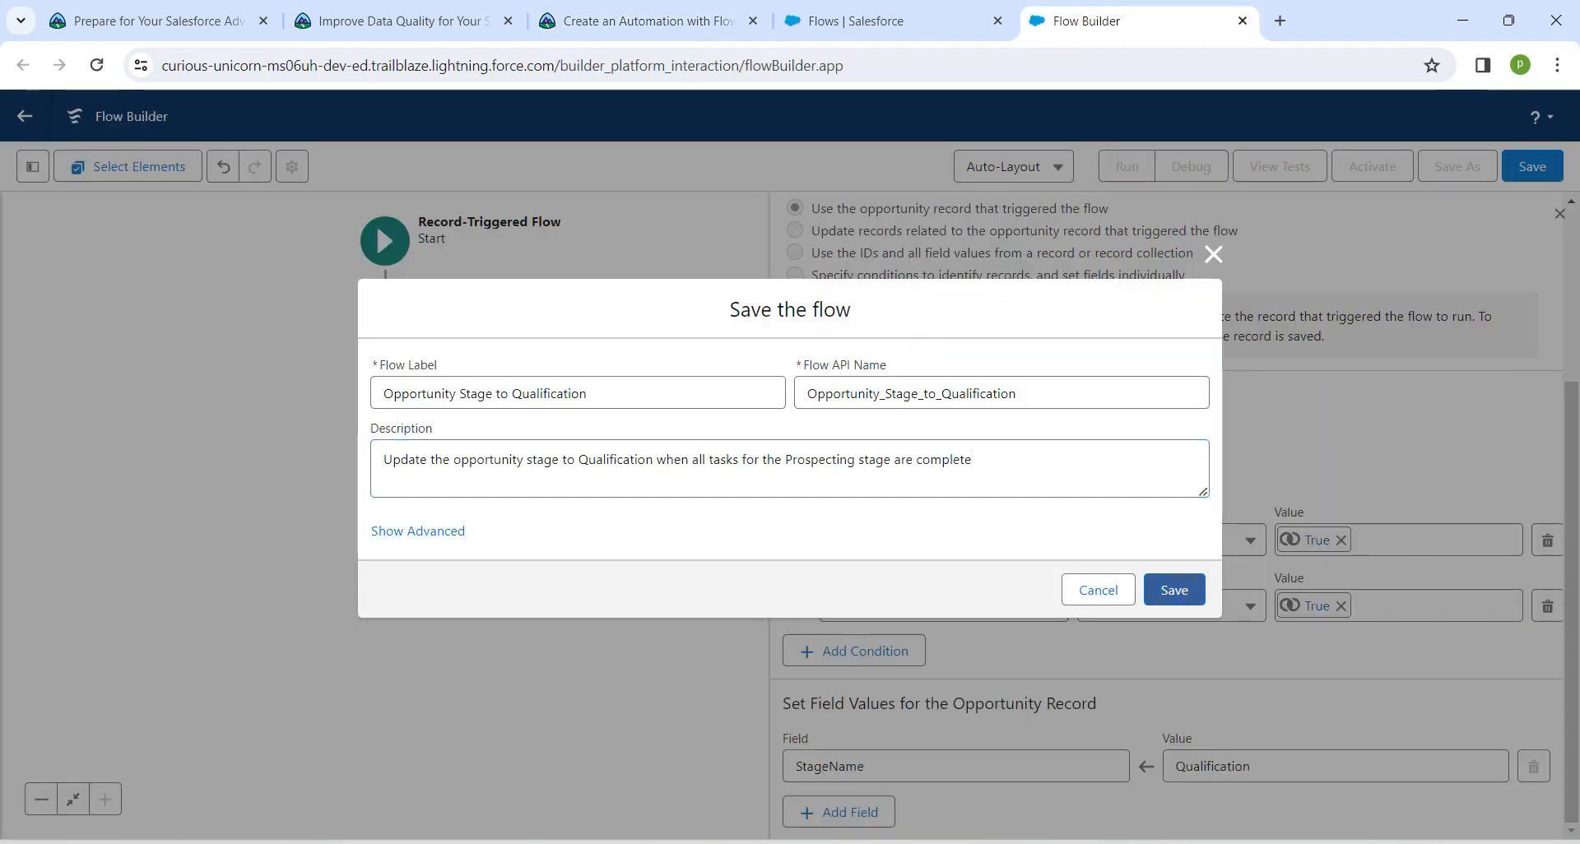
Save the Opportunity Stage to Qualification flow and activate it
{"action": "left_click", "coordinate": [1174, 590]}
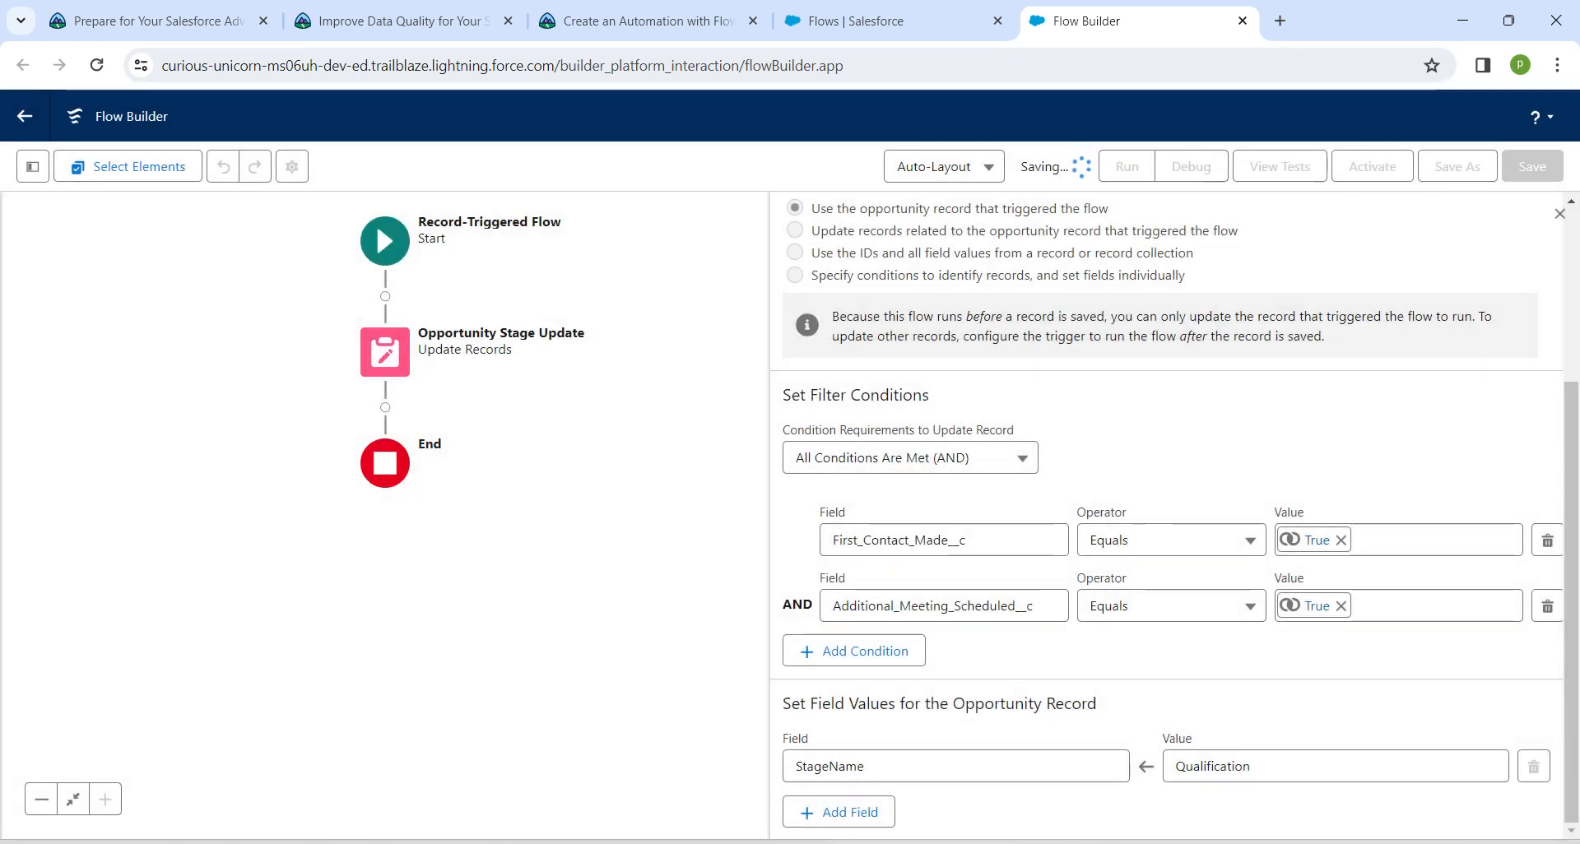
{"action": "left_click", "coordinate": [1372, 166]}
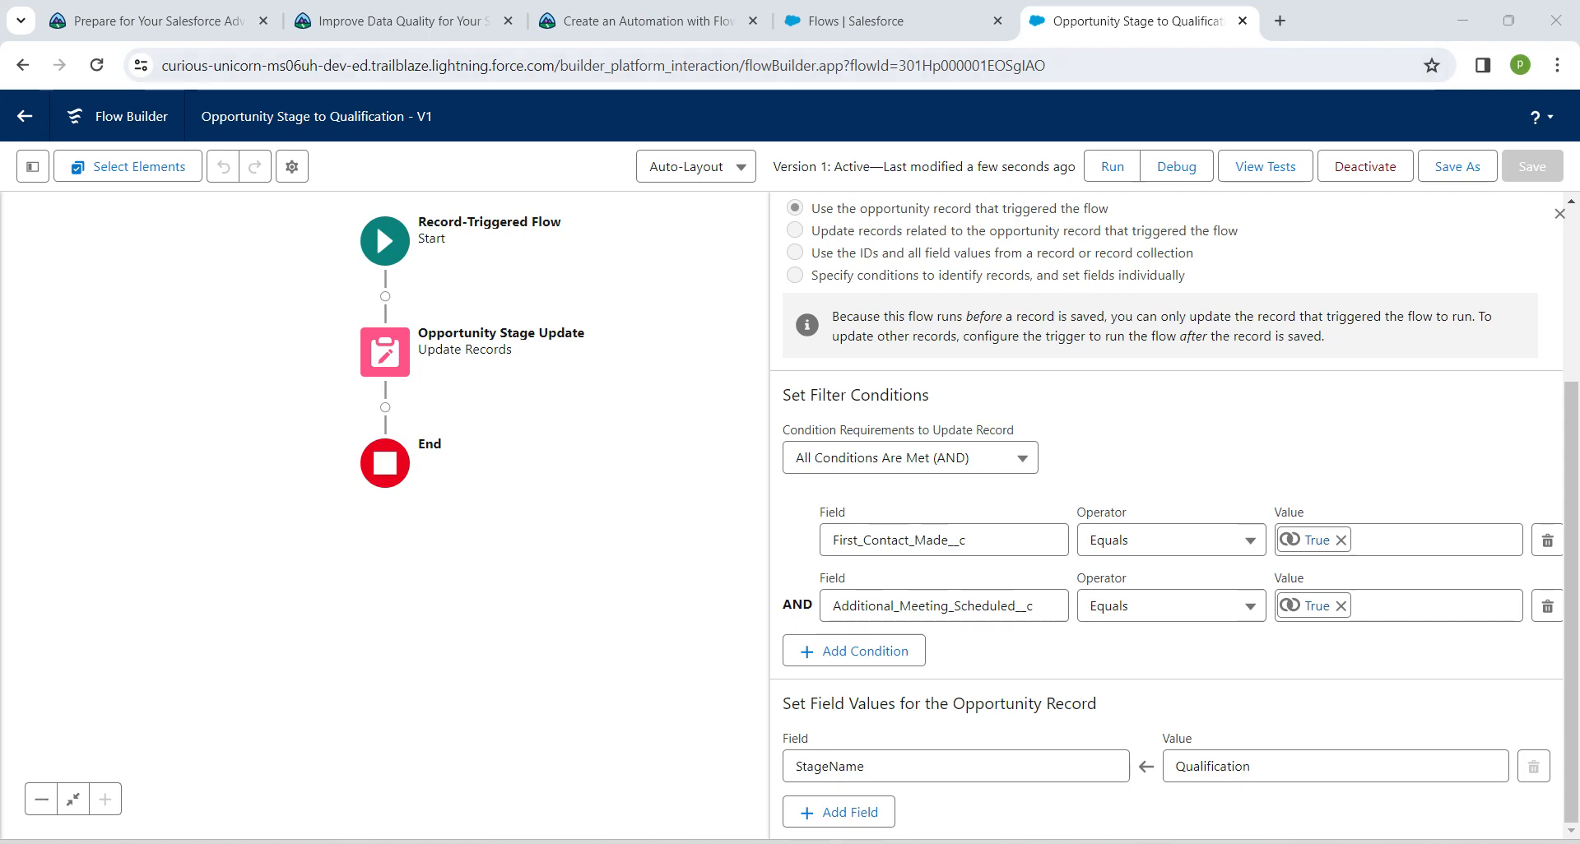
Switch to the Trailhead instructions and try to verify the Create an Automation with Flow step for 100 points
{"action": "left_click", "coordinate": [637, 21]}
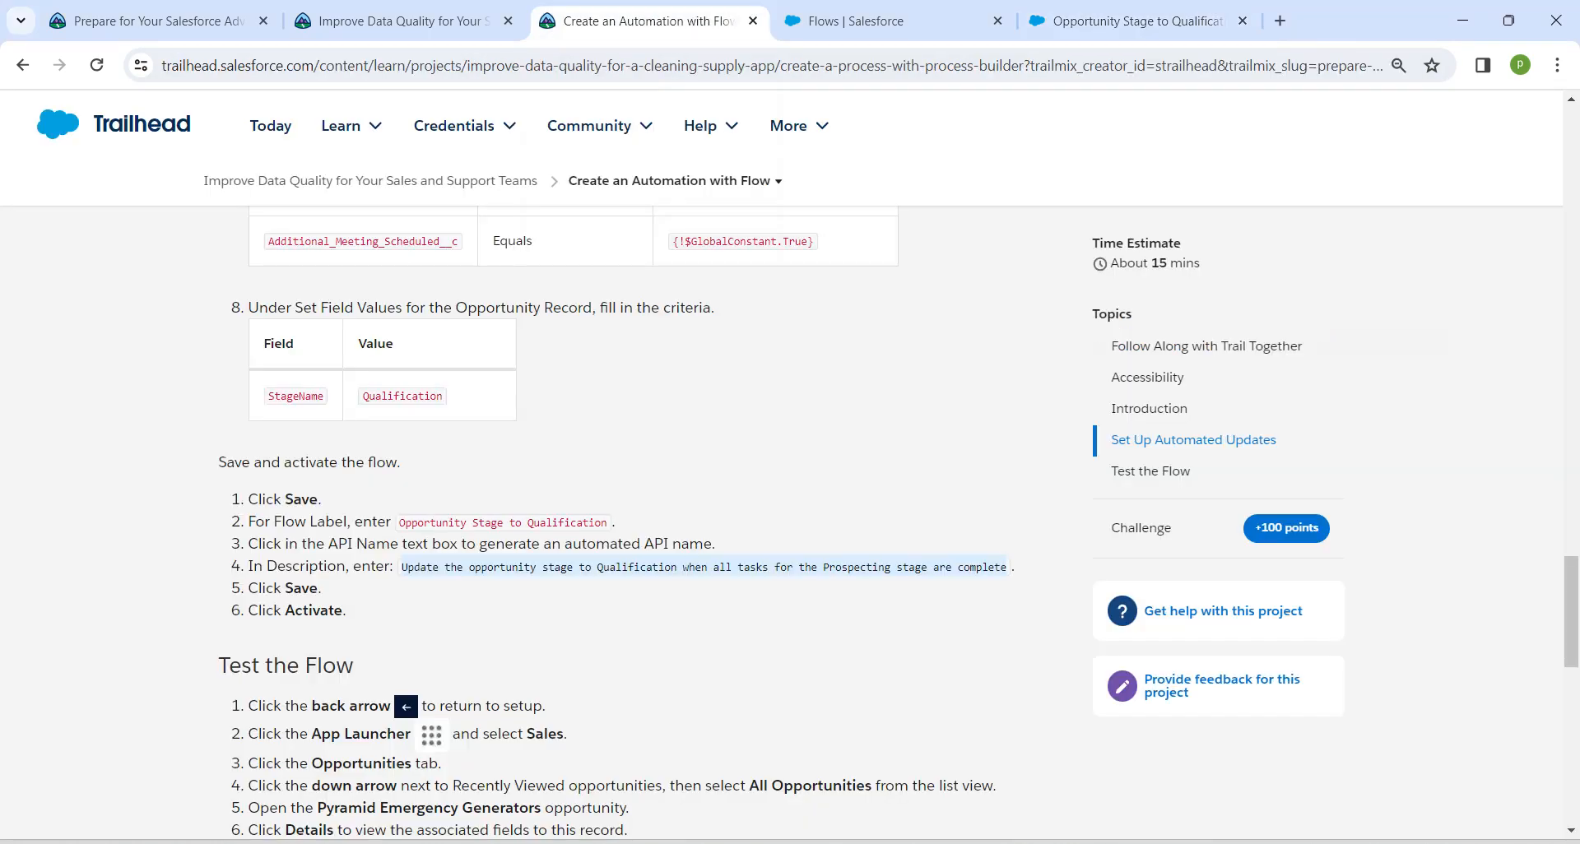
{"action": "scroll", "coordinate": [403, 685], "scroll_direction": "down", "scroll_amount": 3}
{"action": "scroll", "coordinate": [403, 685], "scroll_direction": "down", "scroll_amount": 3}
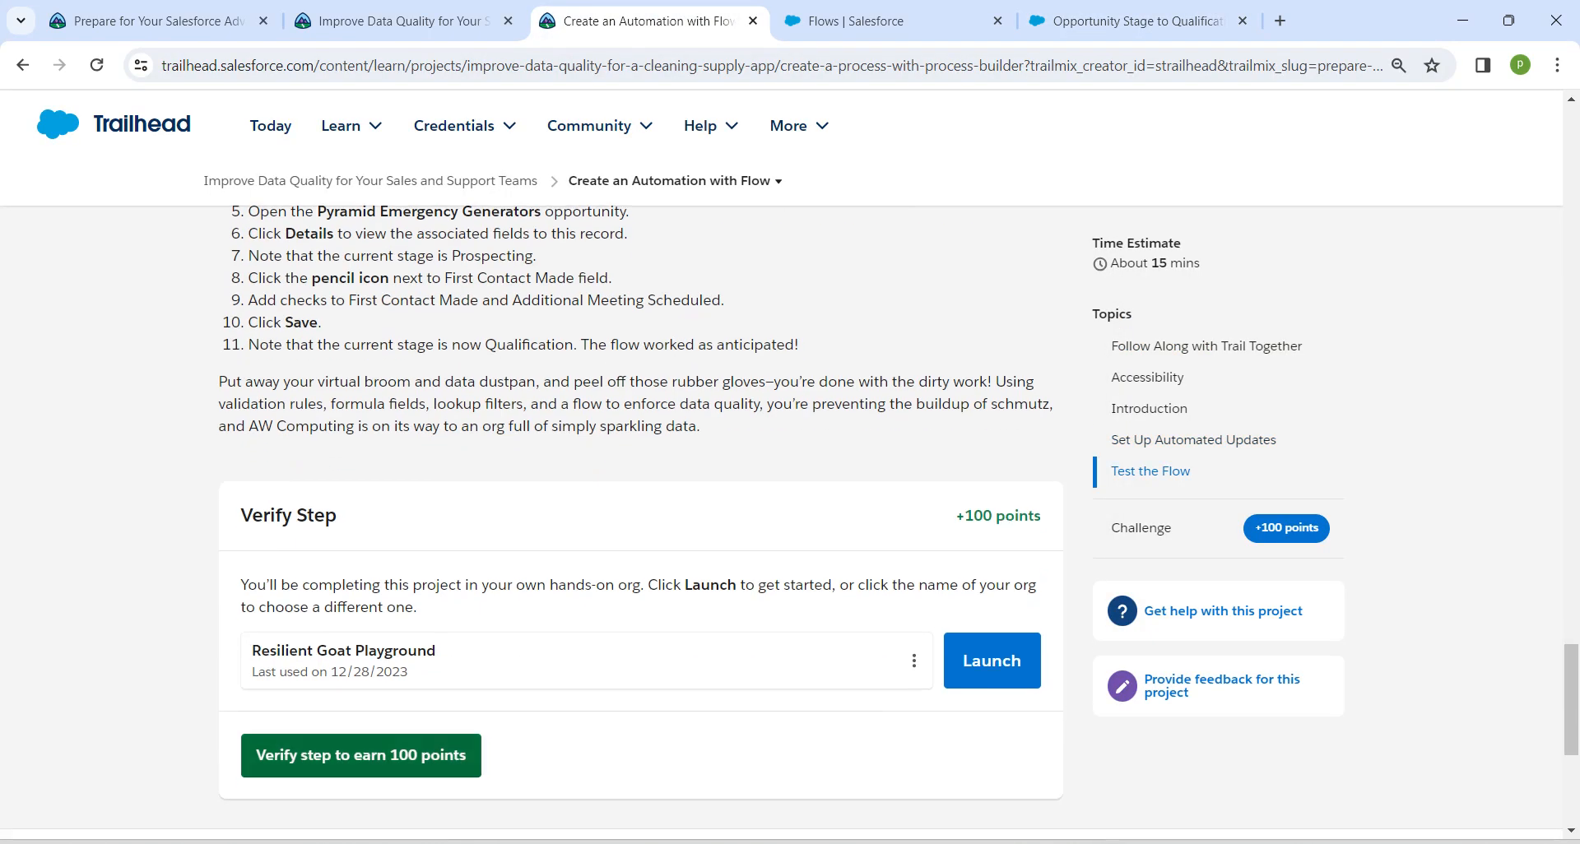
{"action": "left_click", "coordinate": [361, 754]}
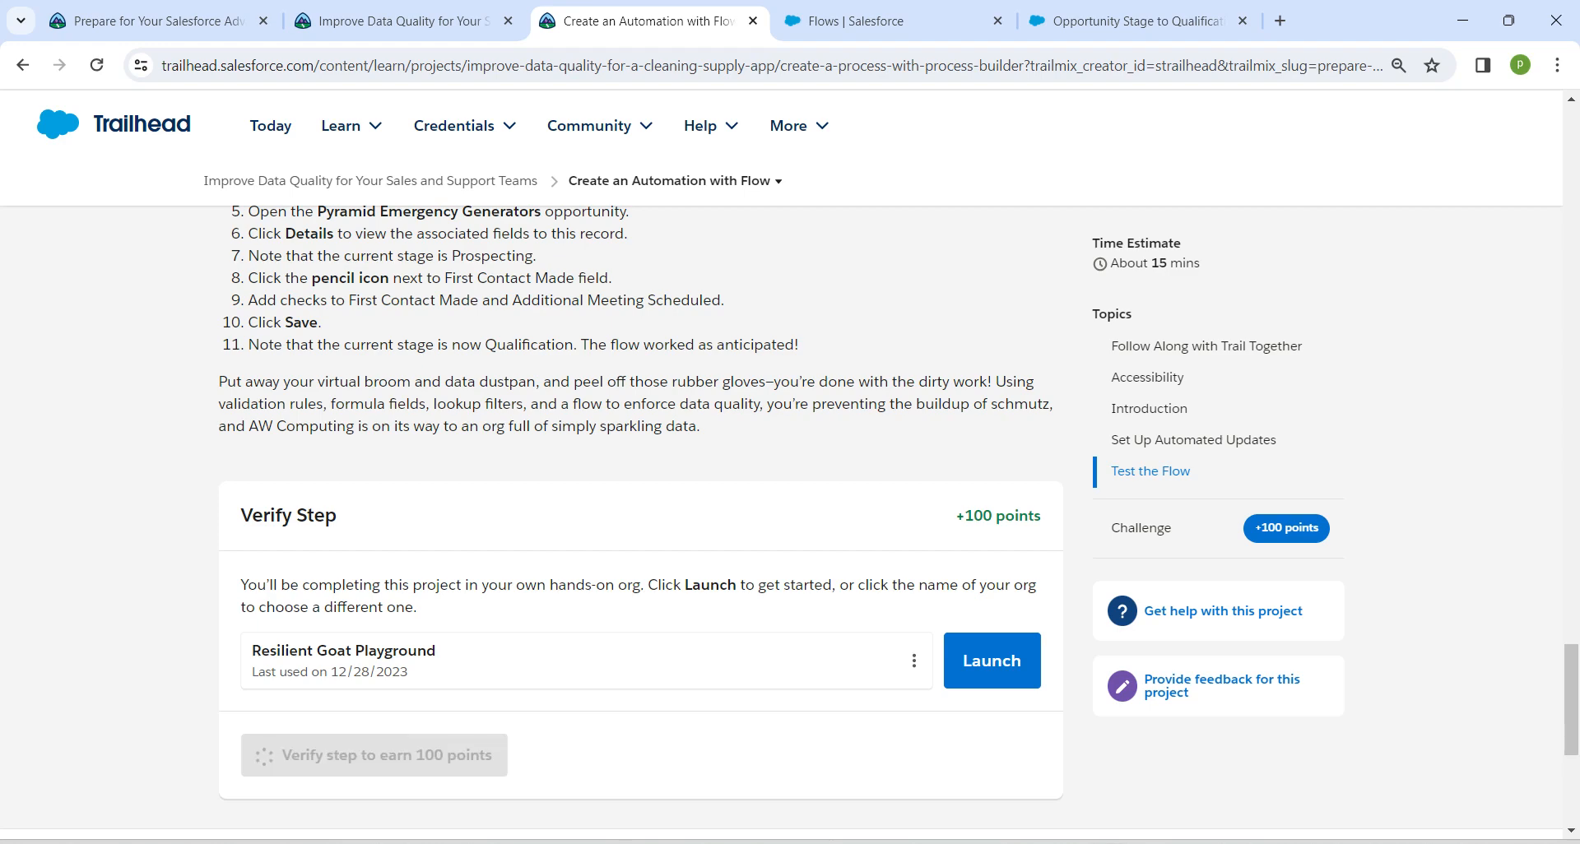
Read the Test the Flow instructions and the verification feedback on the Trailhead page
{"action": "scroll", "coordinate": [639, 521], "scroll_direction": "up", "scroll_amount": 3}
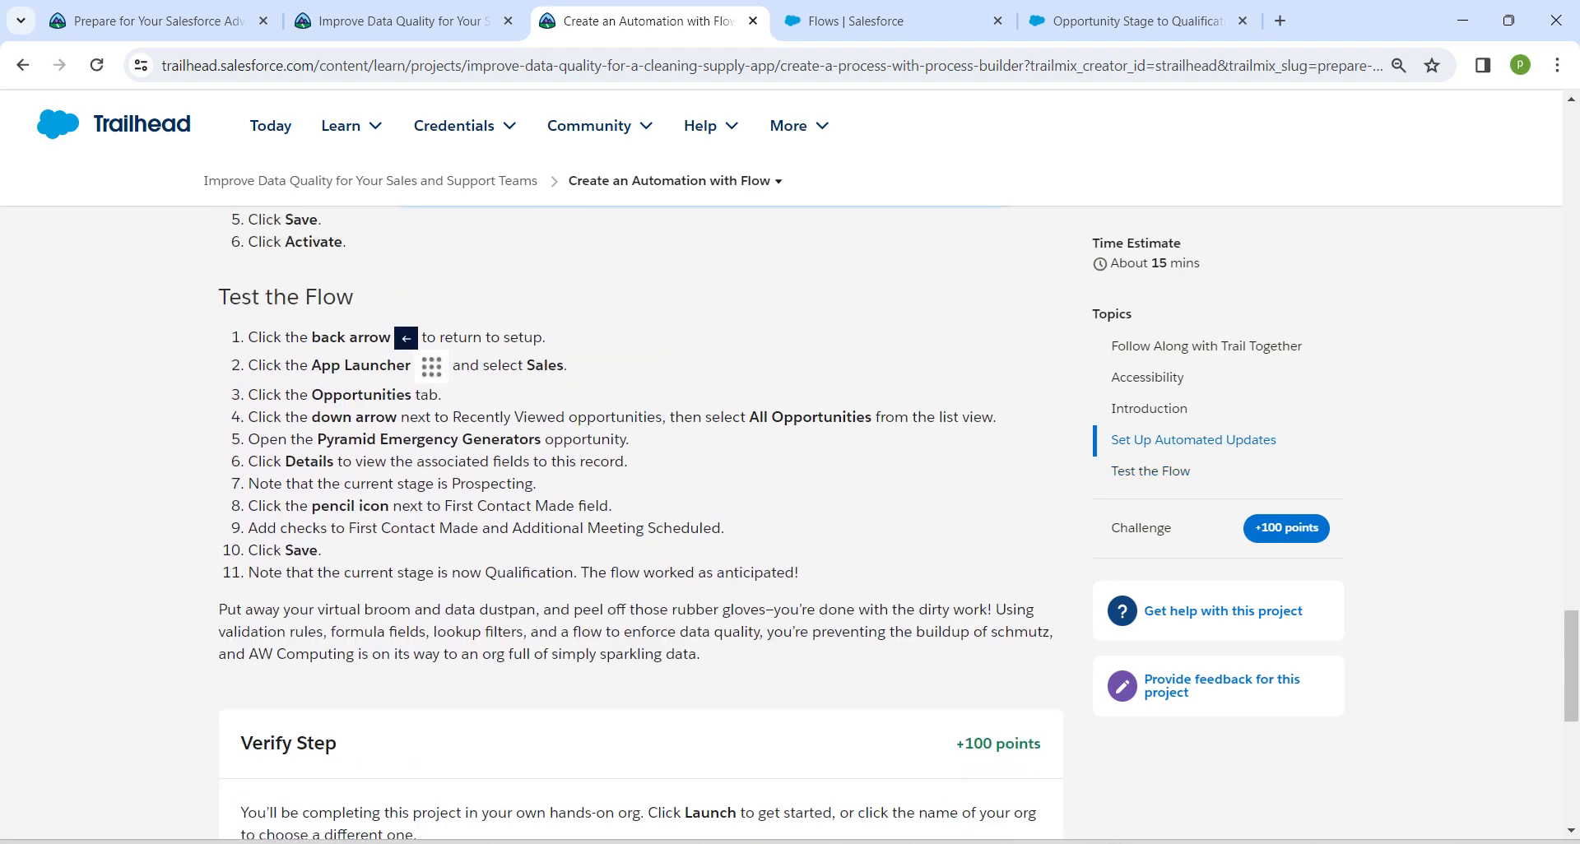
{"action": "left_click_drag", "start_coordinate": [219, 296], "coordinate": [353, 296]}
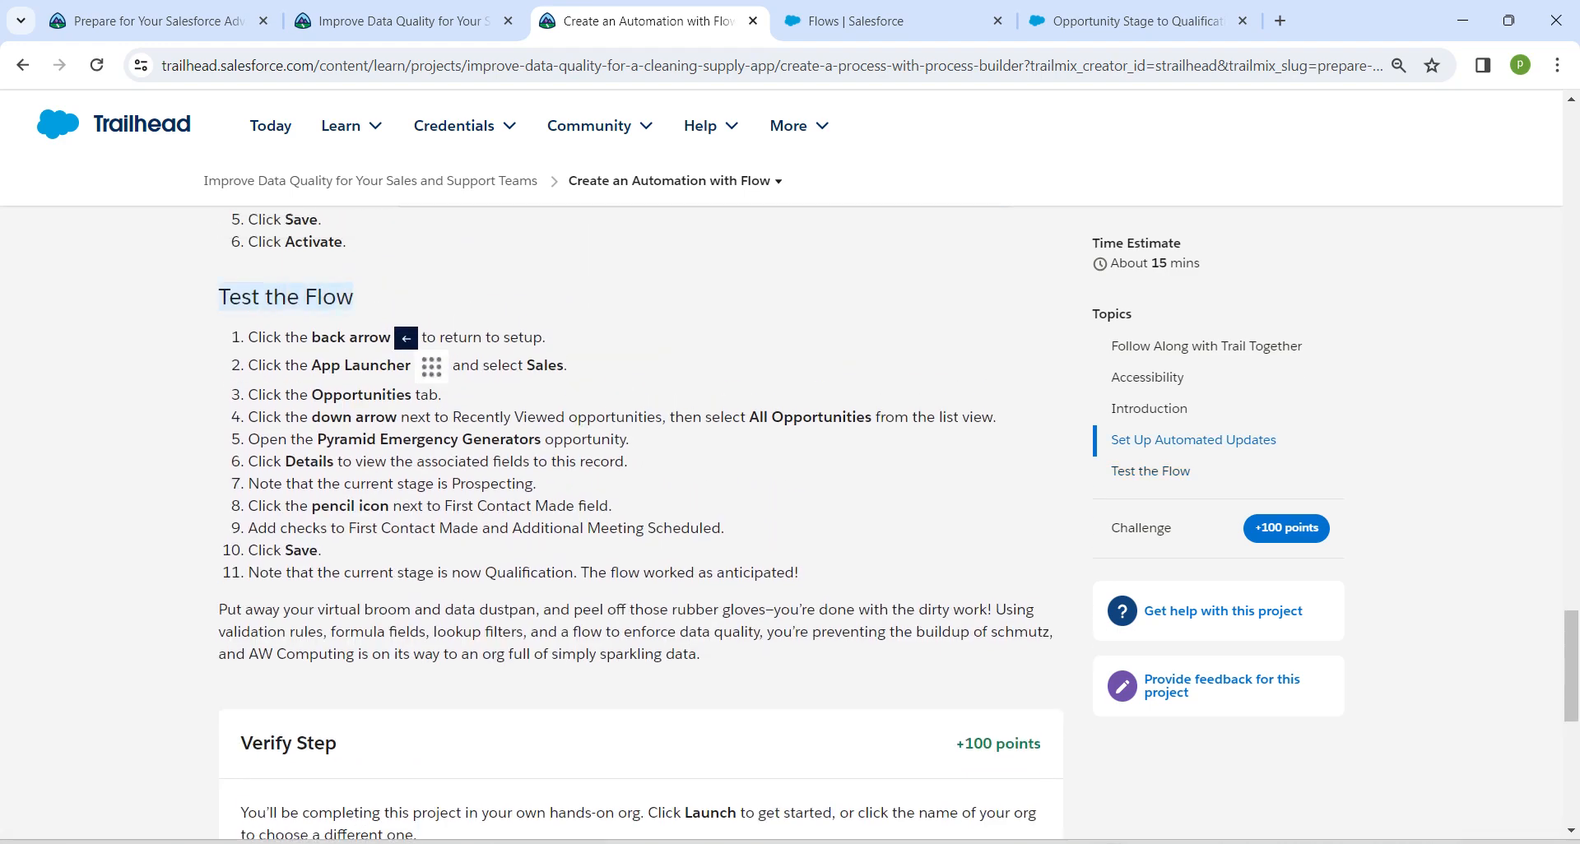
{"action": "left_click", "coordinate": [403, 316]}
{"action": "scroll", "coordinate": [403, 316], "scroll_direction": "down", "scroll_amount": 3}
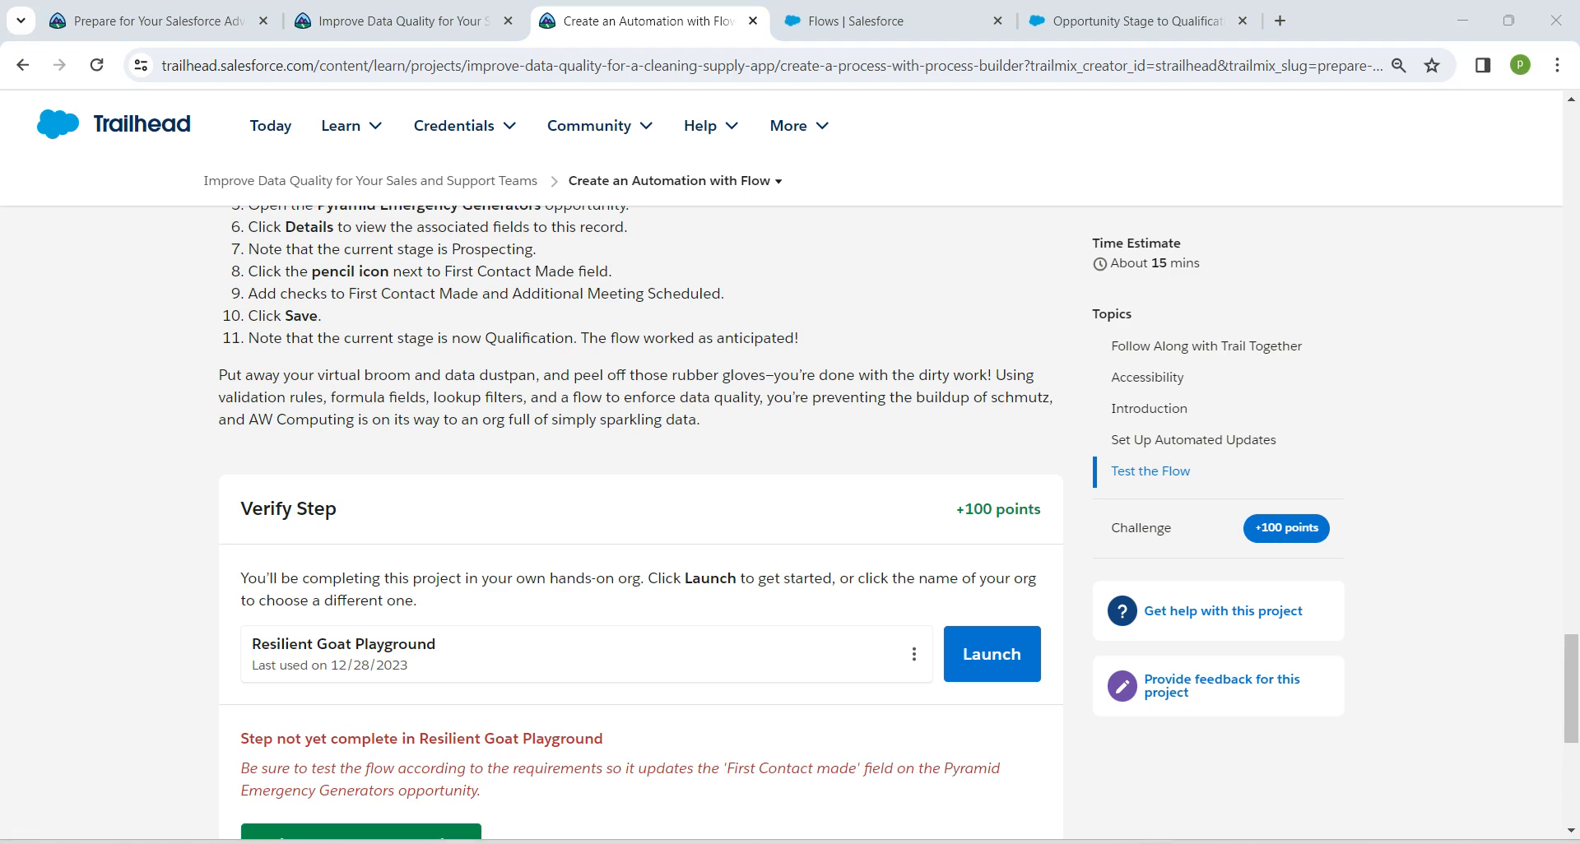
{"action": "scroll", "coordinate": [640, 527], "scroll_direction": "up", "scroll_amount": 3}
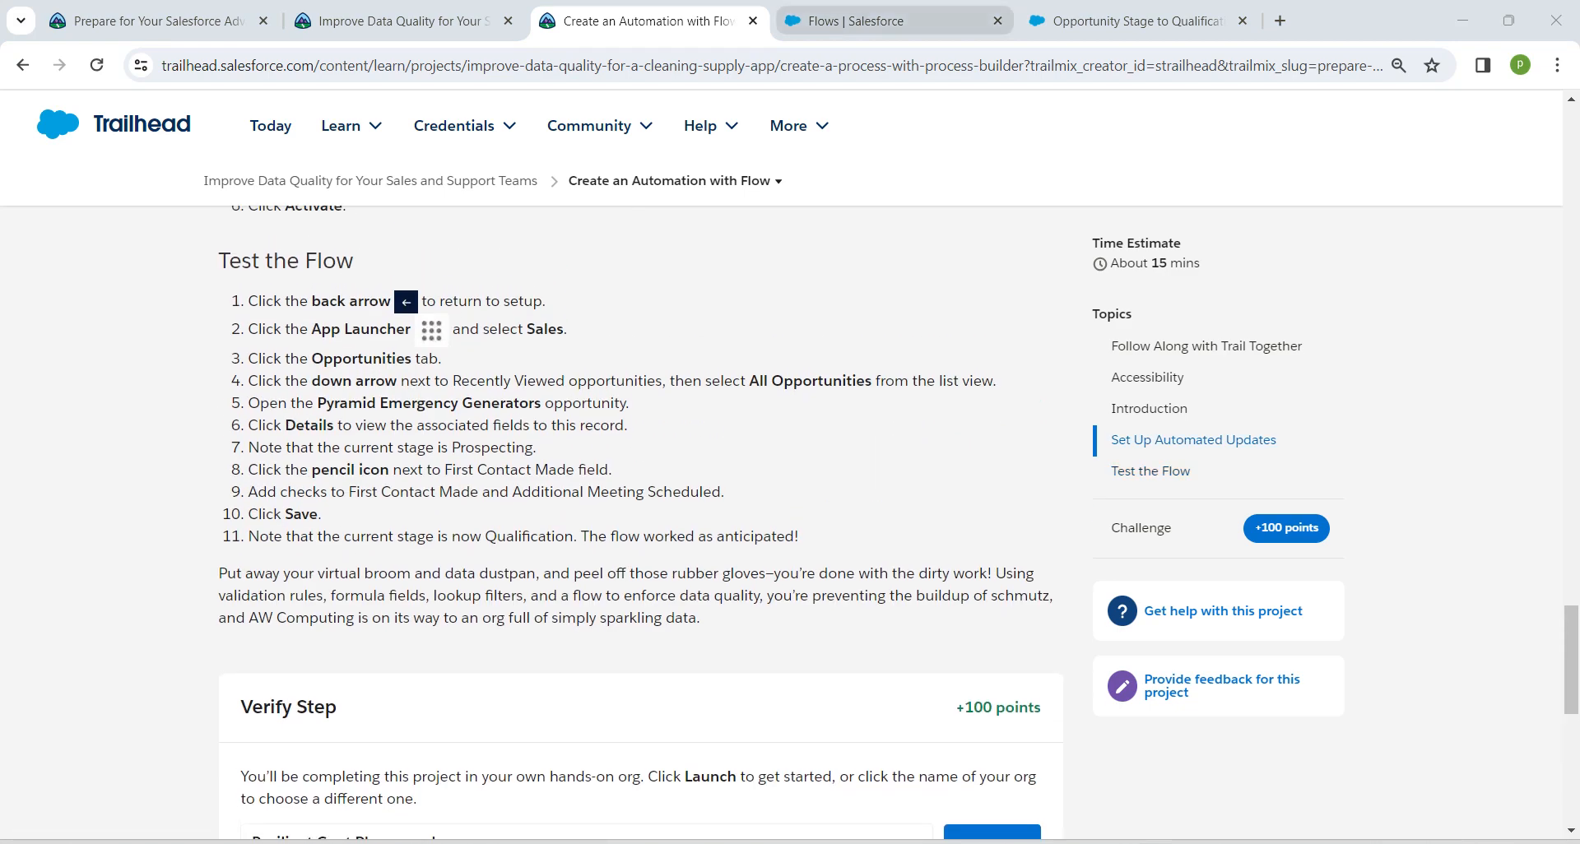
Switch back to Salesforce, leave the flow for Setup, and open the Sales app
{"action": "left_click", "coordinate": [856, 21]}
{"action": "left_click", "coordinate": [1136, 21]}
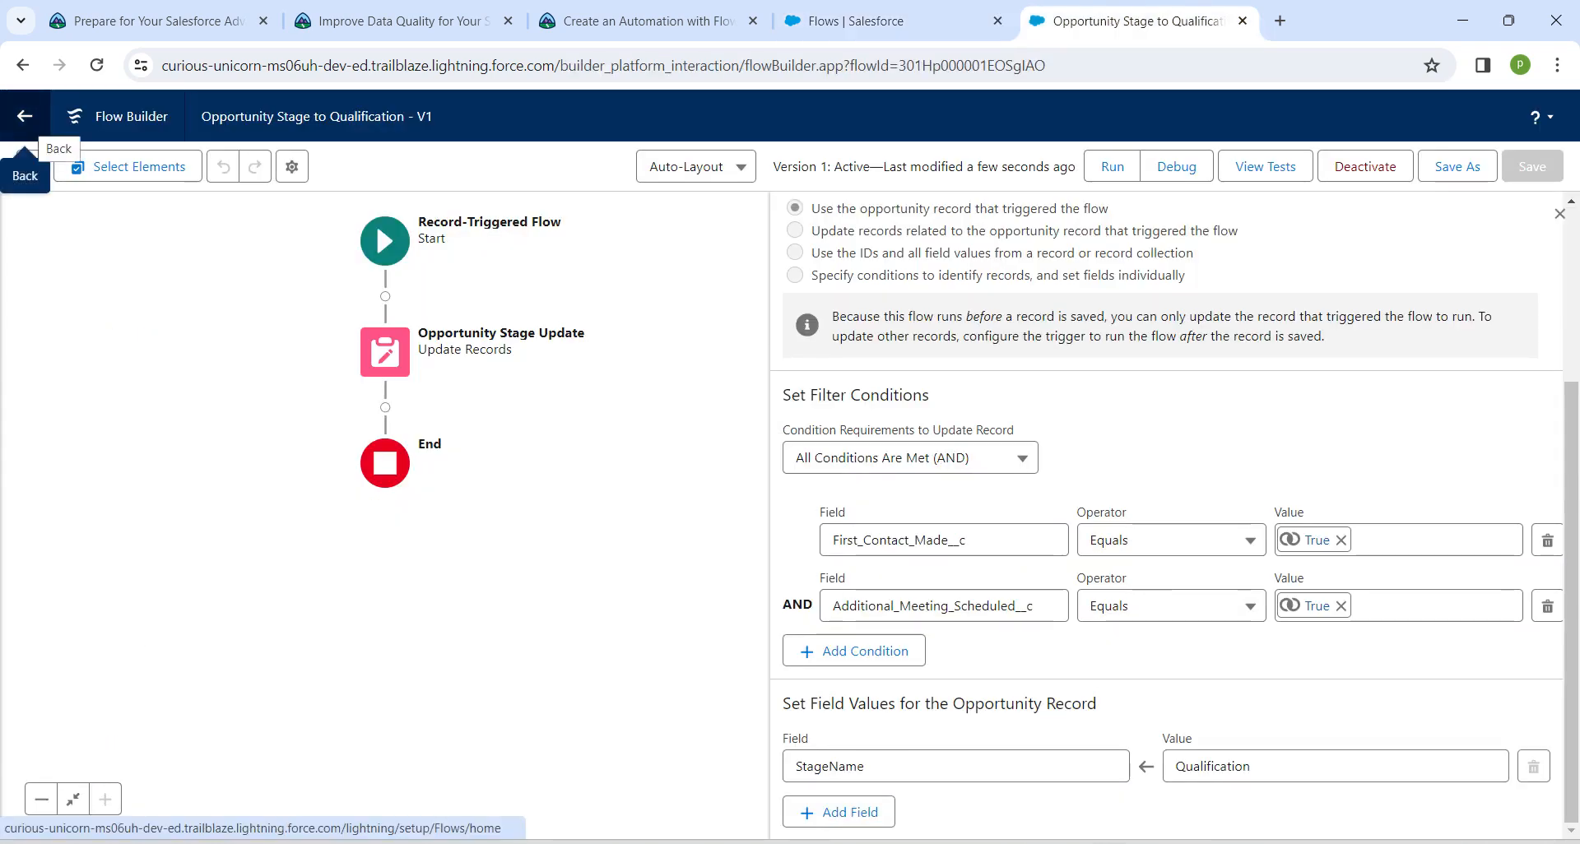
{"action": "left_click", "coordinate": [25, 116]}
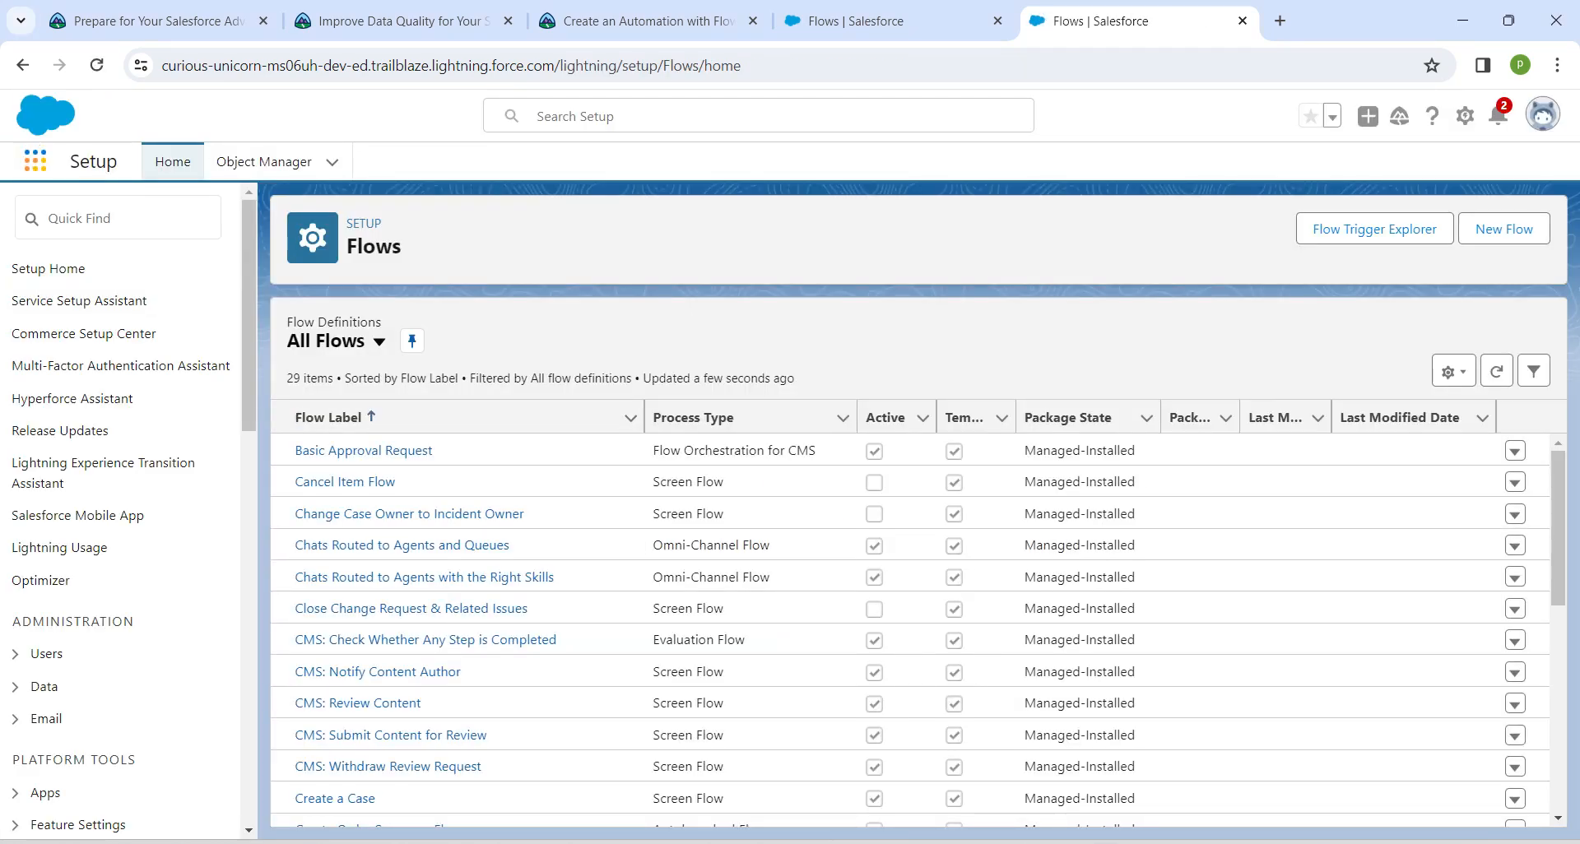
{"action": "left_click", "coordinate": [34, 161]}
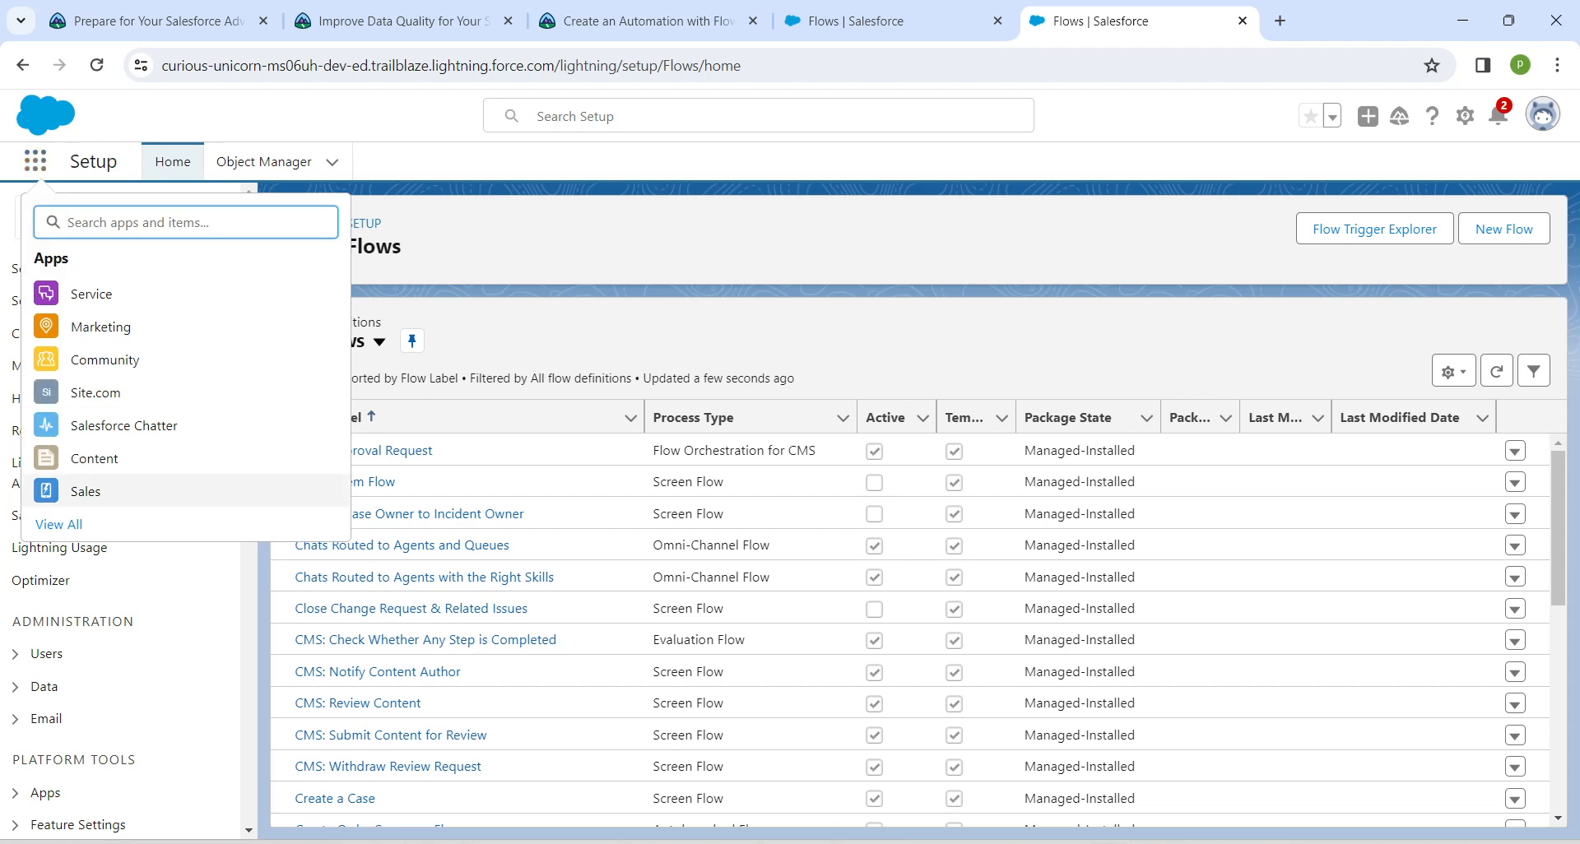
{"action": "left_click", "coordinate": [86, 491]}
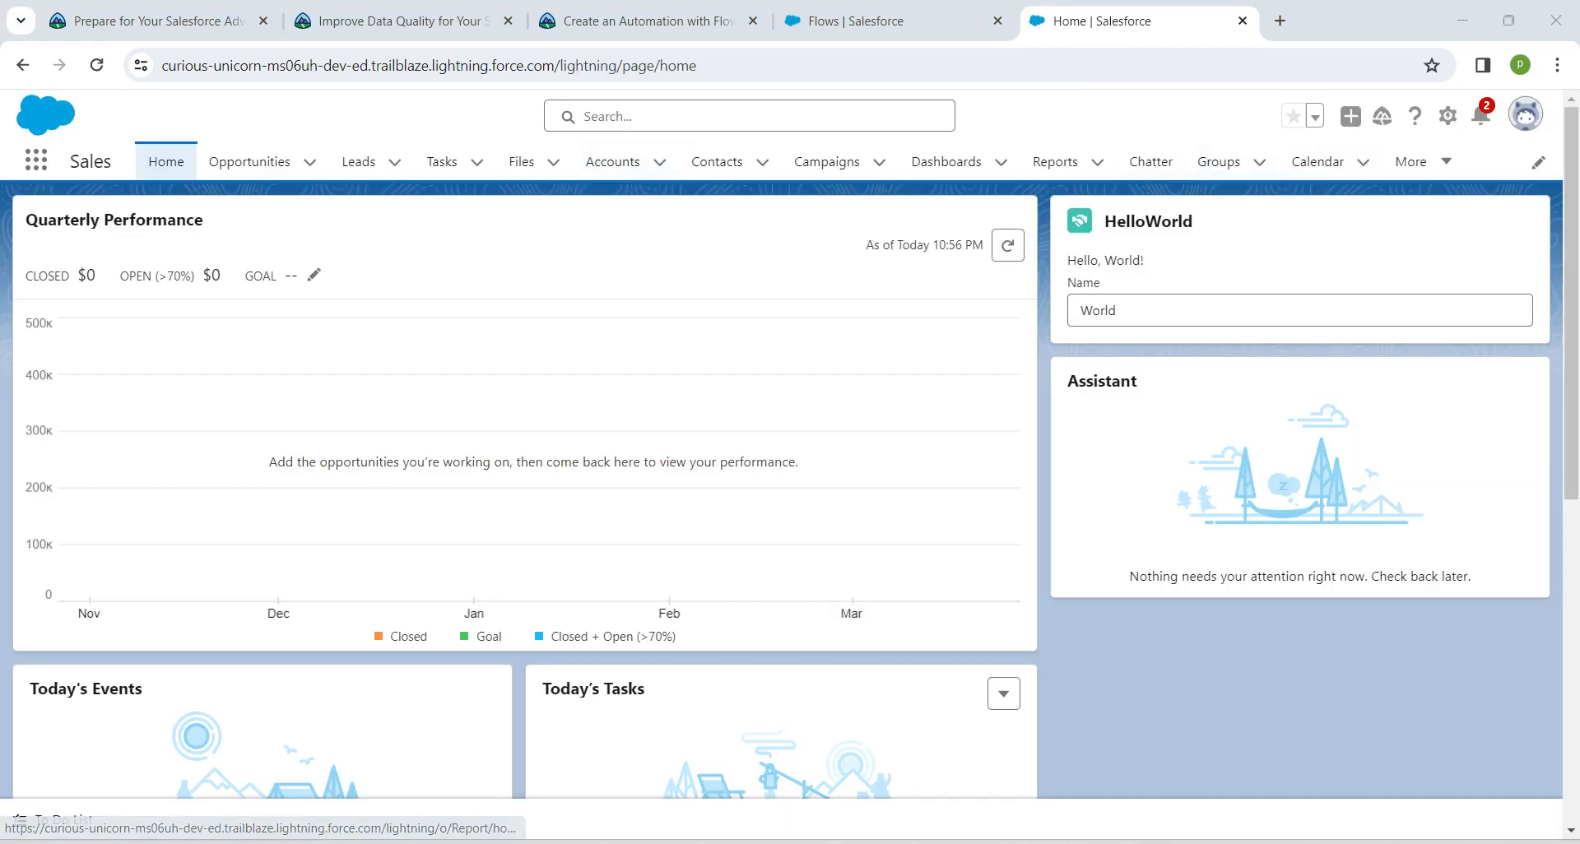
Show the All Opportunities list view and open the Pyramid Emergency Generators opportunity
{"action": "left_click", "coordinate": [249, 161]}
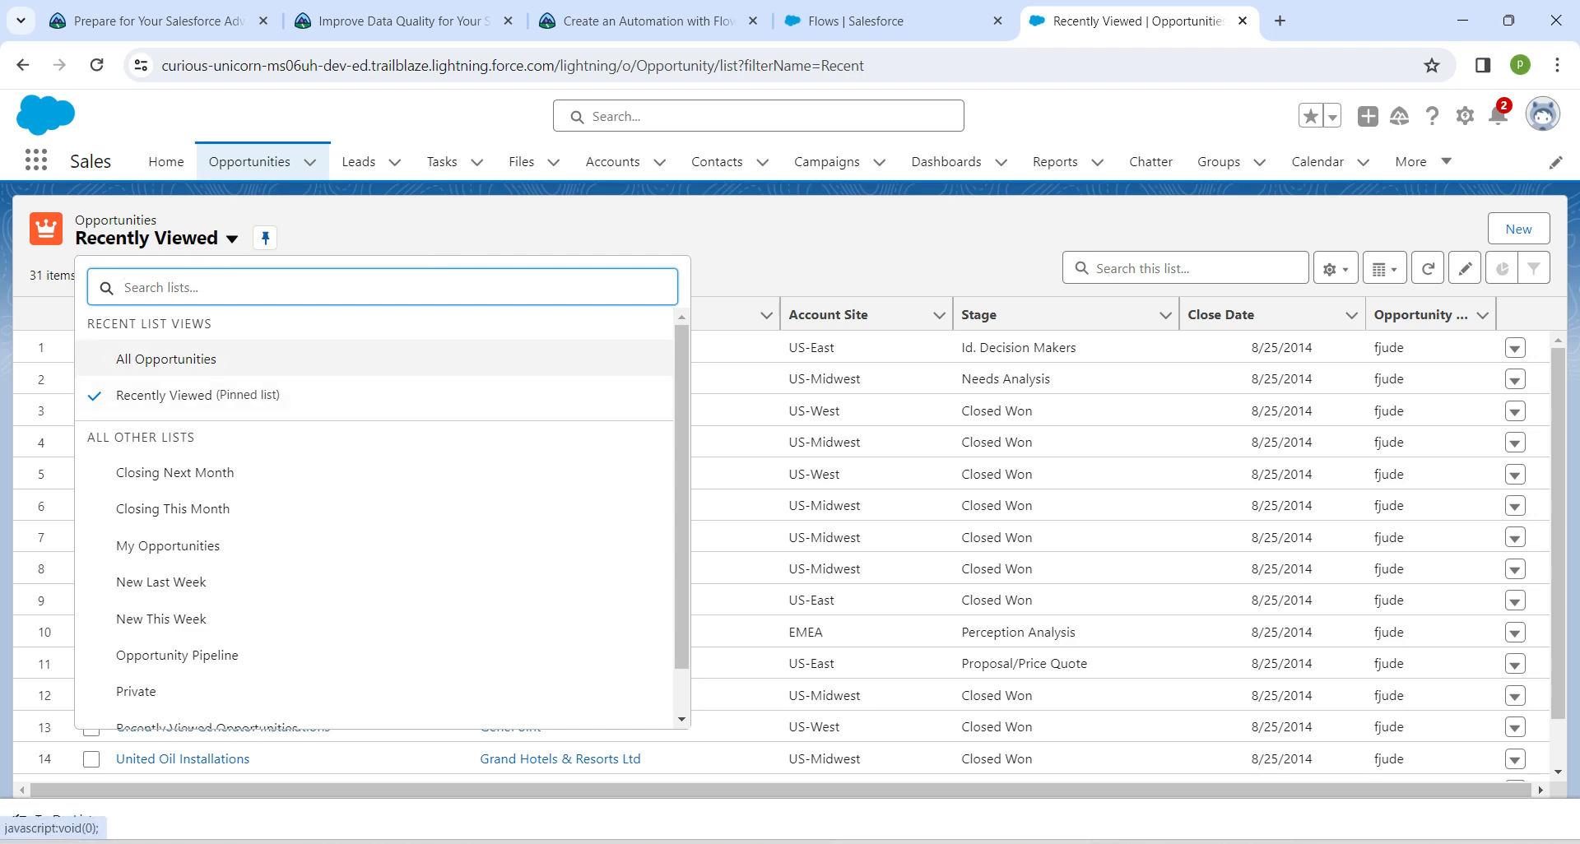
{"action": "left_click", "coordinate": [157, 359]}
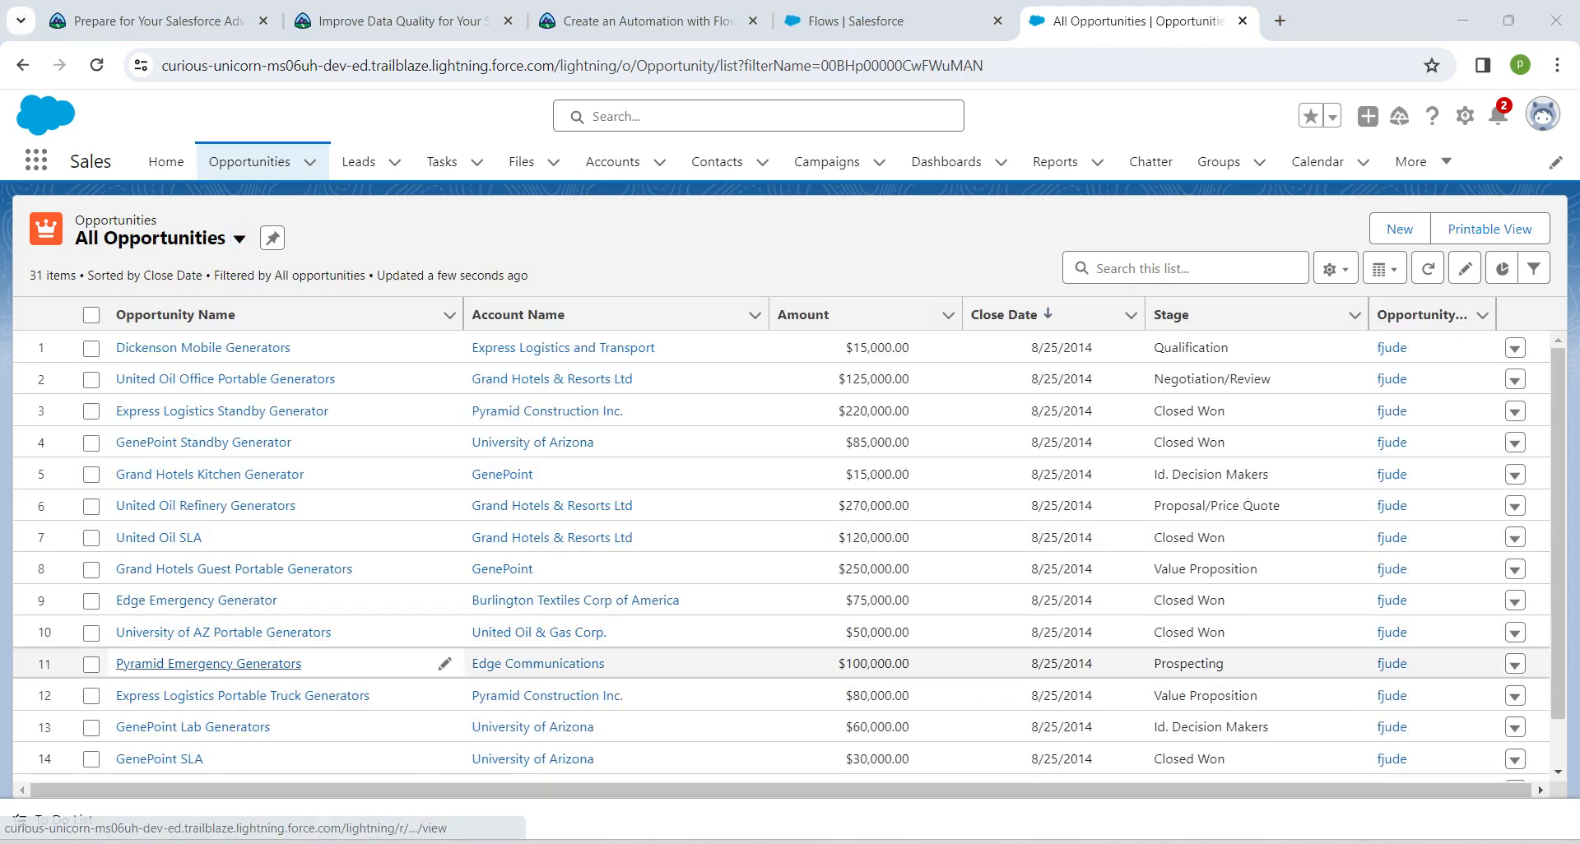
{"action": "left_click", "coordinate": [222, 663]}
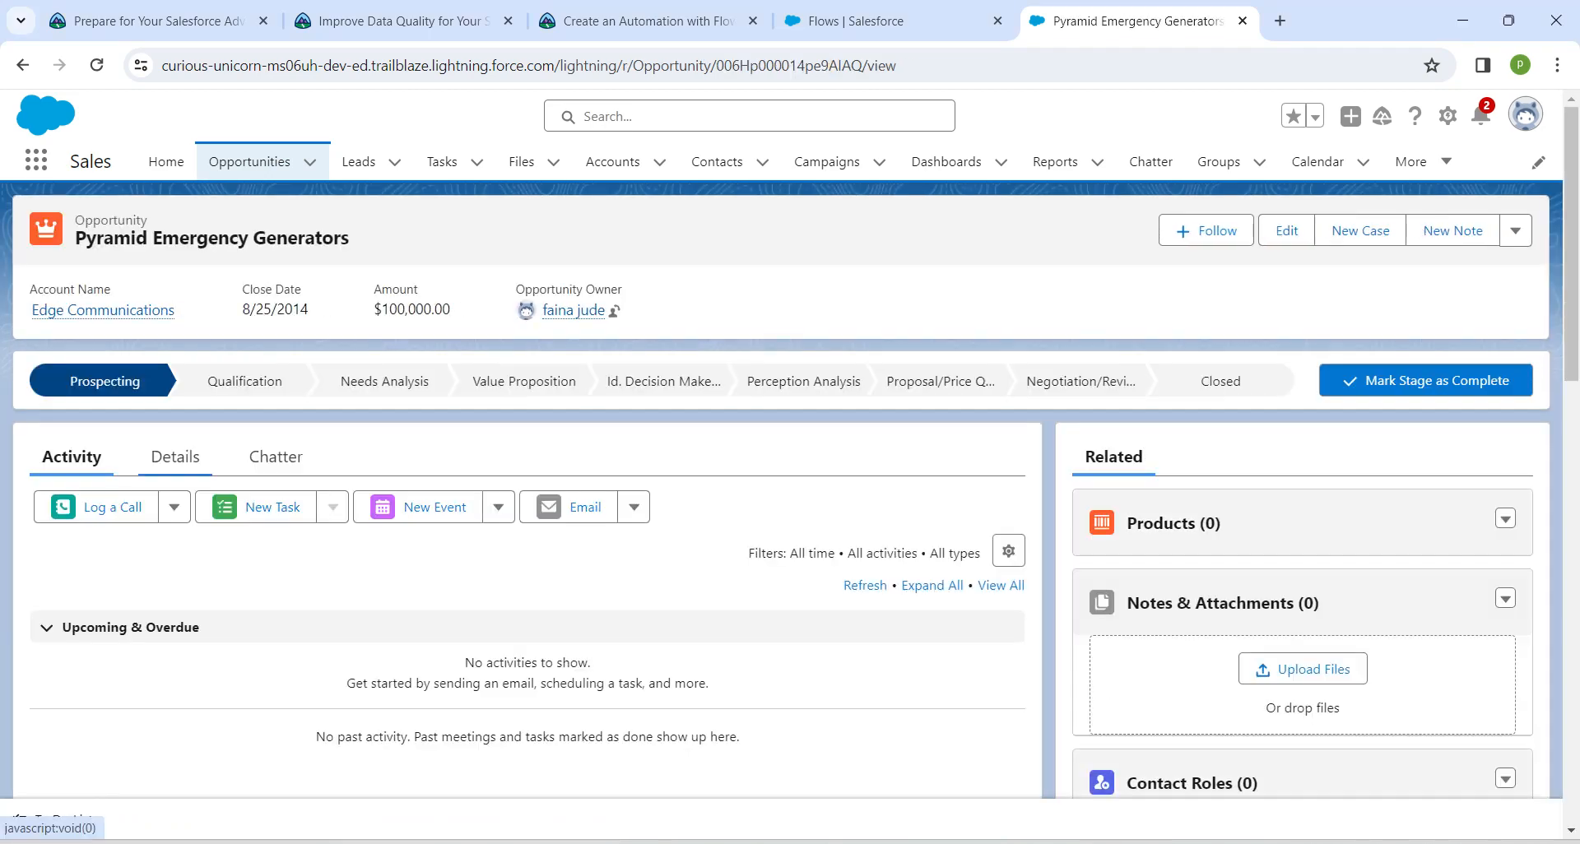
Display the opportunity's details and check its current Stage value
{"action": "left_click", "coordinate": [175, 456]}
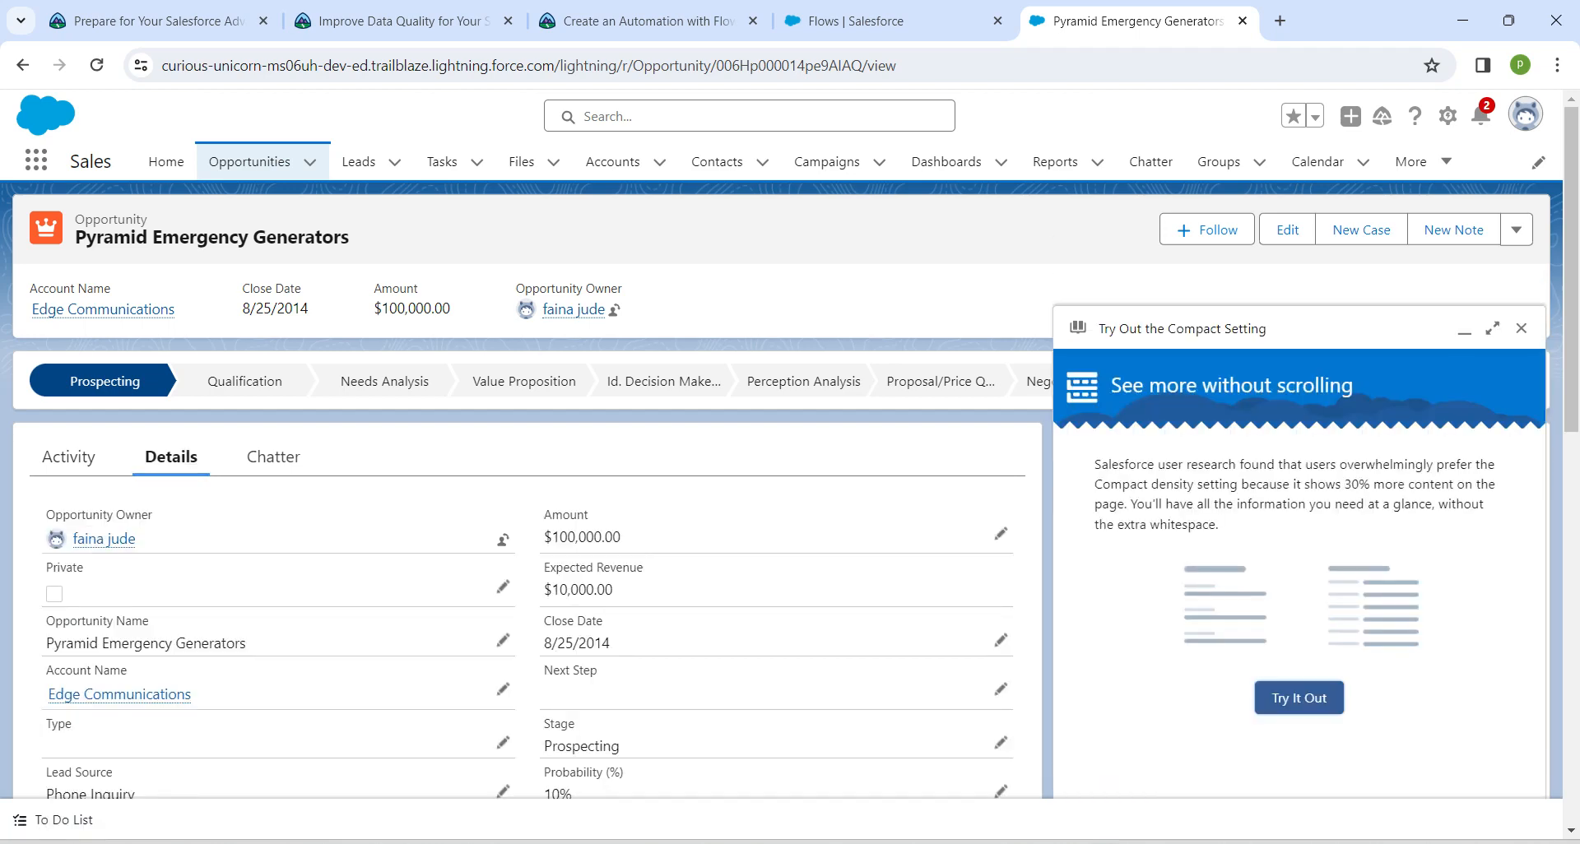
{"action": "scroll", "coordinate": [526, 576], "scroll_direction": "down", "scroll_amount": 2}
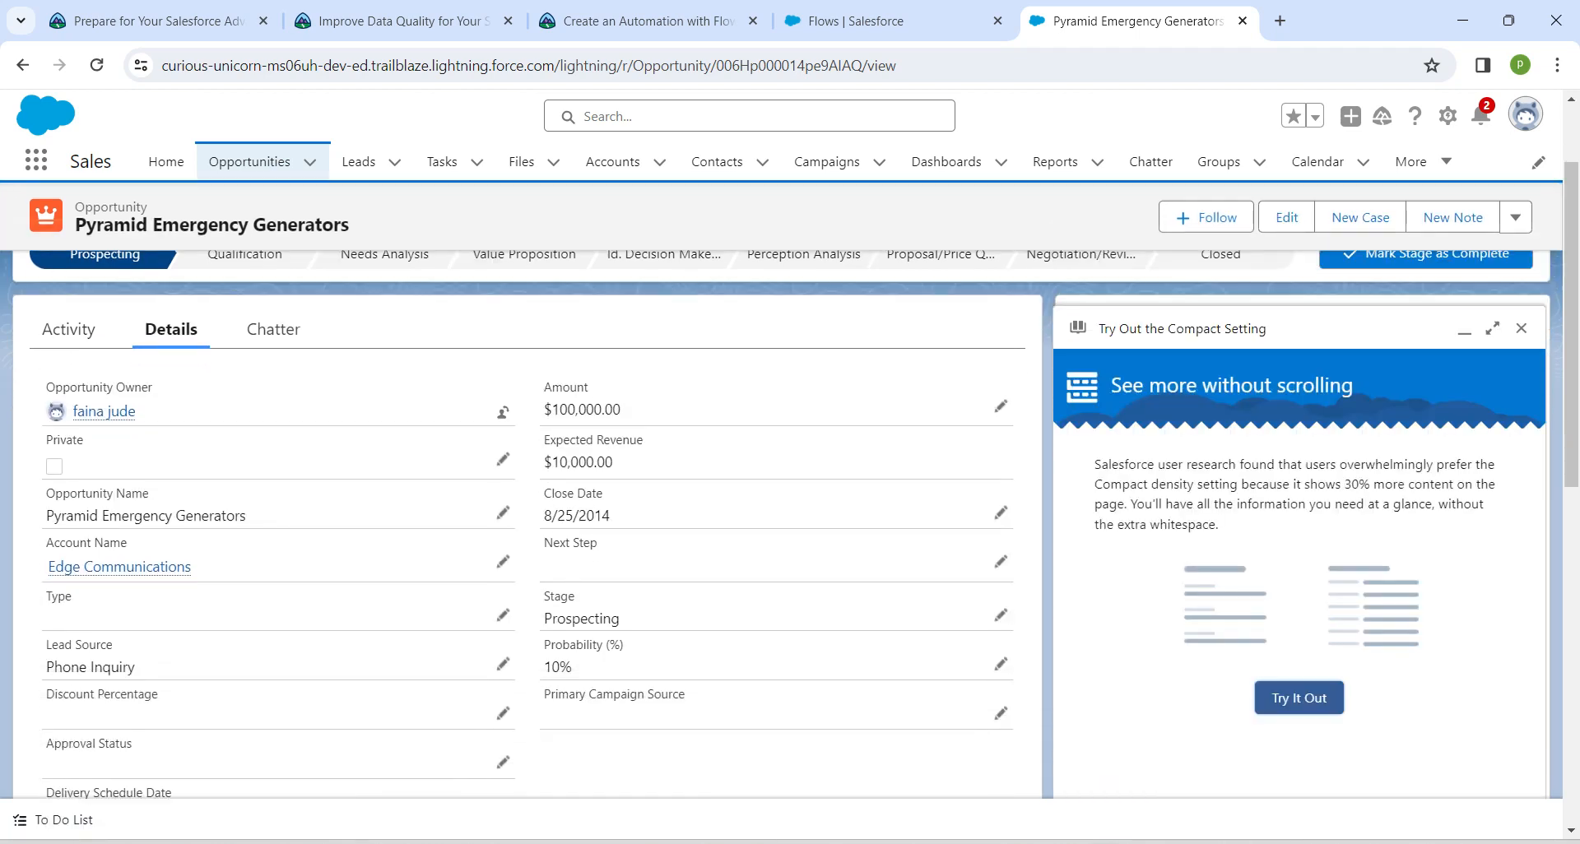
{"action": "left_click_drag", "start_coordinate": [622, 619], "coordinate": [543, 618]}
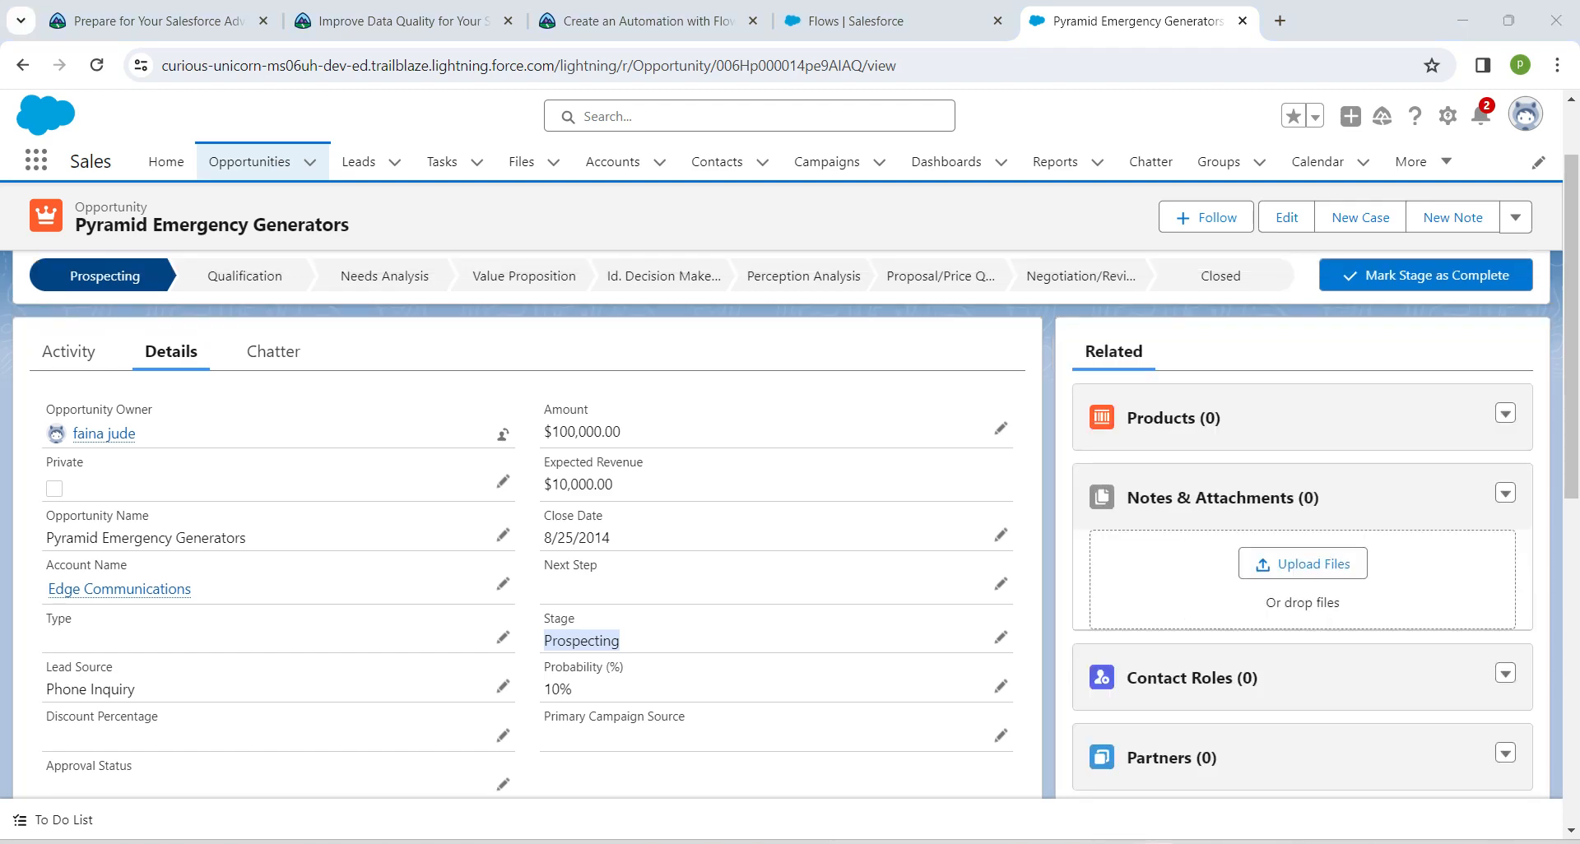
Enable First Contact Made and Additional Meeting Scheduled on the Pyramid Emergency Generators opportunity and save the record
{"action": "scroll", "coordinate": [790, 527], "scroll_direction": "down", "scroll_amount": 5}
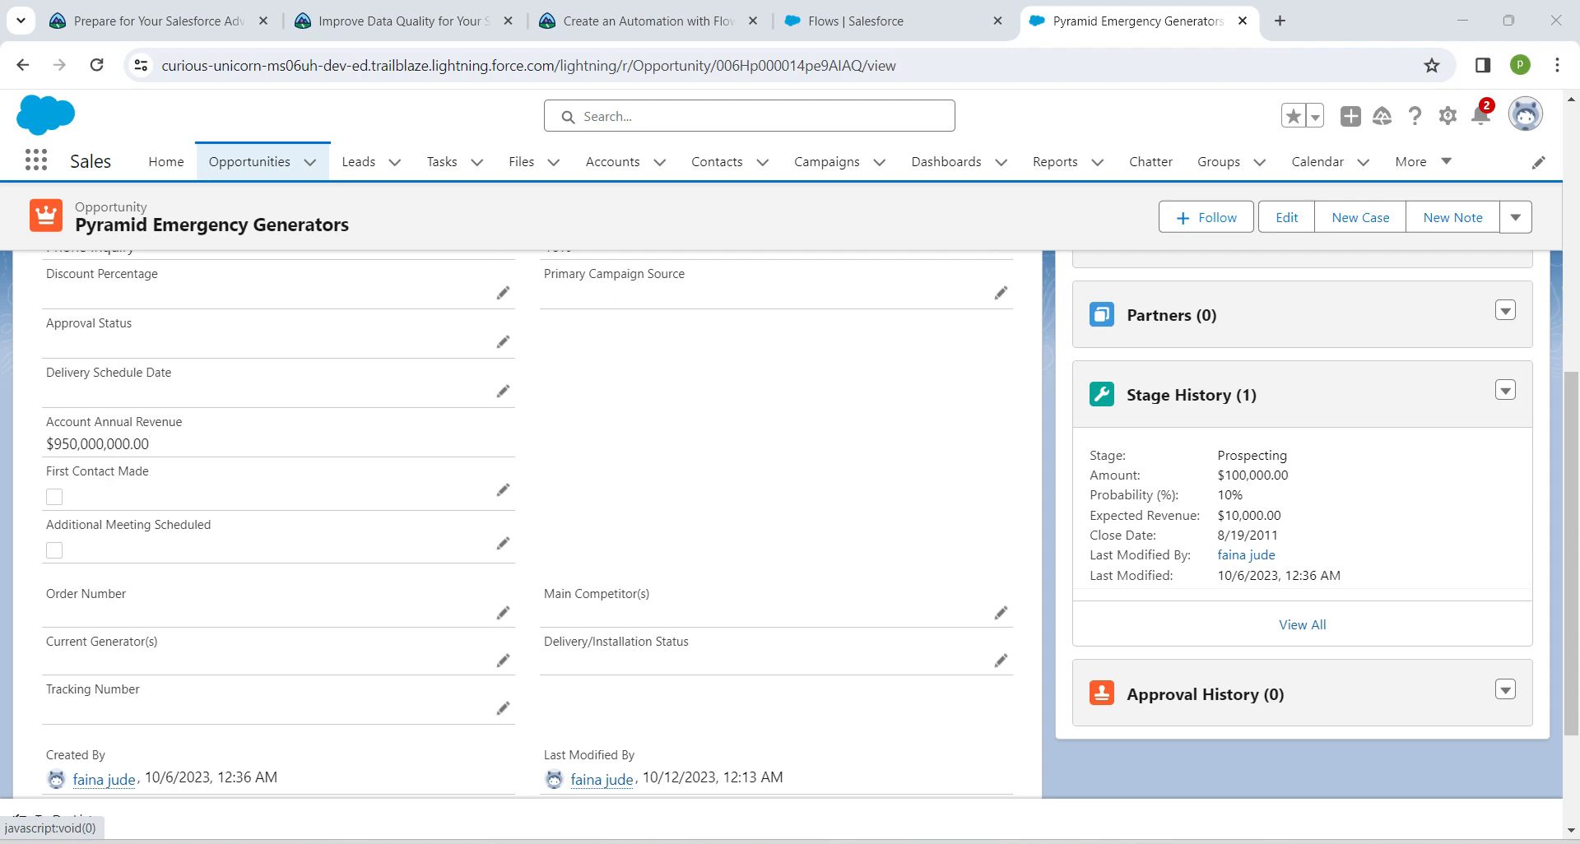
{"action": "left_click", "coordinate": [503, 491]}
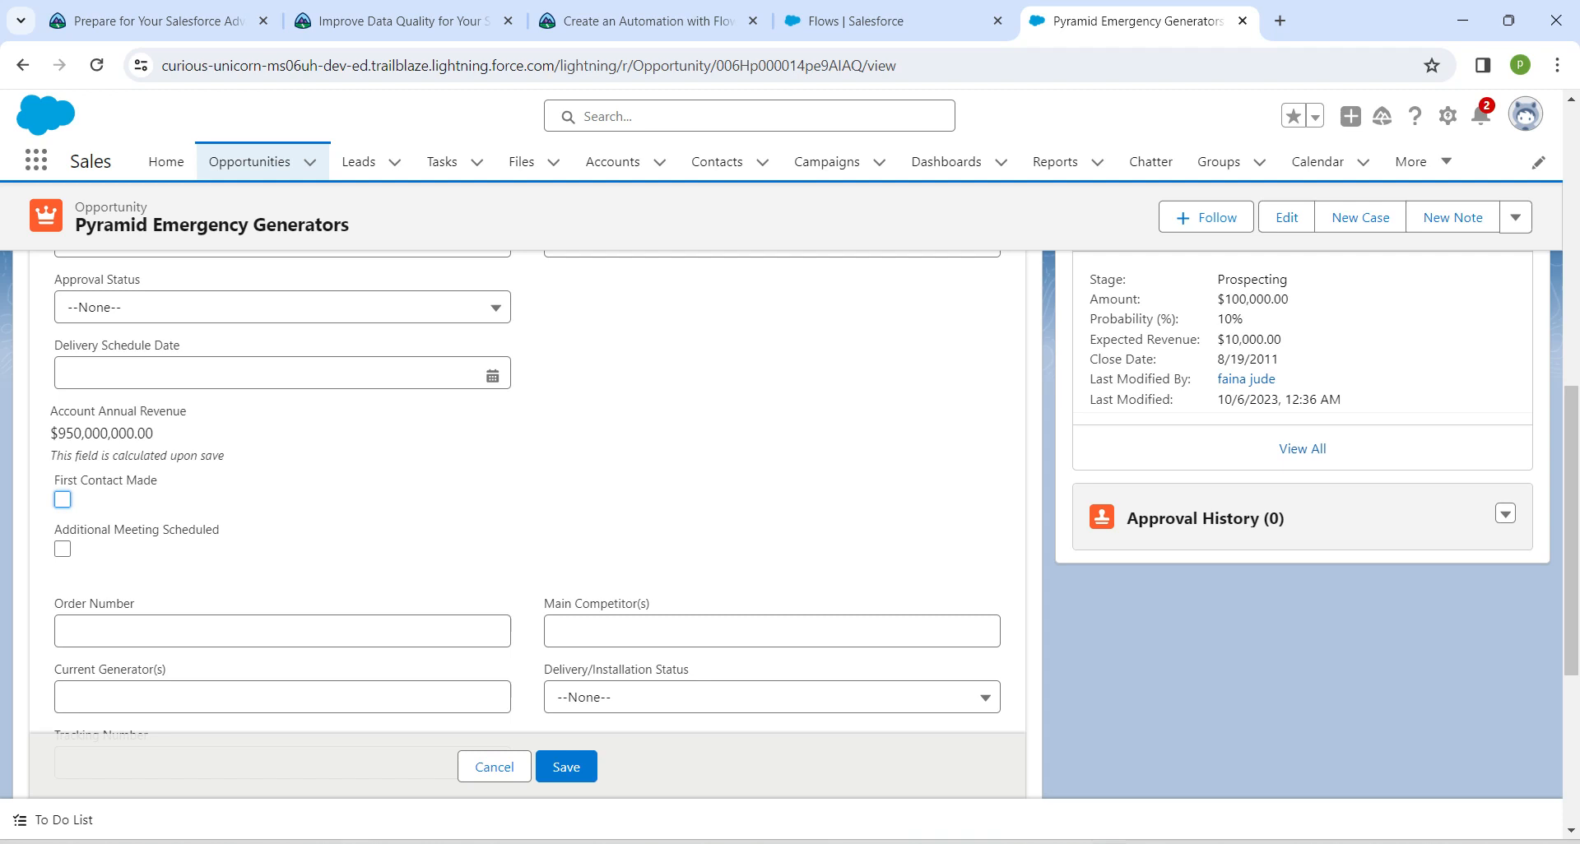
{"action": "left_click", "coordinate": [62, 549]}
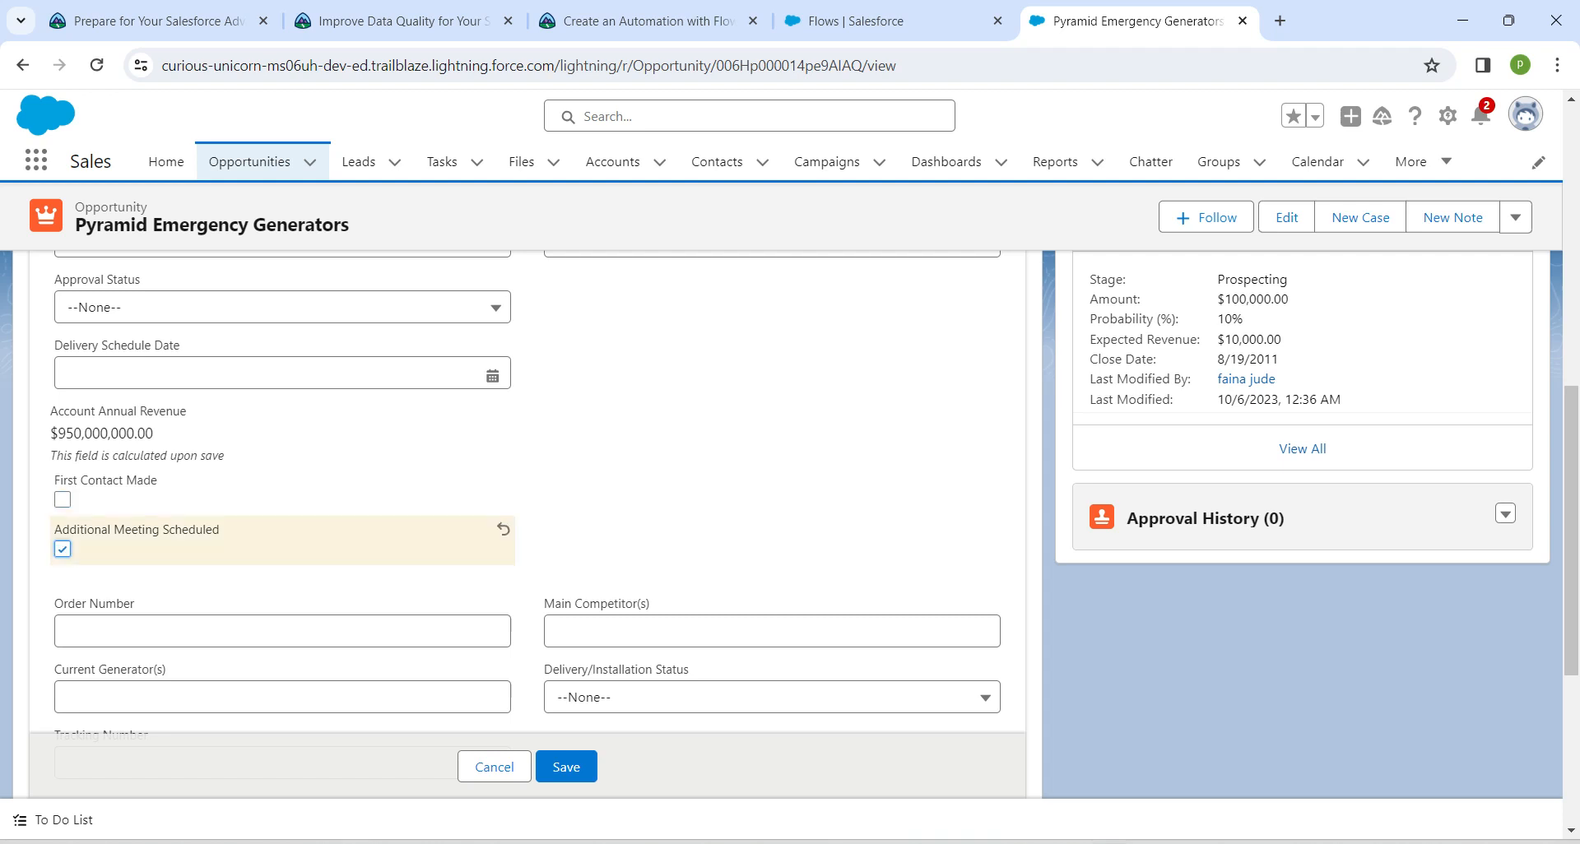
{"action": "left_click", "coordinate": [63, 500]}
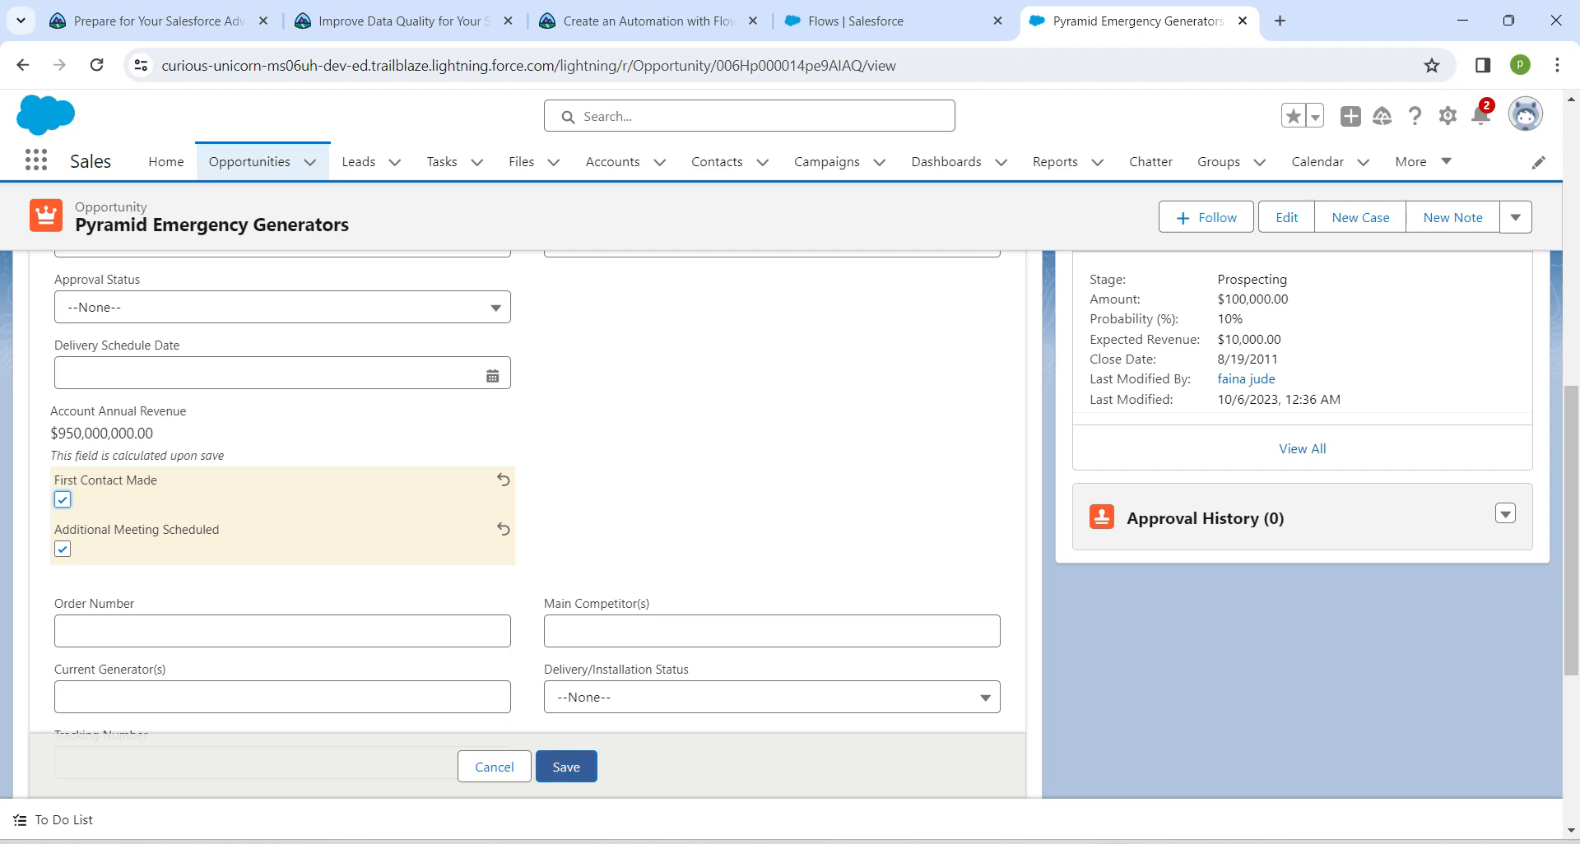
{"action": "left_click", "coordinate": [566, 767]}
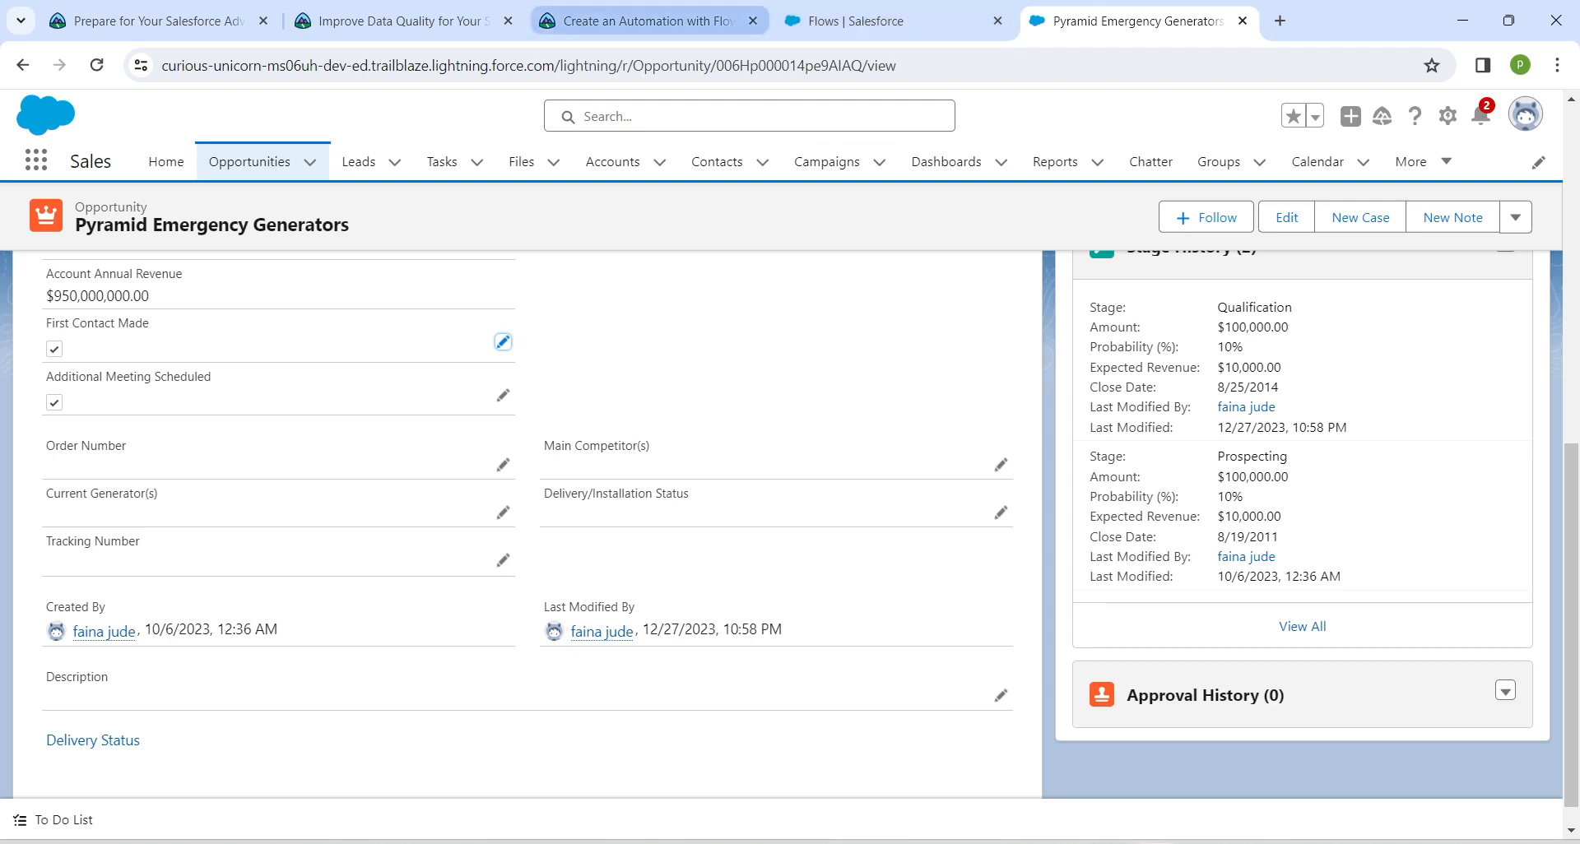
Return to Trailhead and verify the Create an Automation with Flow step again after testing the flow
{"action": "left_click", "coordinate": [638, 21]}
{"action": "scroll", "coordinate": [640, 494], "scroll_direction": "down", "scroll_amount": 3}
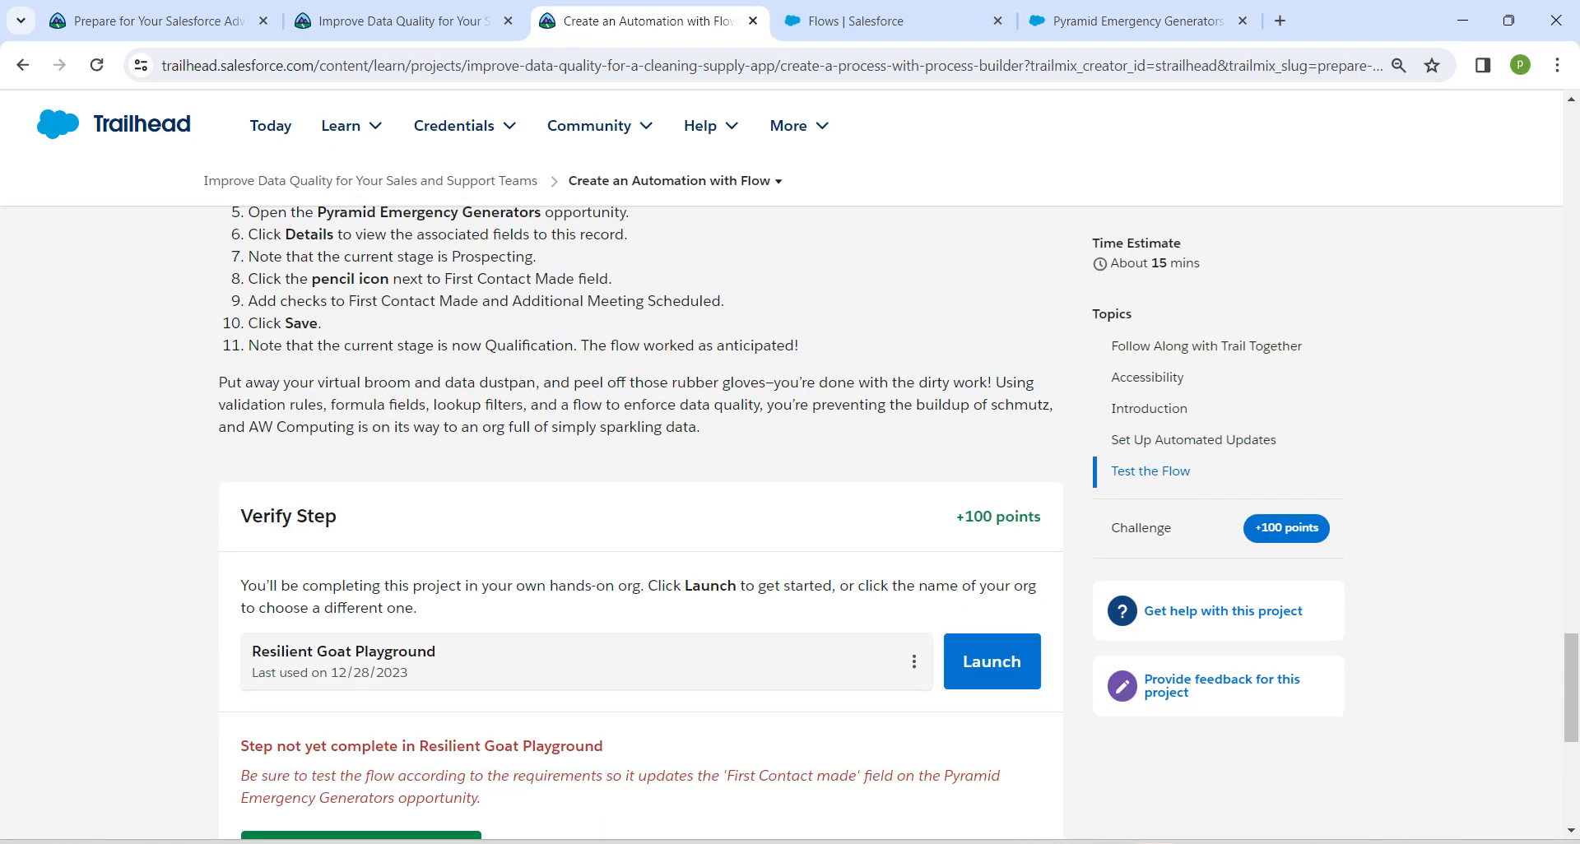
{"action": "scroll", "coordinate": [640, 494], "scroll_direction": "down", "scroll_amount": 1}
{"action": "left_click", "coordinate": [361, 703]}
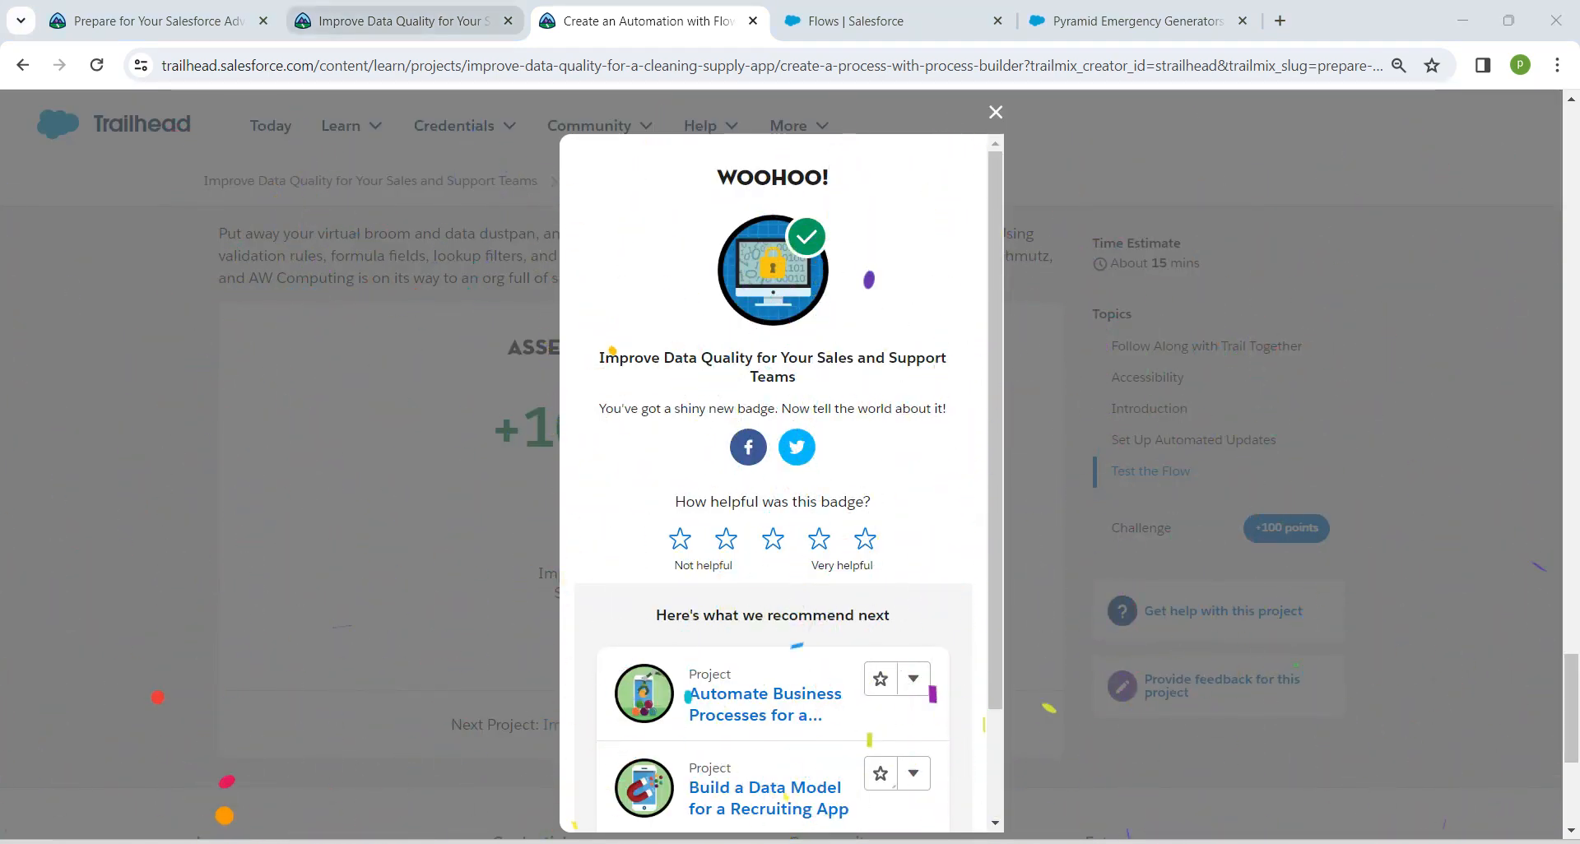
Reload the Improve Data Quality for Your Sales and Support Teams project page to update its progress
{"action": "left_click", "coordinate": [395, 21]}
{"action": "left_click", "coordinate": [96, 65]}
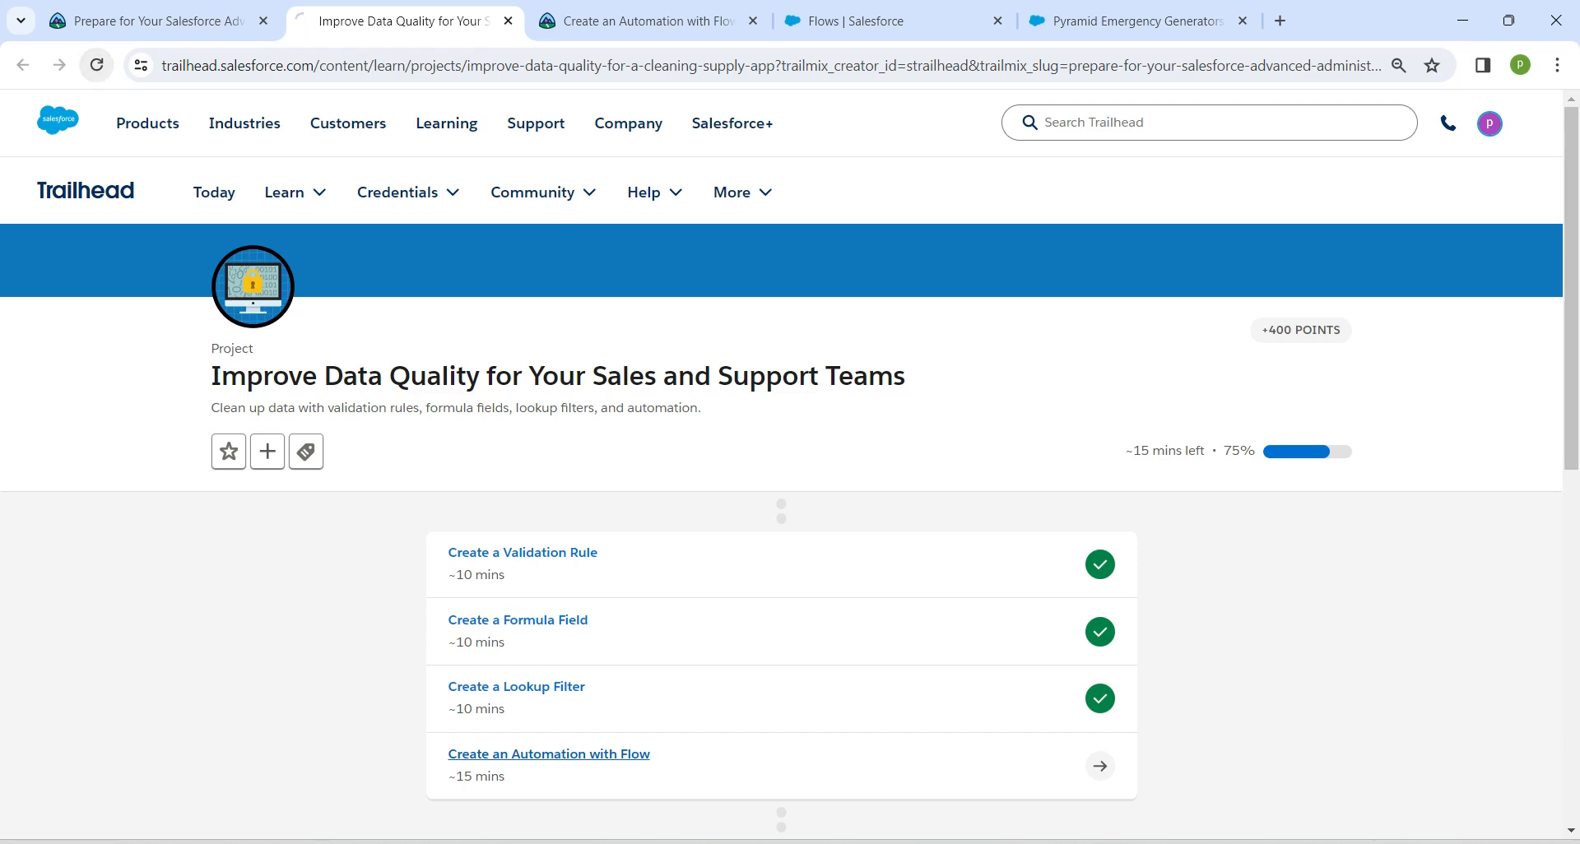